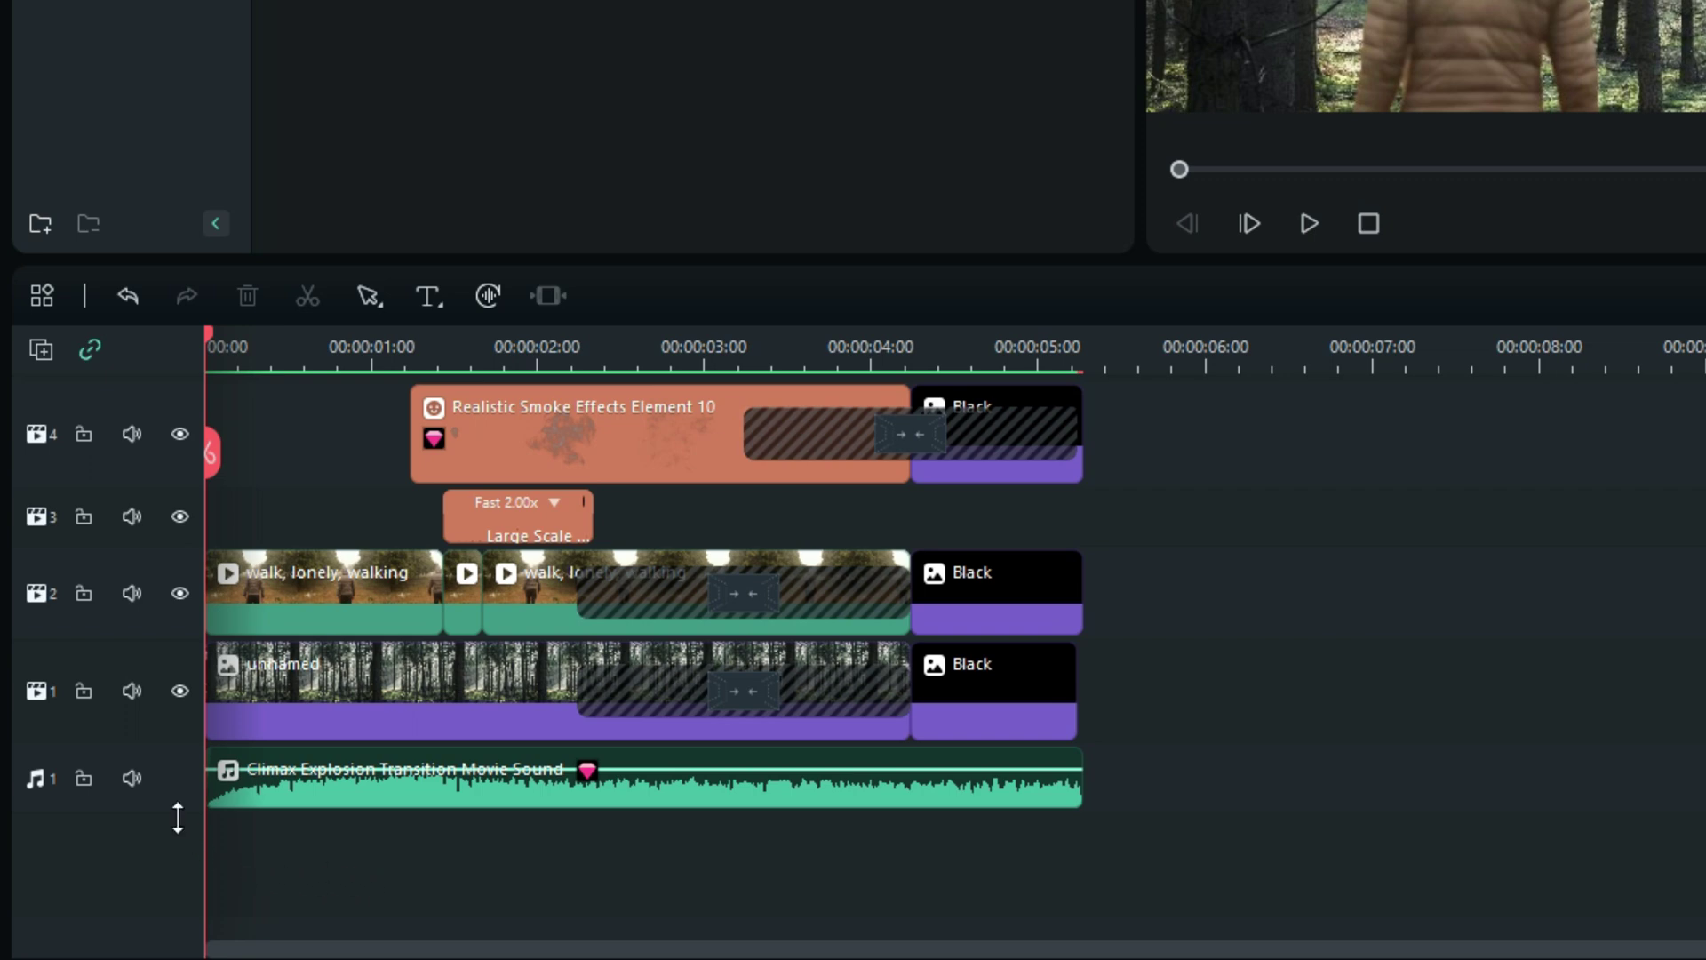
Lock the audio track and video tracks 1, 3 and 4, and mute the explosion sound track
left_click(85, 777)
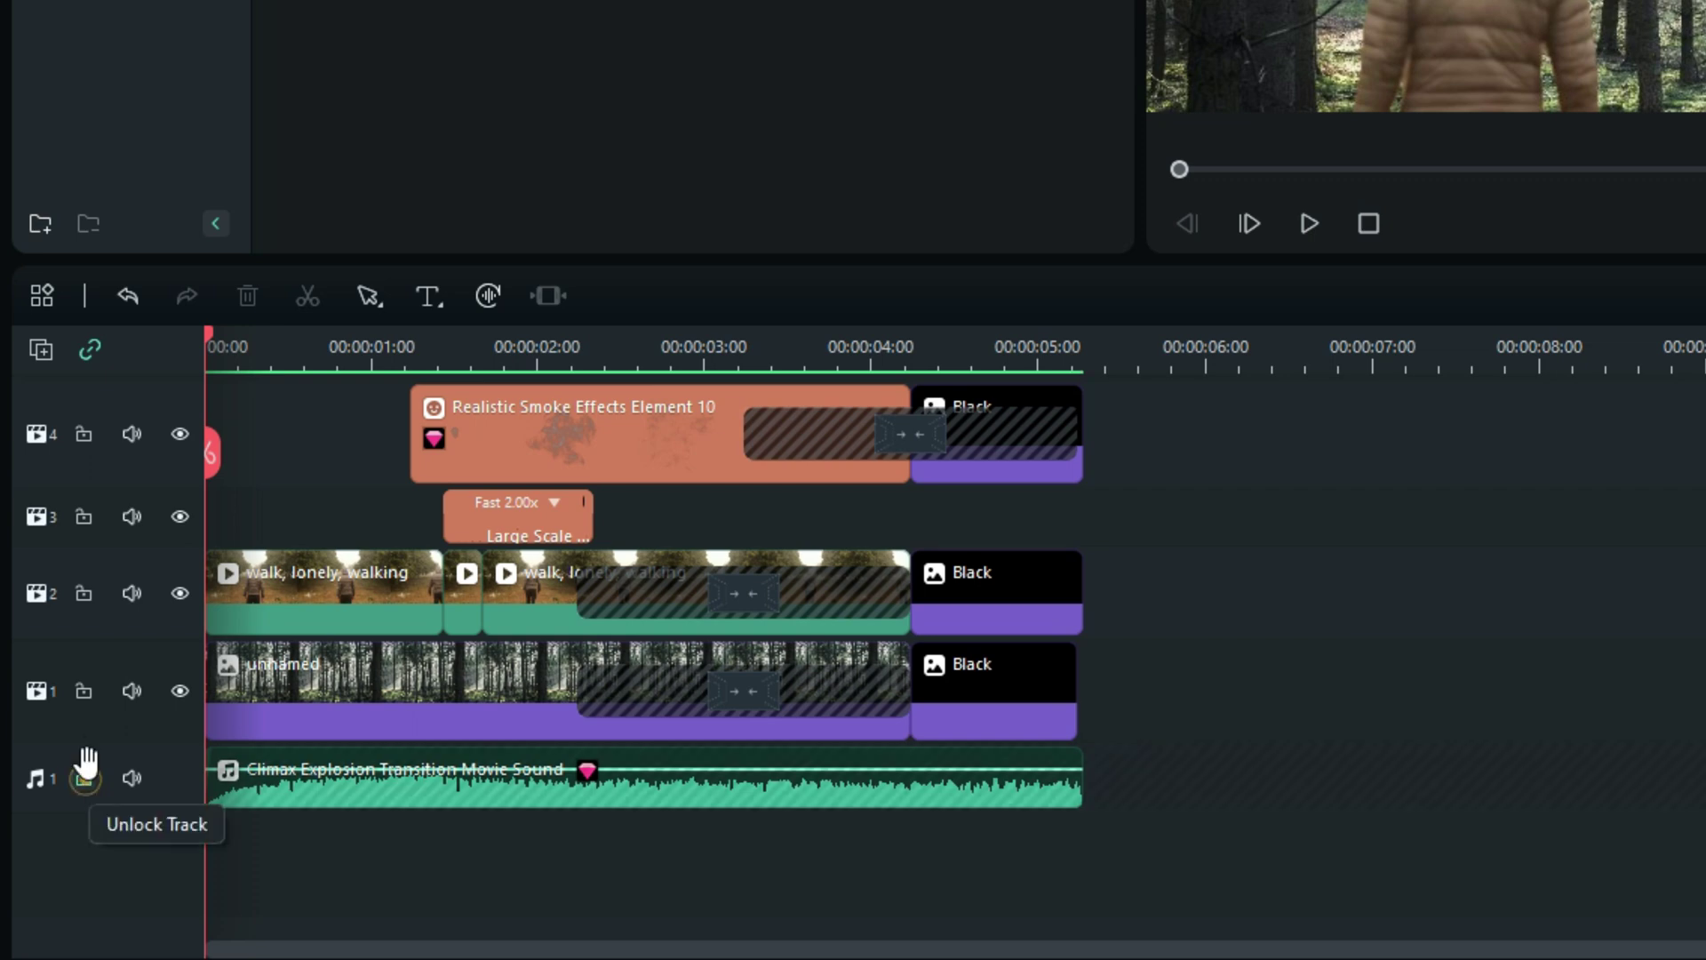
left_click(85, 683)
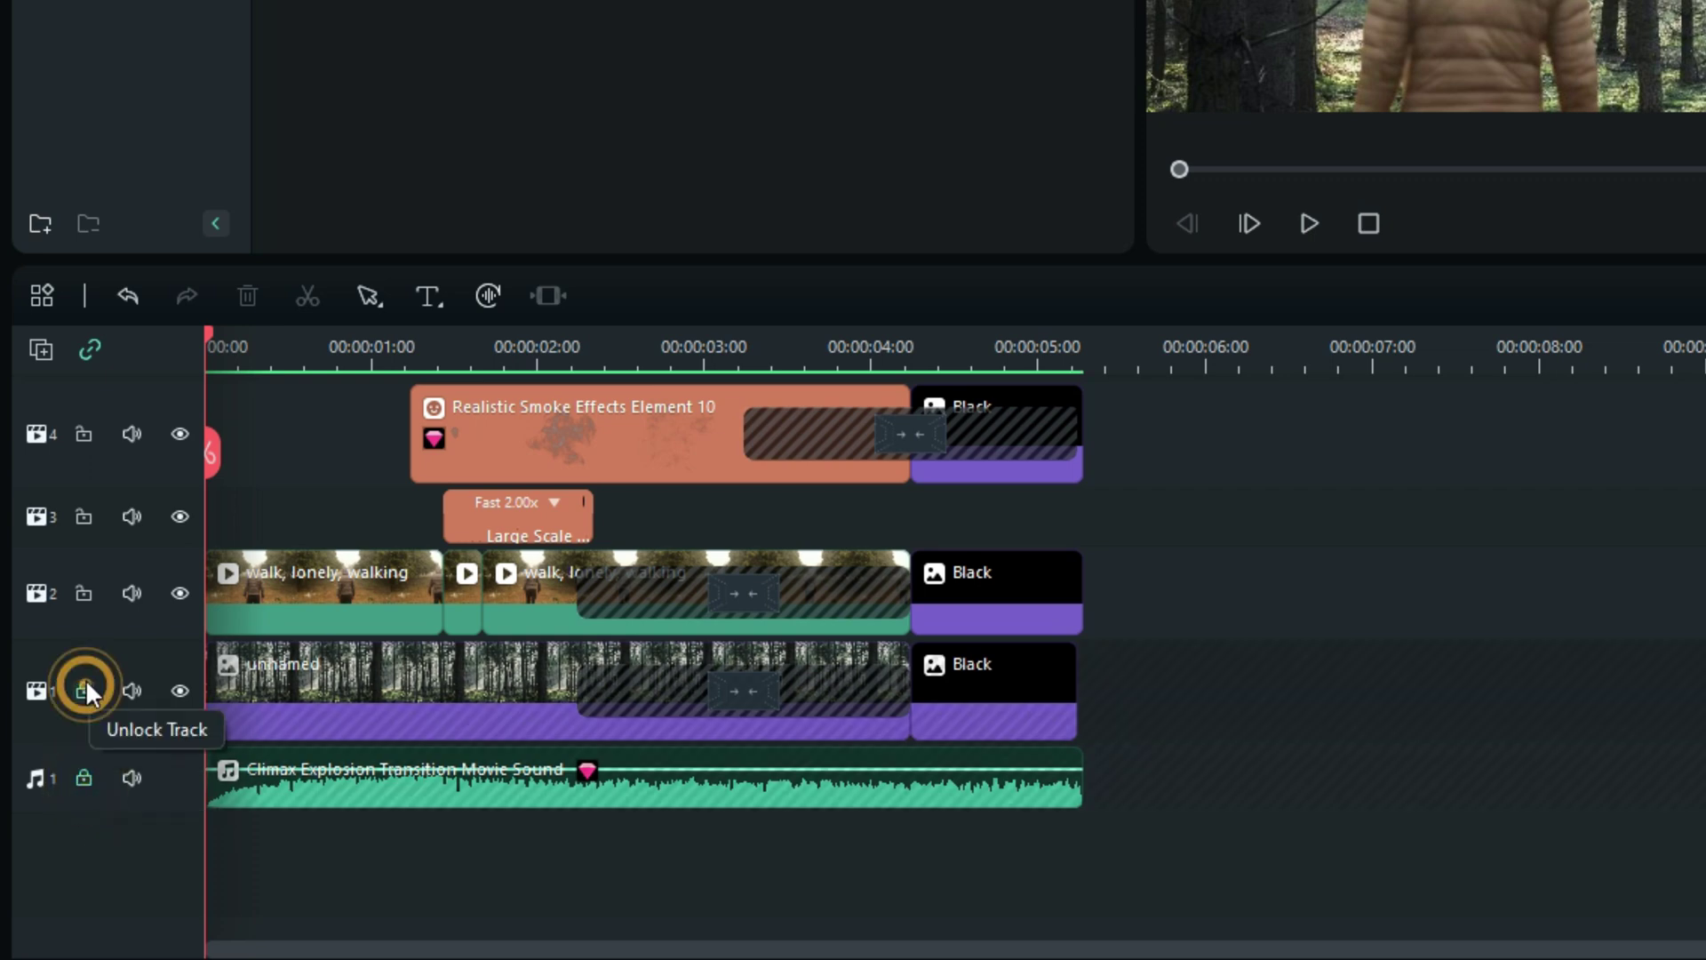
left_click(84, 516)
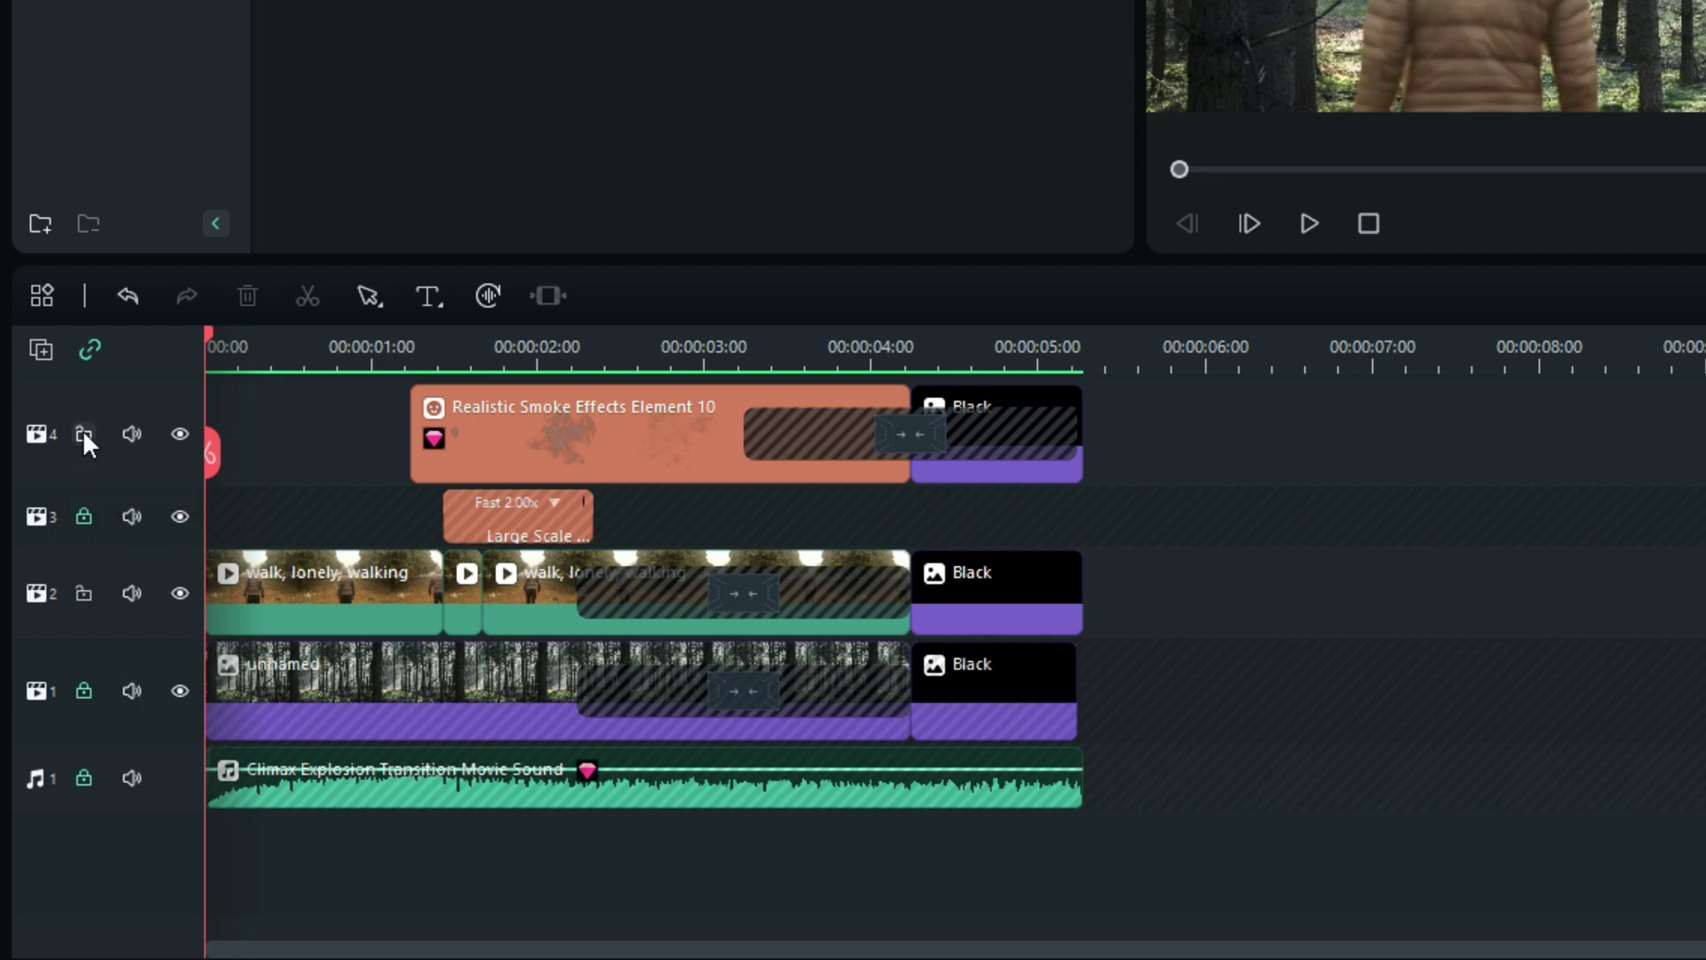
left_click(84, 434)
left_click(132, 777)
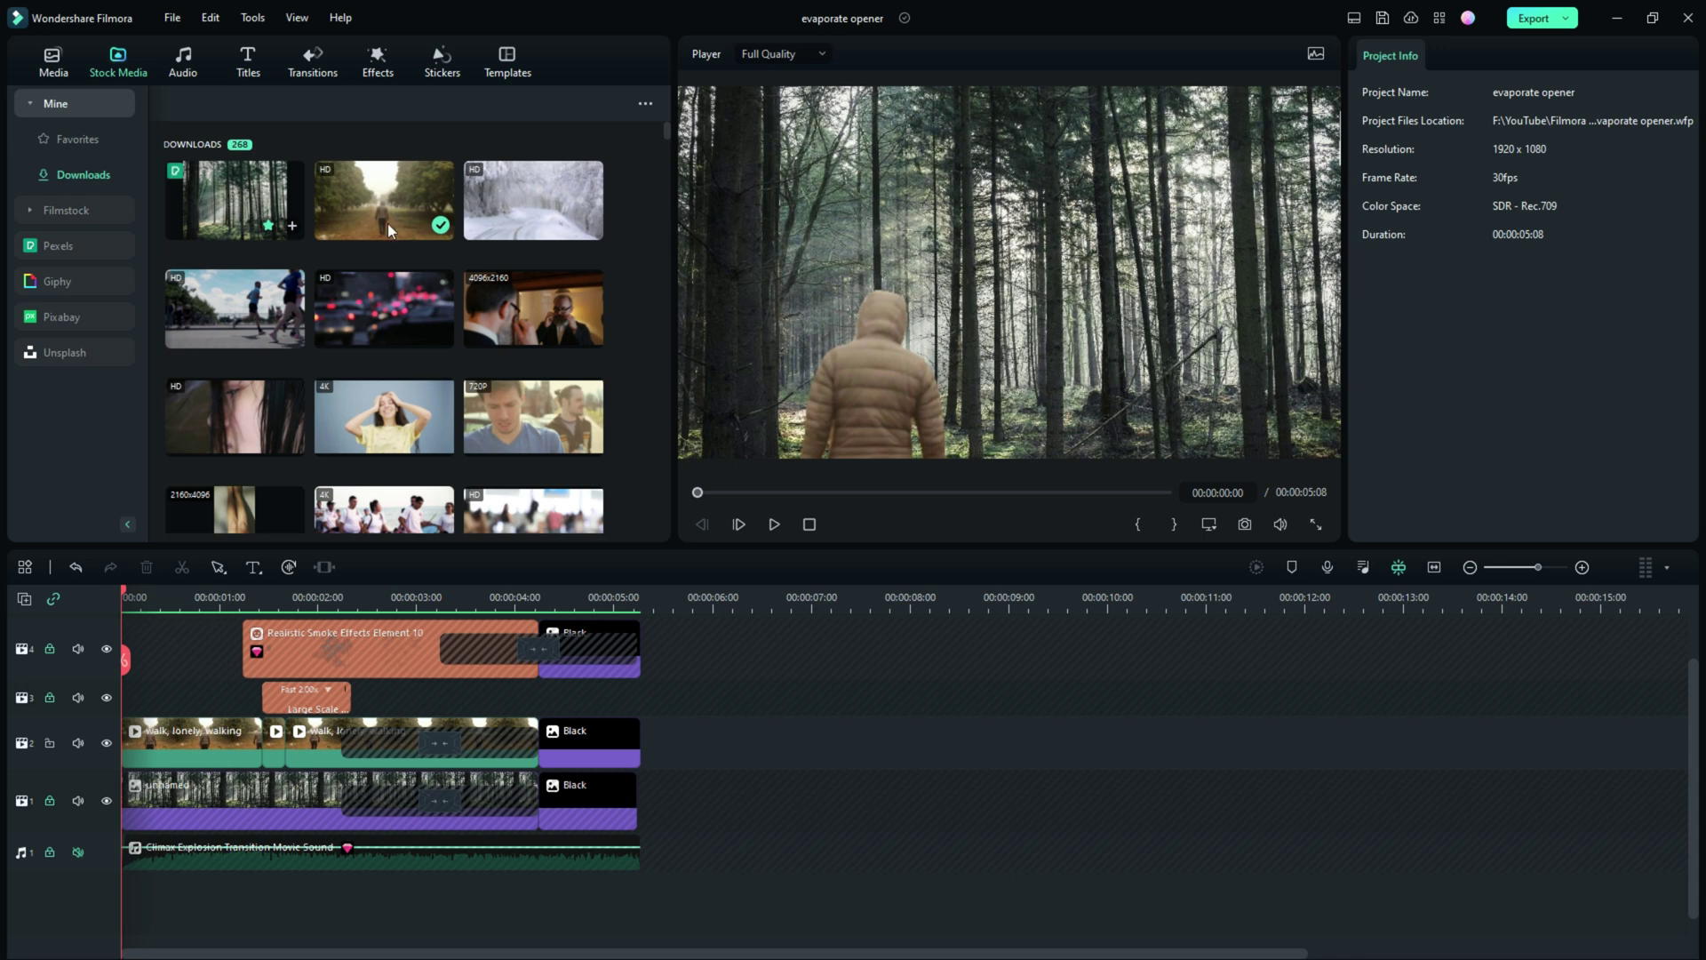
Add the hooded-walker clip to track 2 after Black, match the project to 29.97fps, and scrub through it
left_click_drag(379, 200, 705, 754)
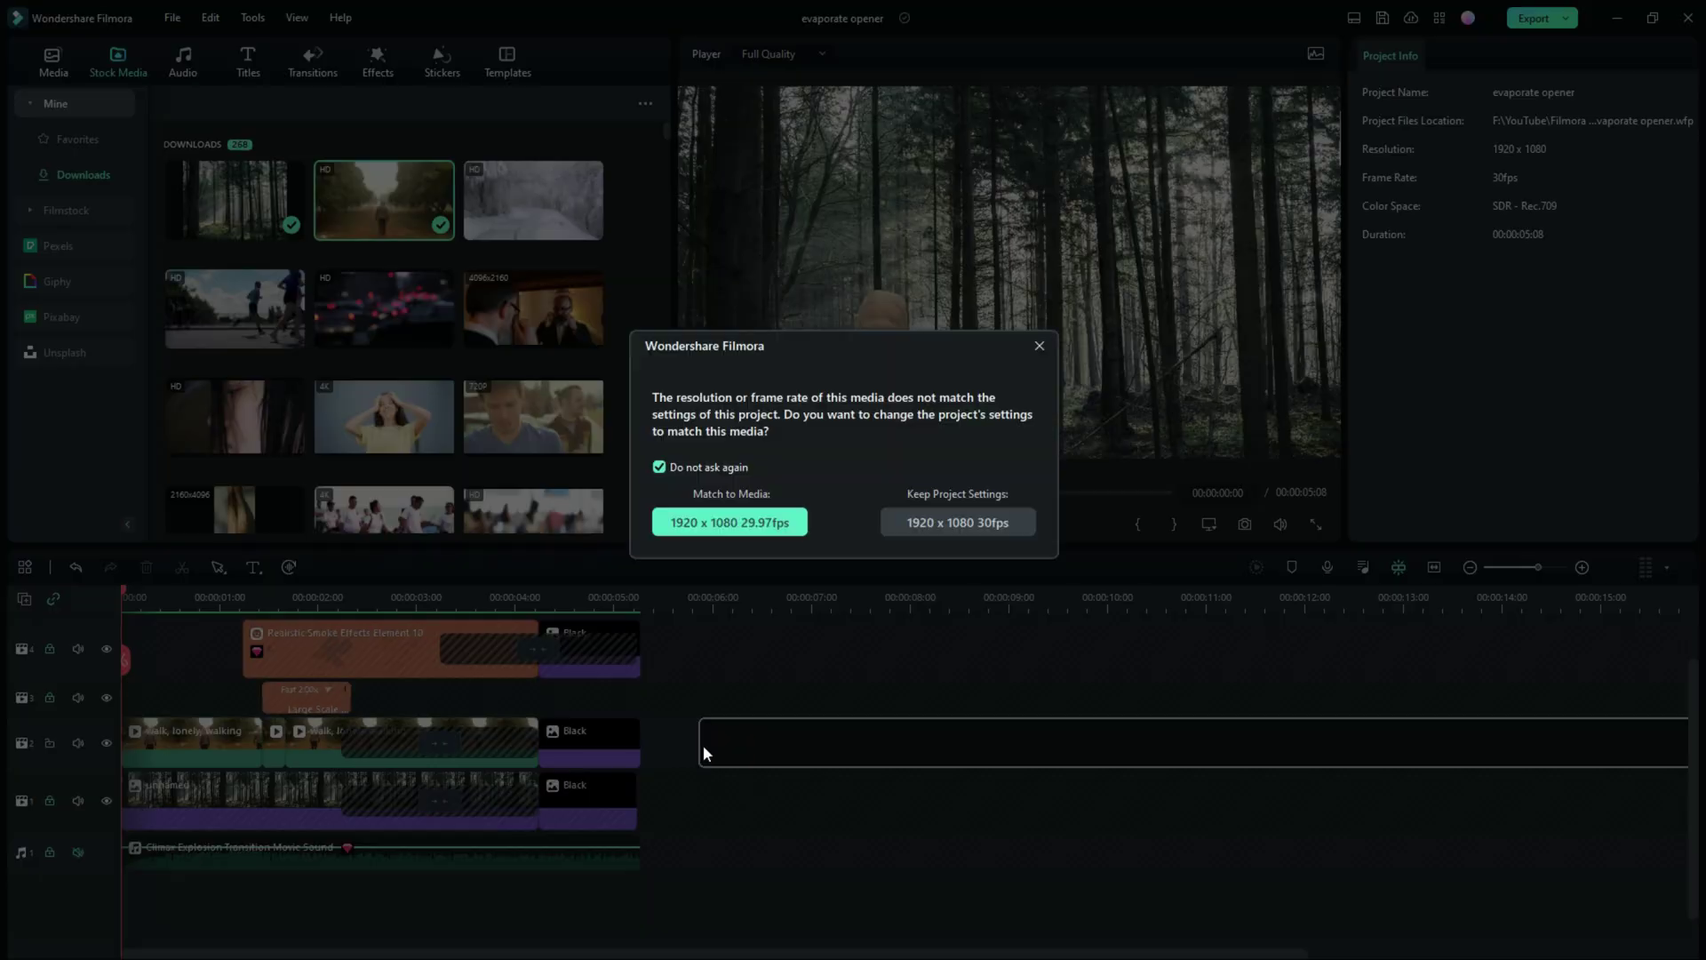
left_click(761, 523)
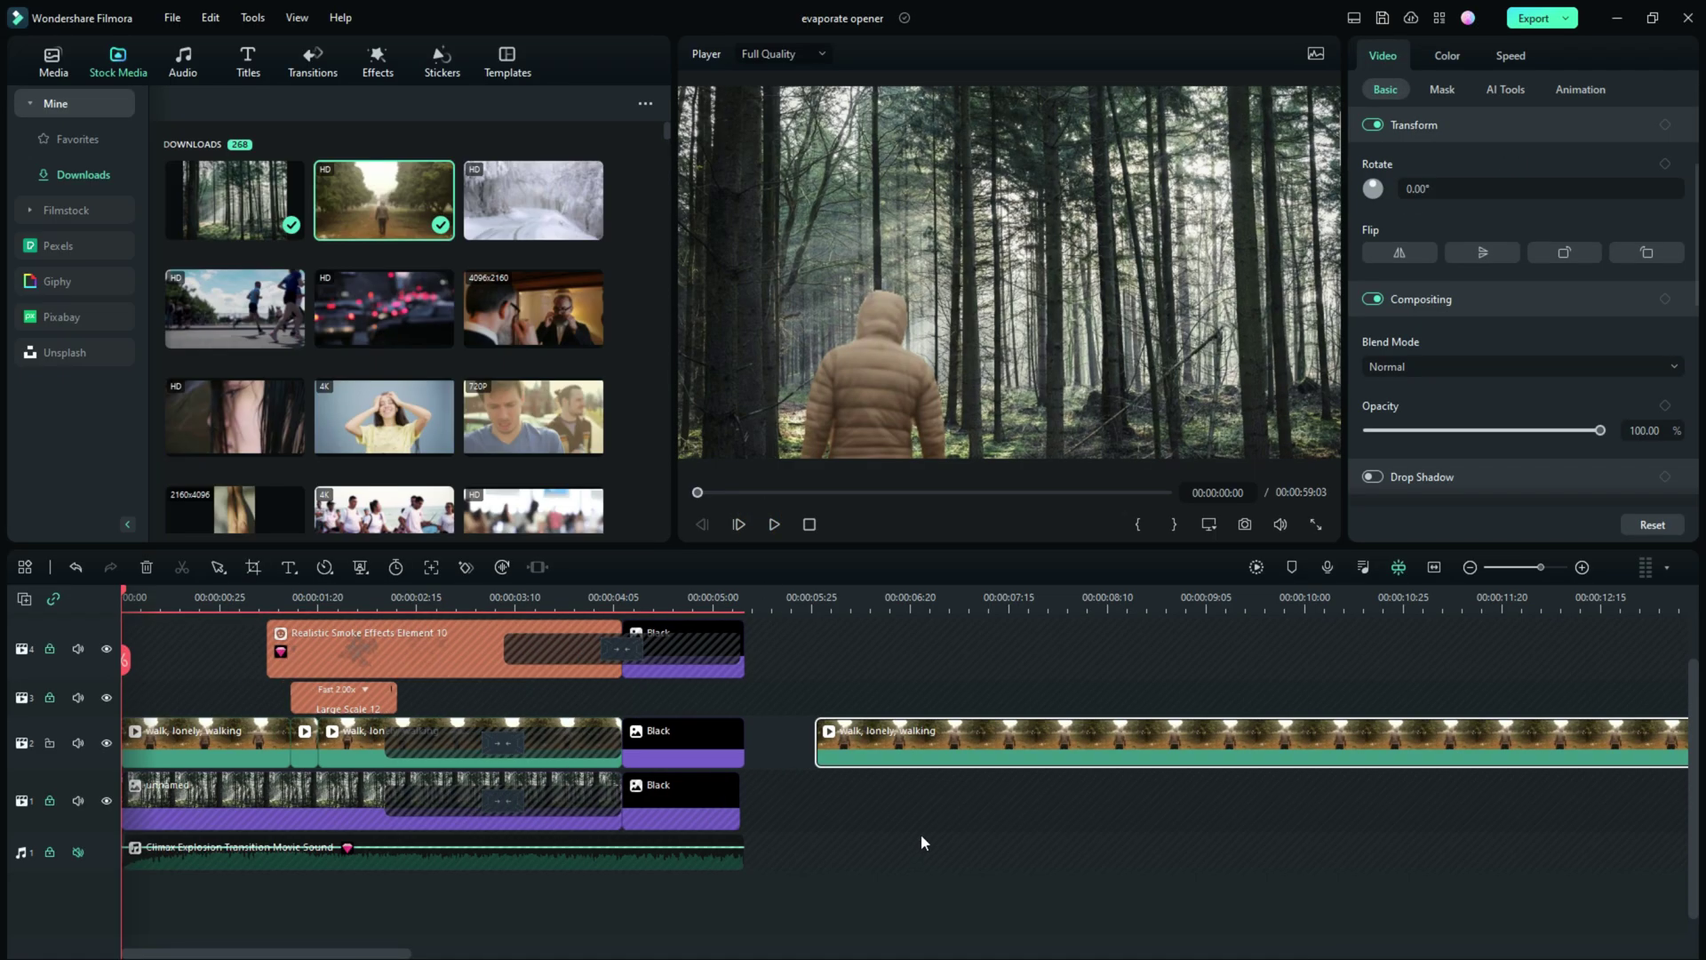
left_click(832, 597)
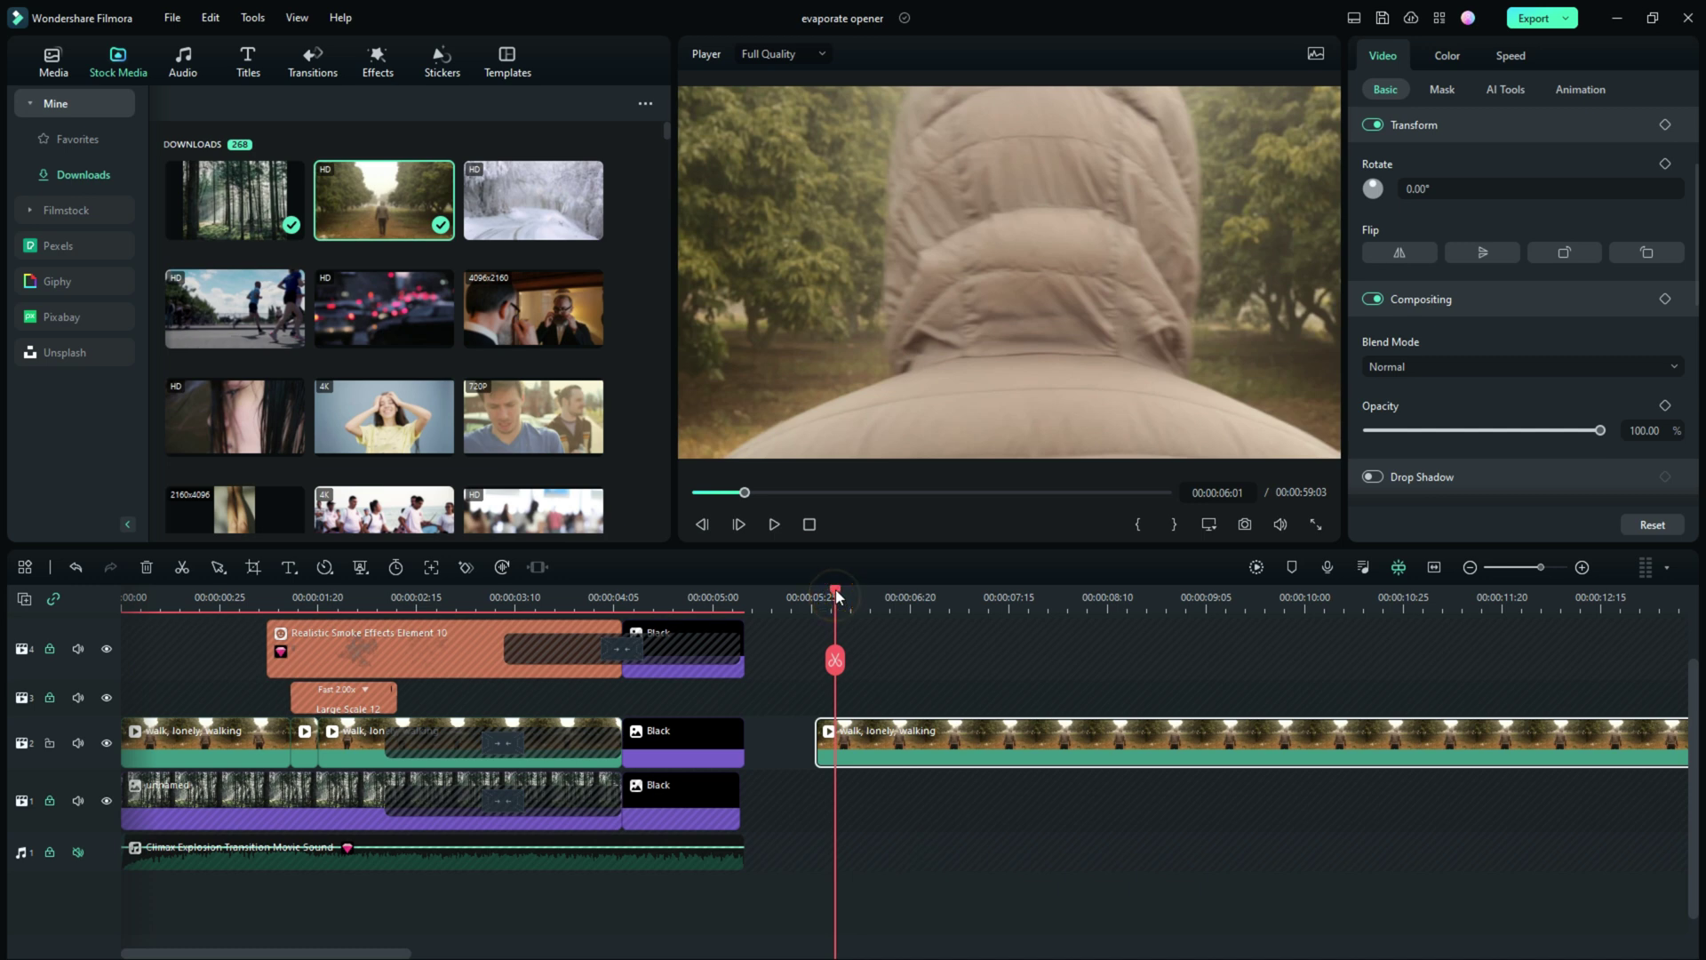
left_click(811, 598)
left_click_drag(811, 597, 1073, 667)
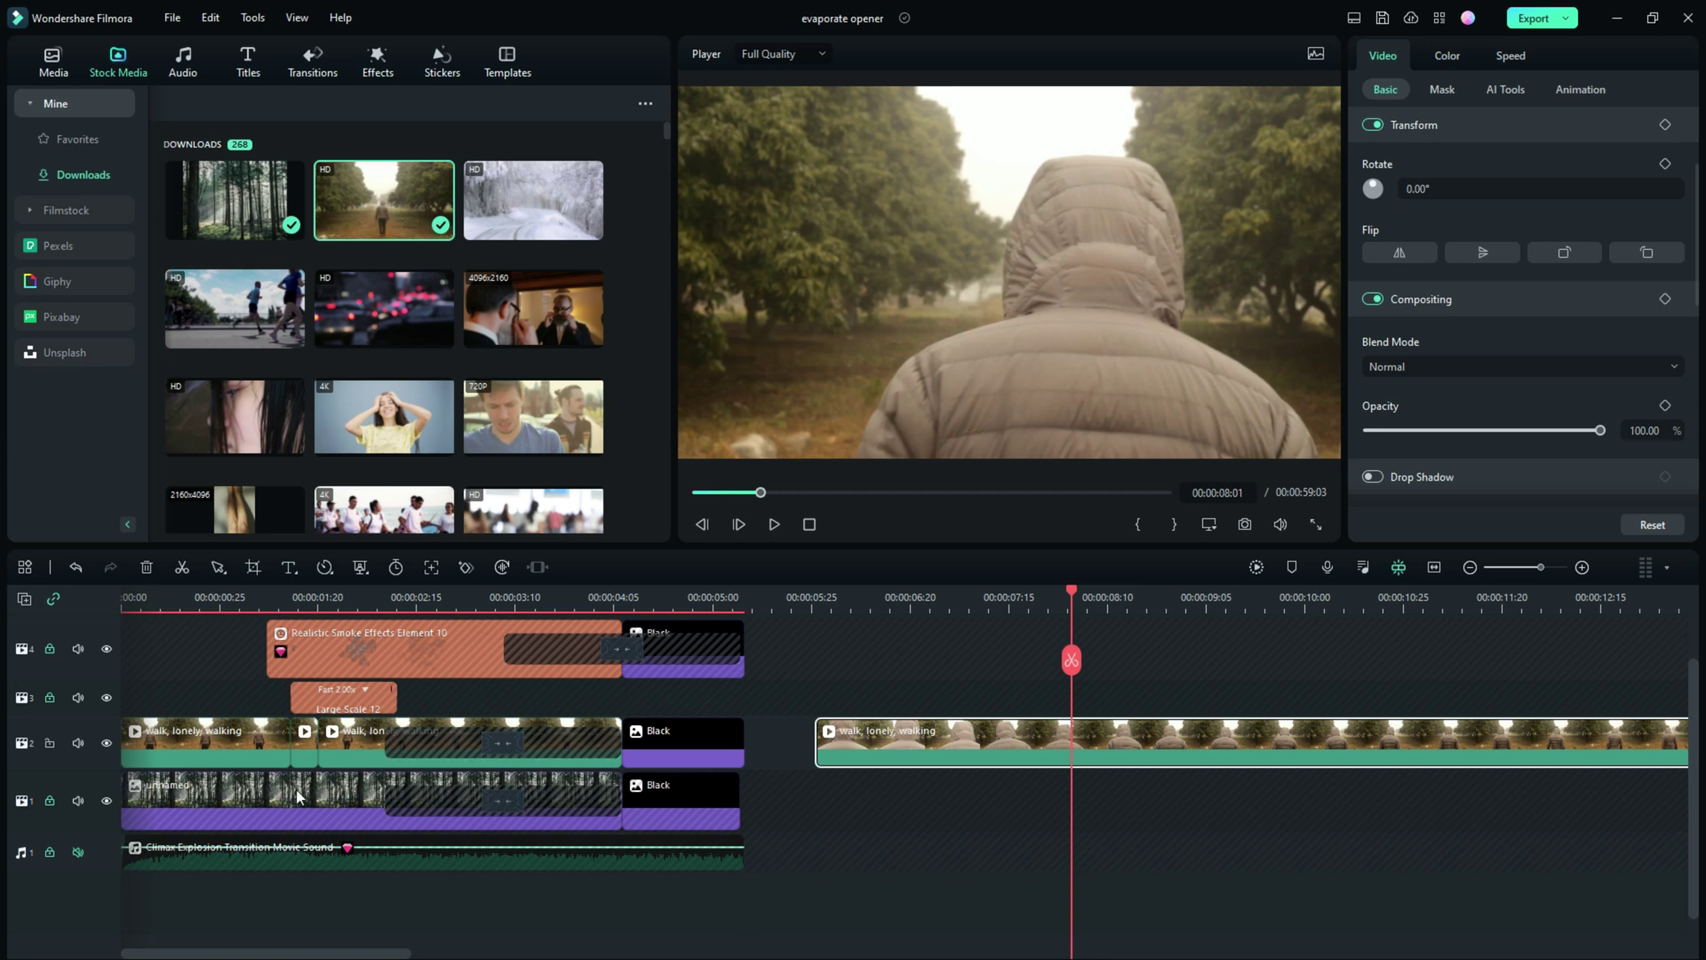
scroll(448, 903, "right", 5)
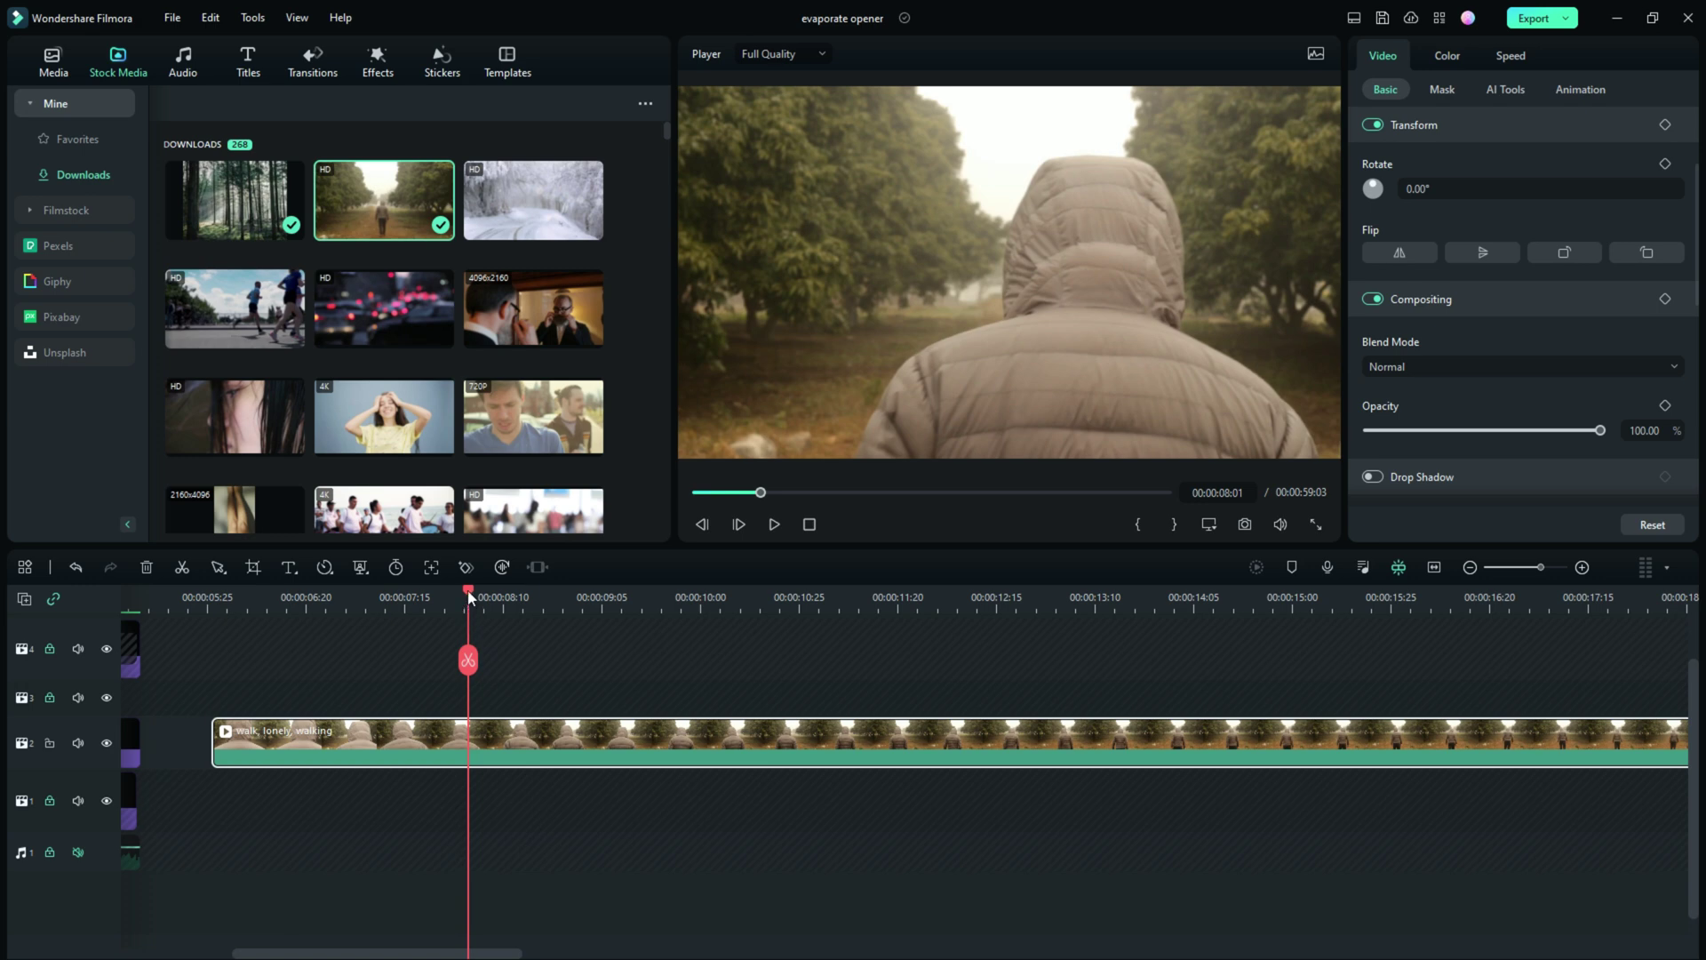
left_click_drag(470, 593, 618, 605)
scroll(453, 955, "left", 5)
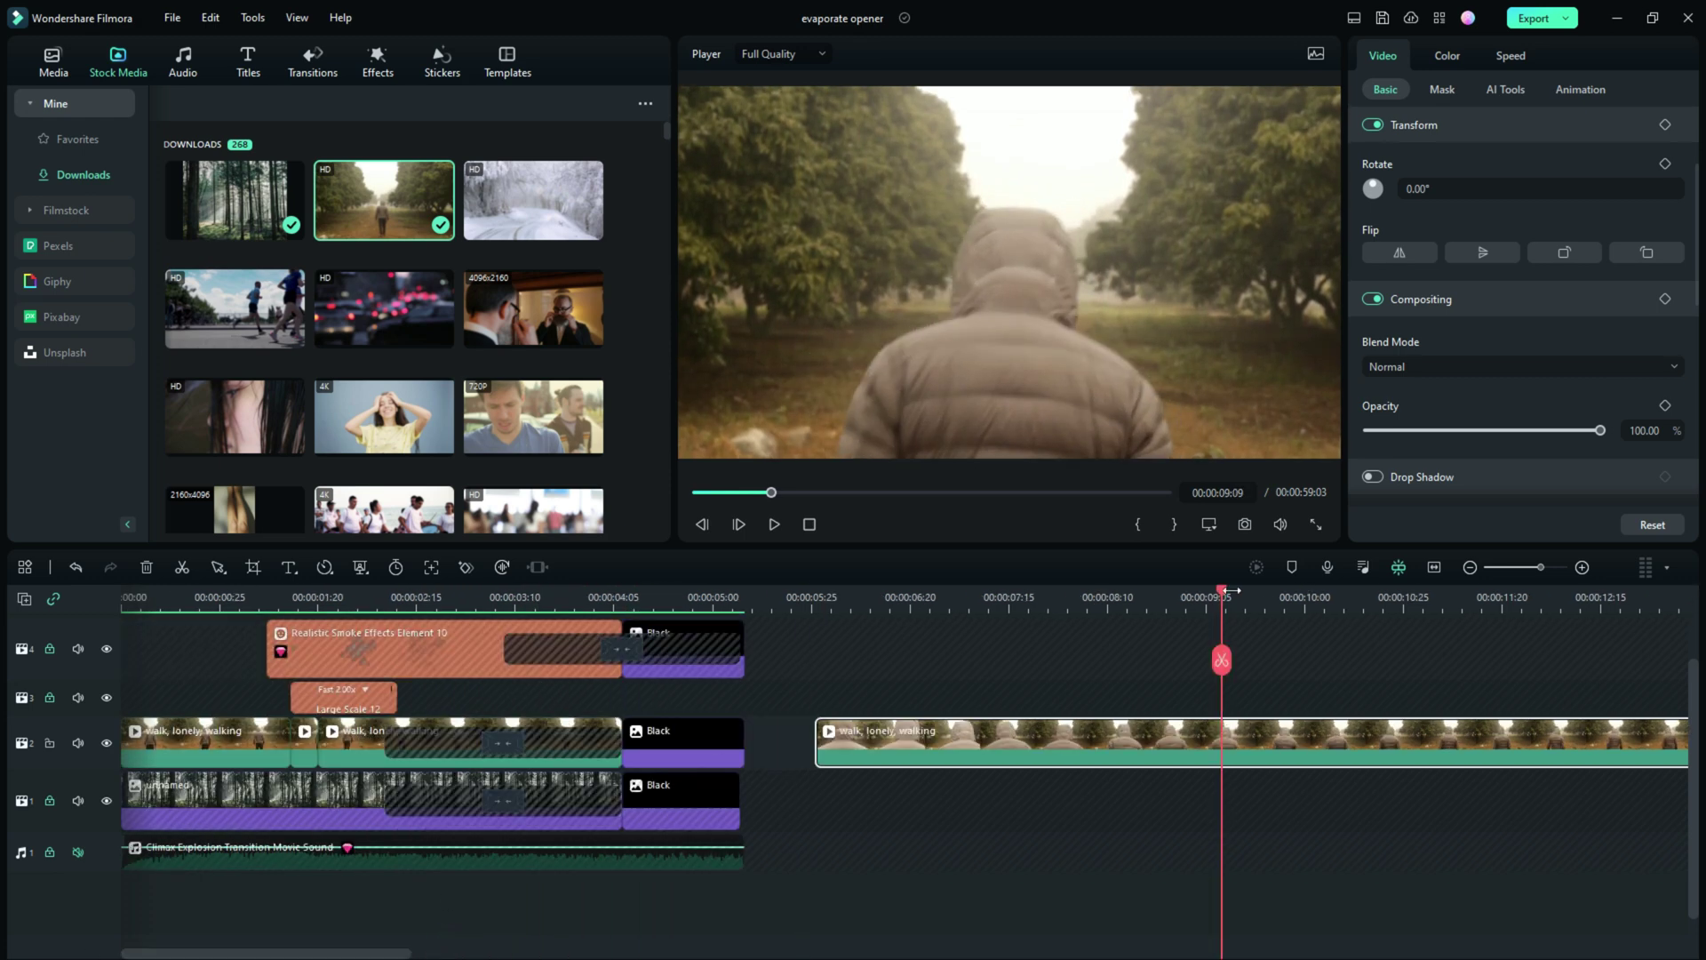
left_click_drag(1225, 595, 2, 623)
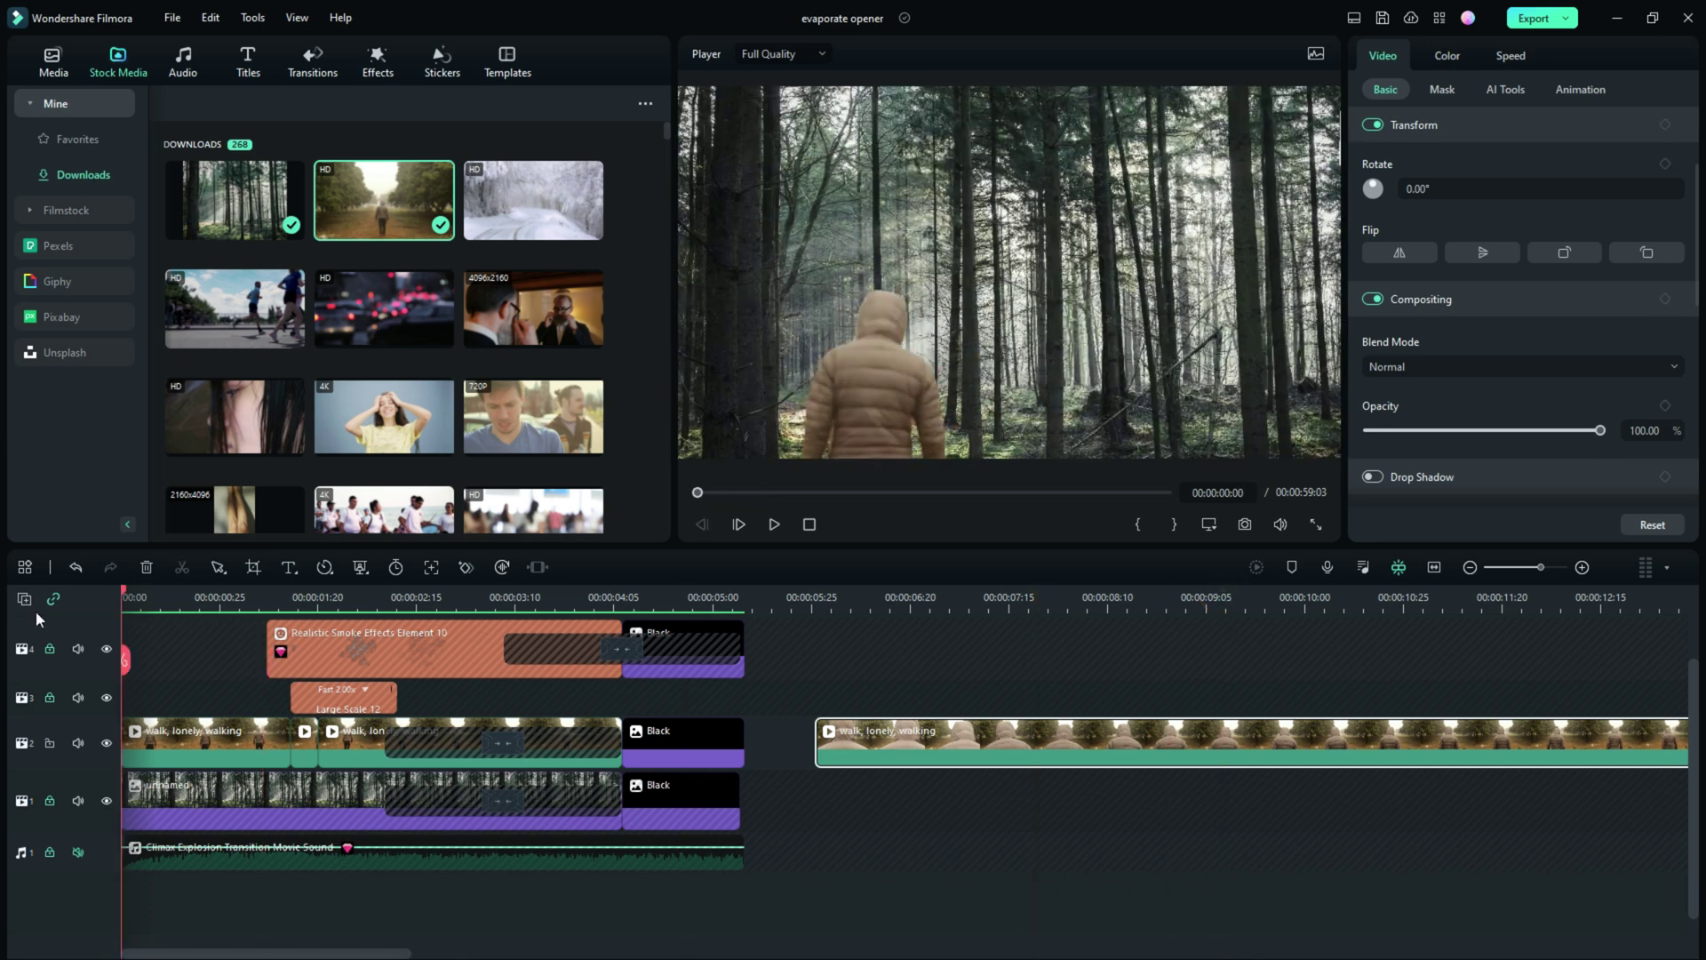
mouse_move(124, 610)
left_mouse_down()
mouse_move(268, 611)
mouse_move(127, 611)
left_mouse_up()
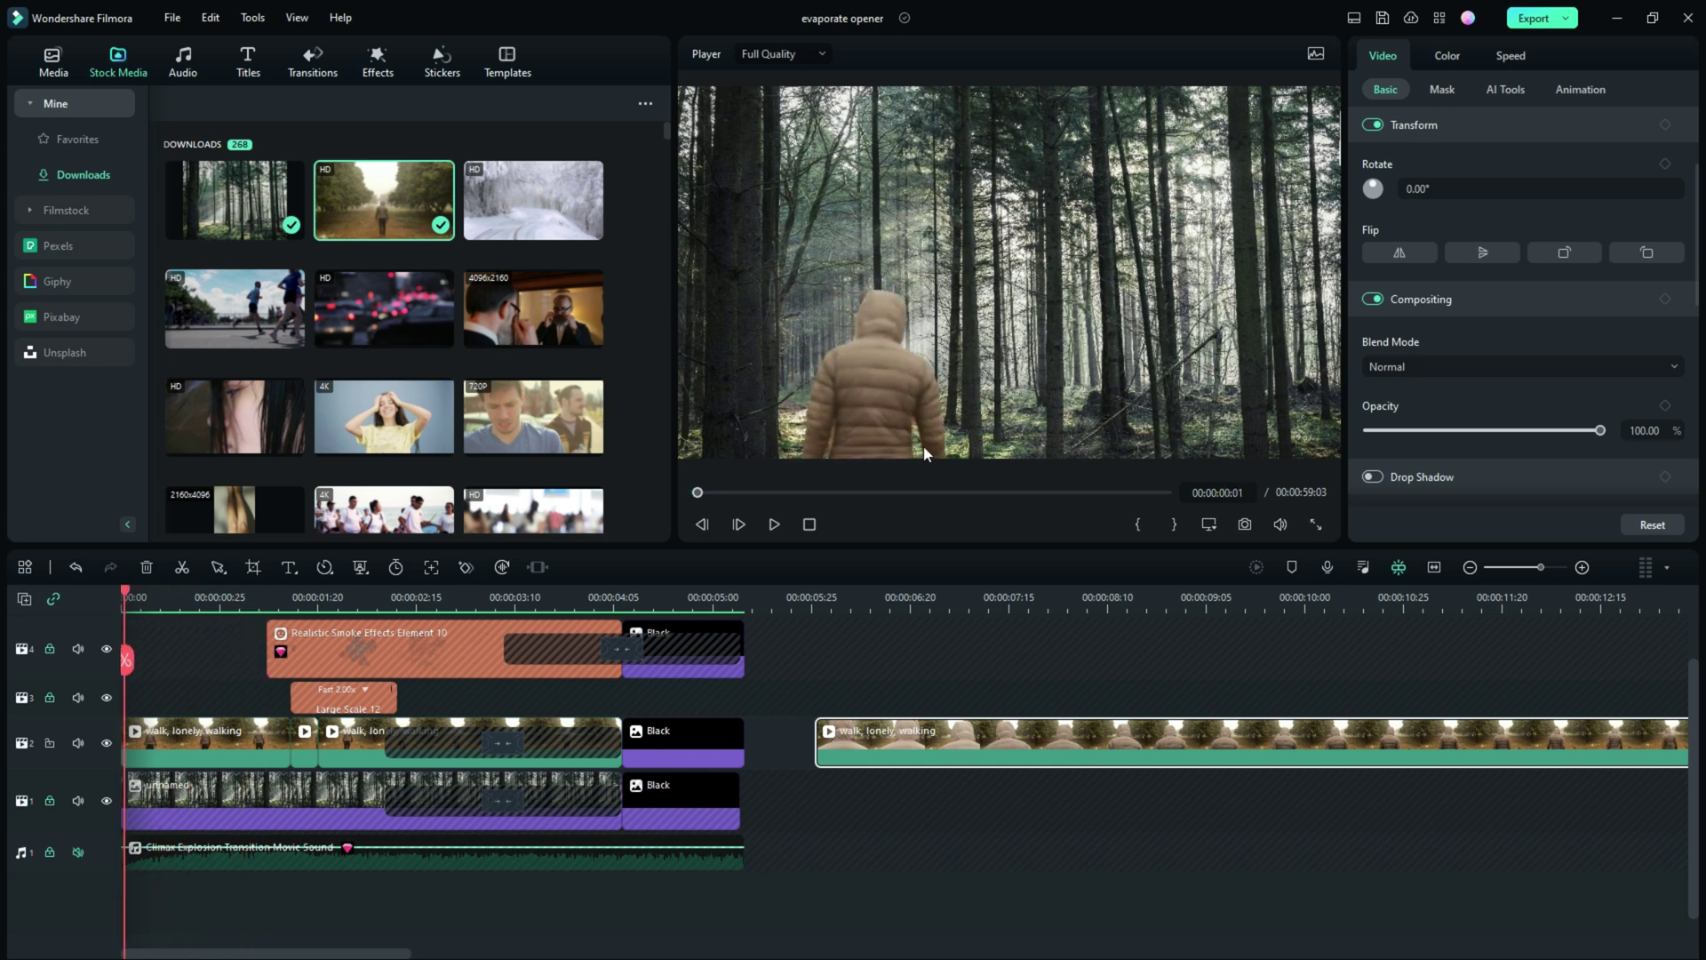
left_click(825, 600)
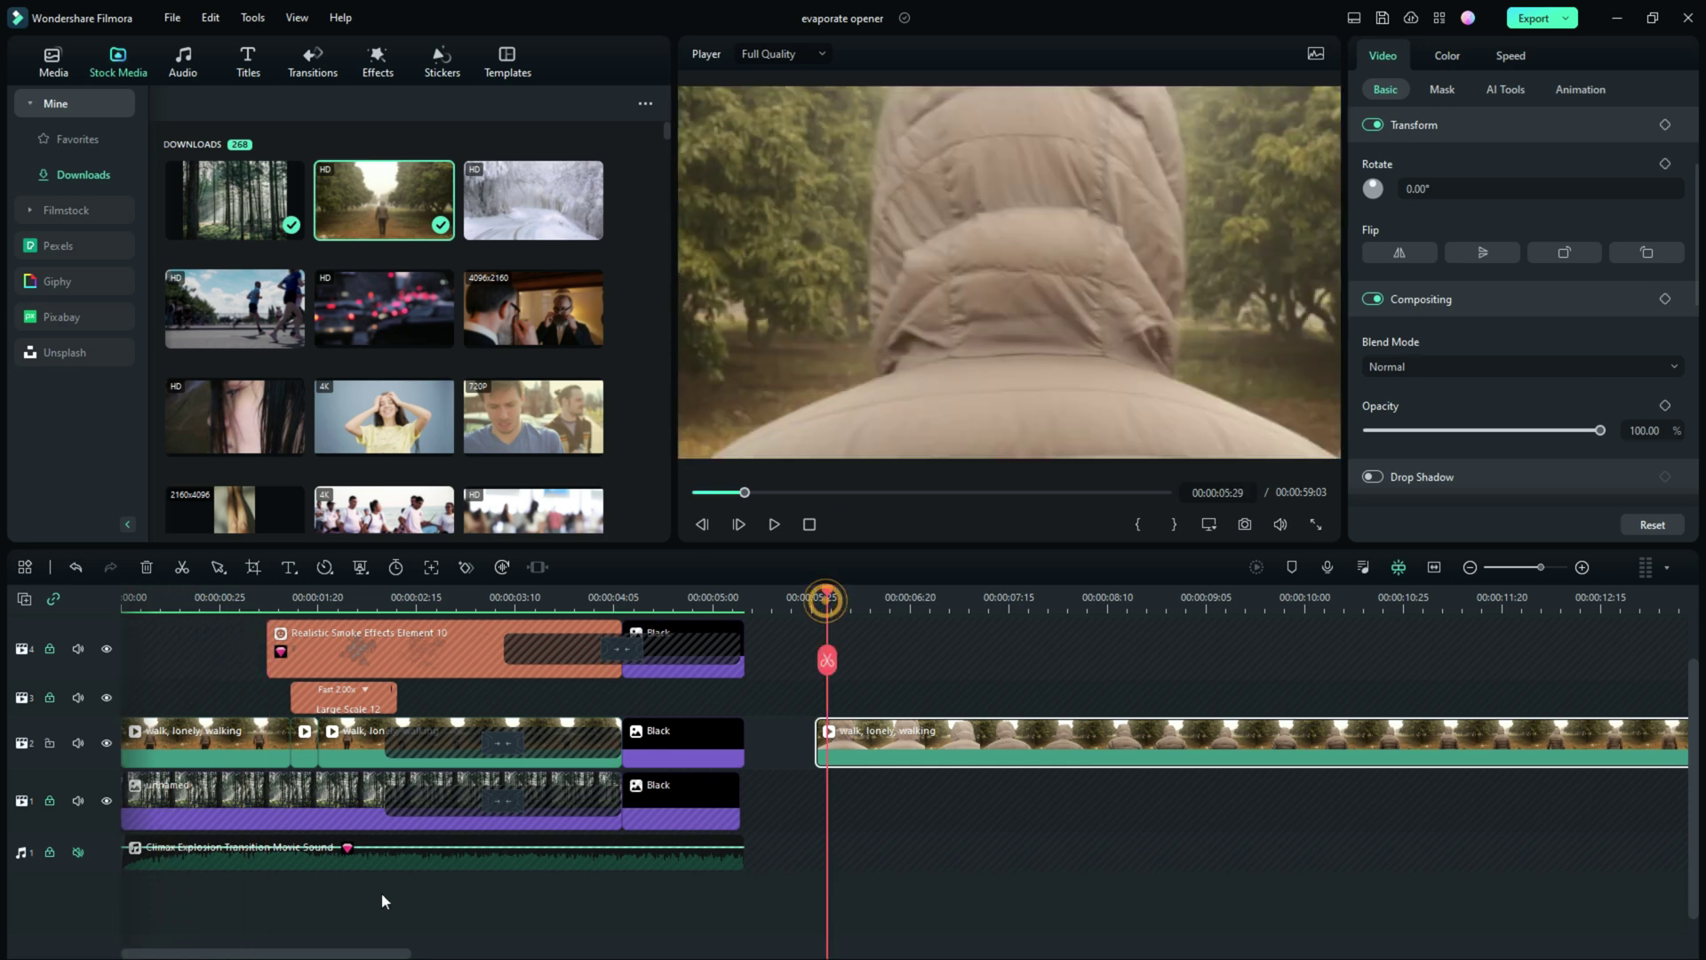
scroll(368, 949, "right", 5)
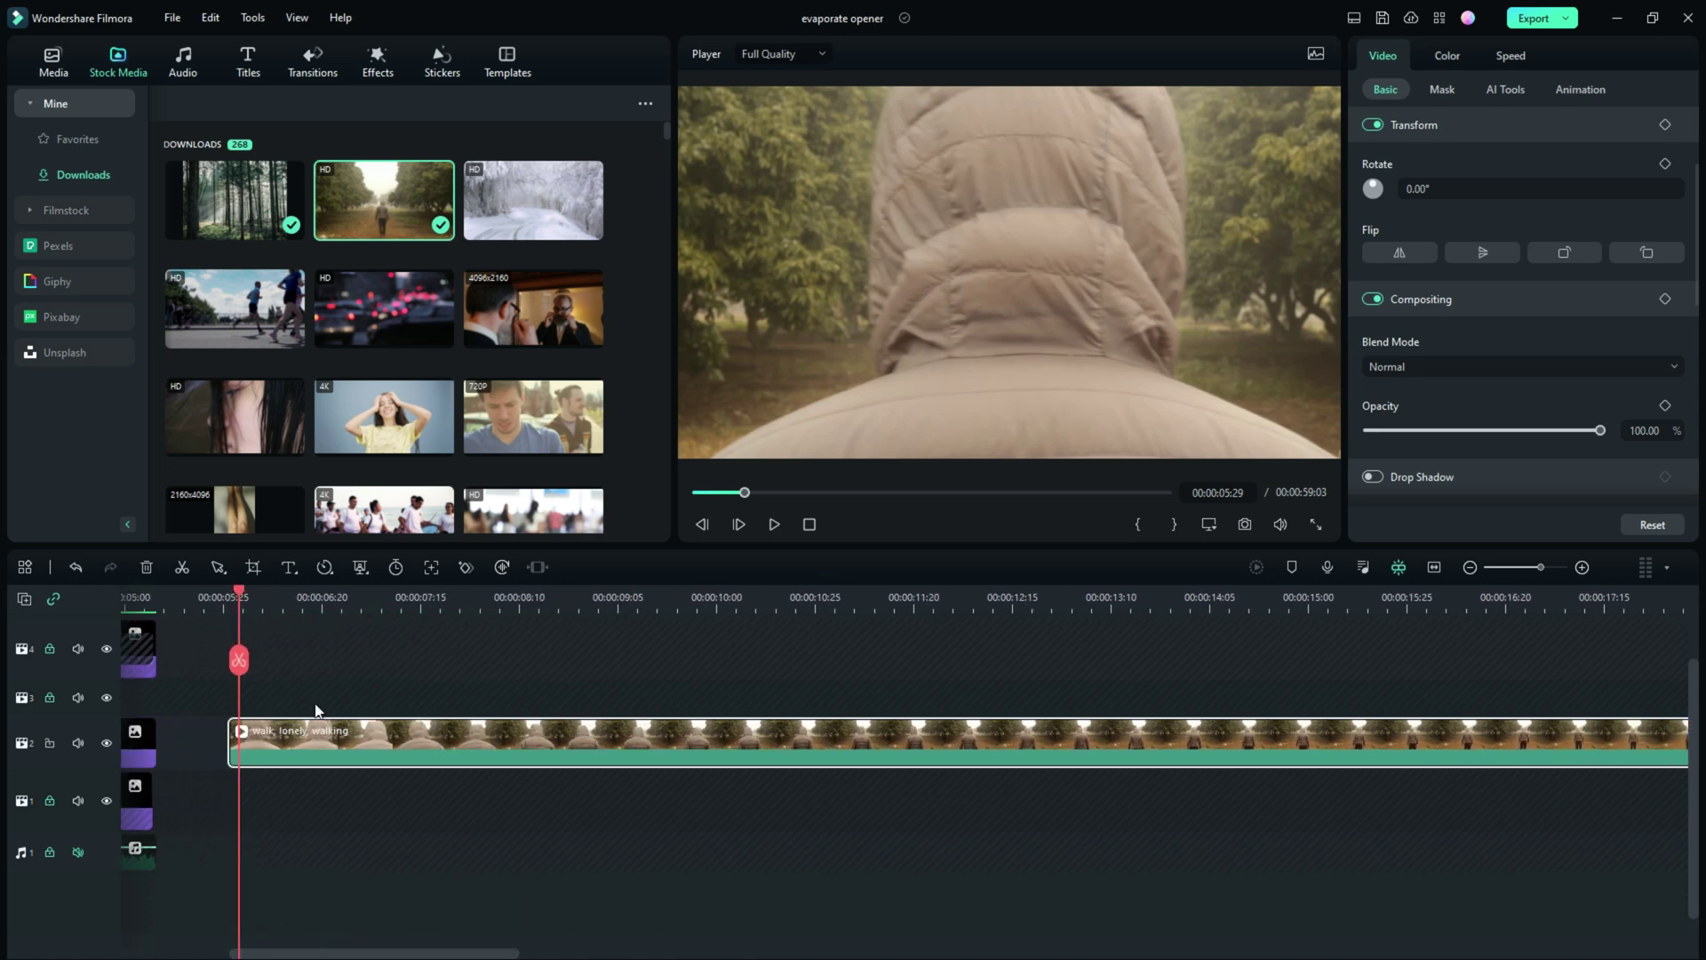
left_click_drag(240, 597, 937, 632)
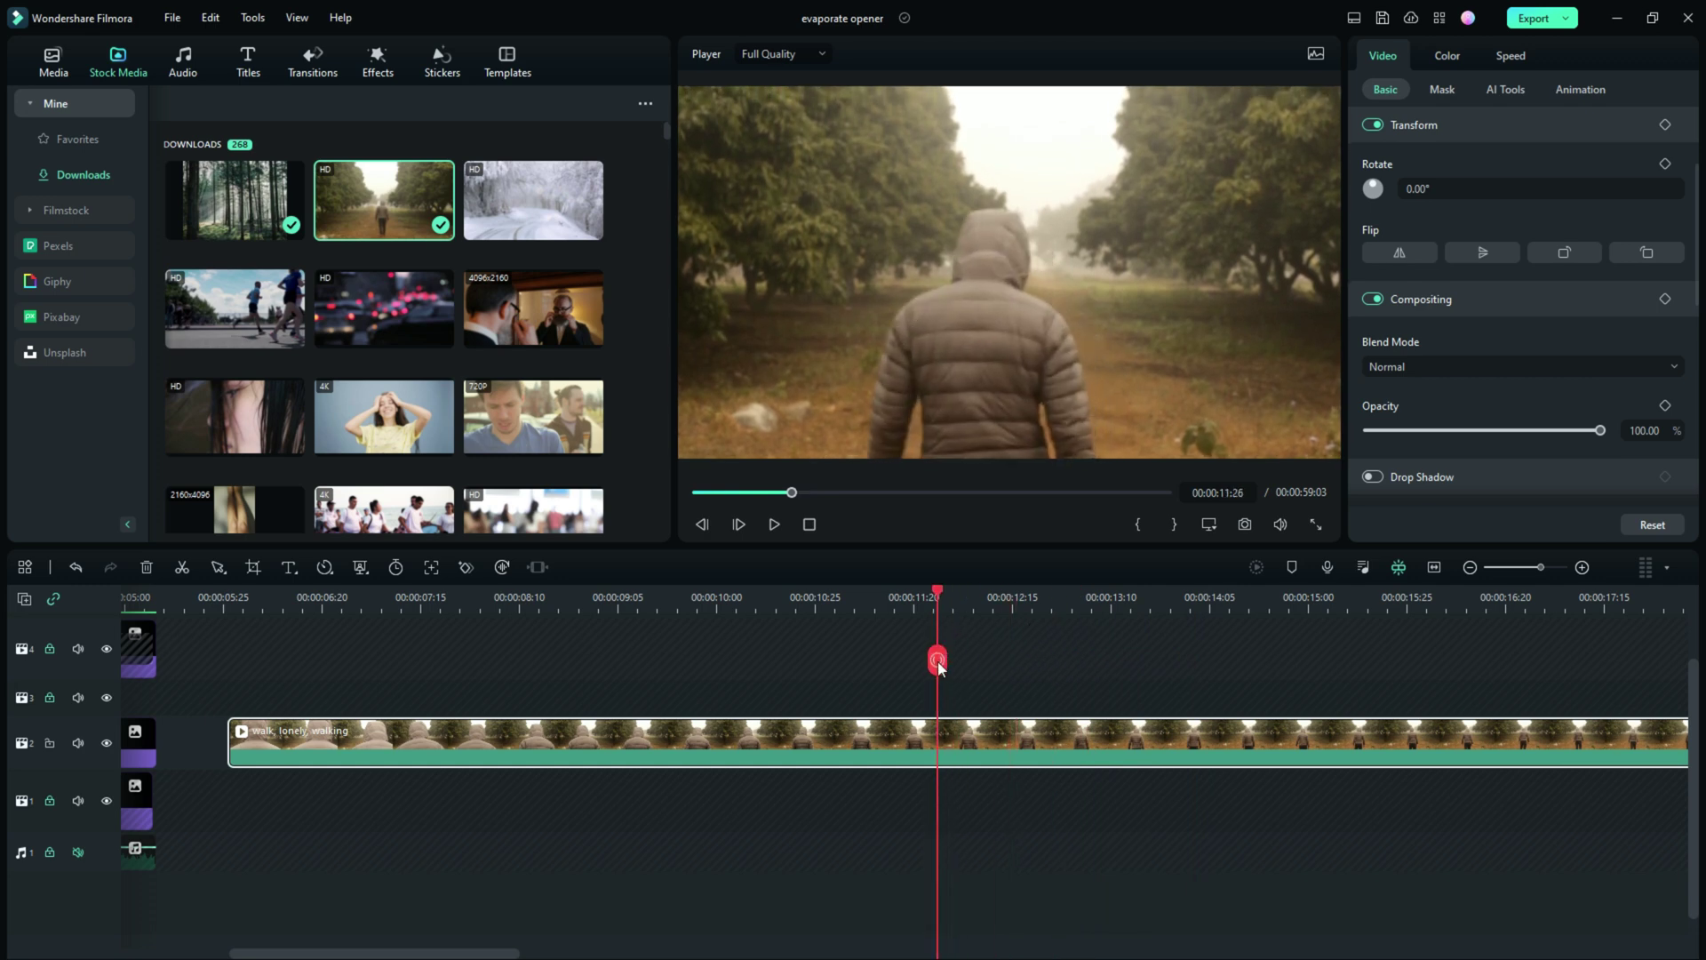
left_click(937, 660)
Delete the walking clip's unwanted opening part and preview the smoke edit from the start
key("shift+Delete")
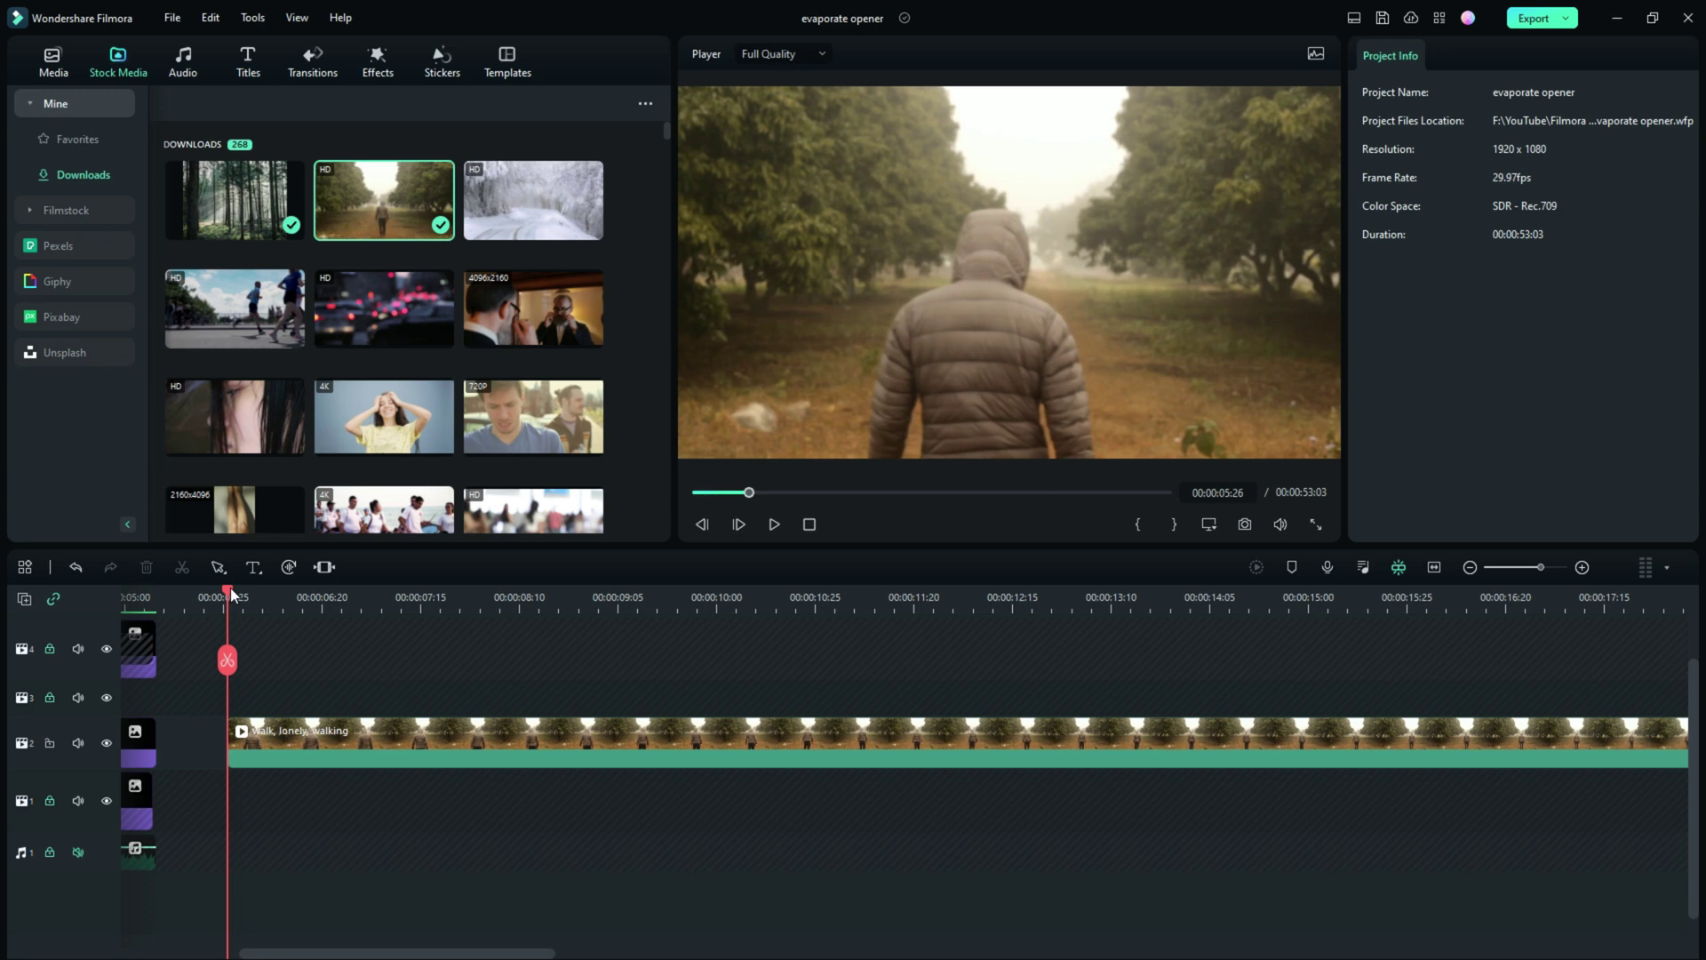
left_click_drag(496, 953, 374, 942)
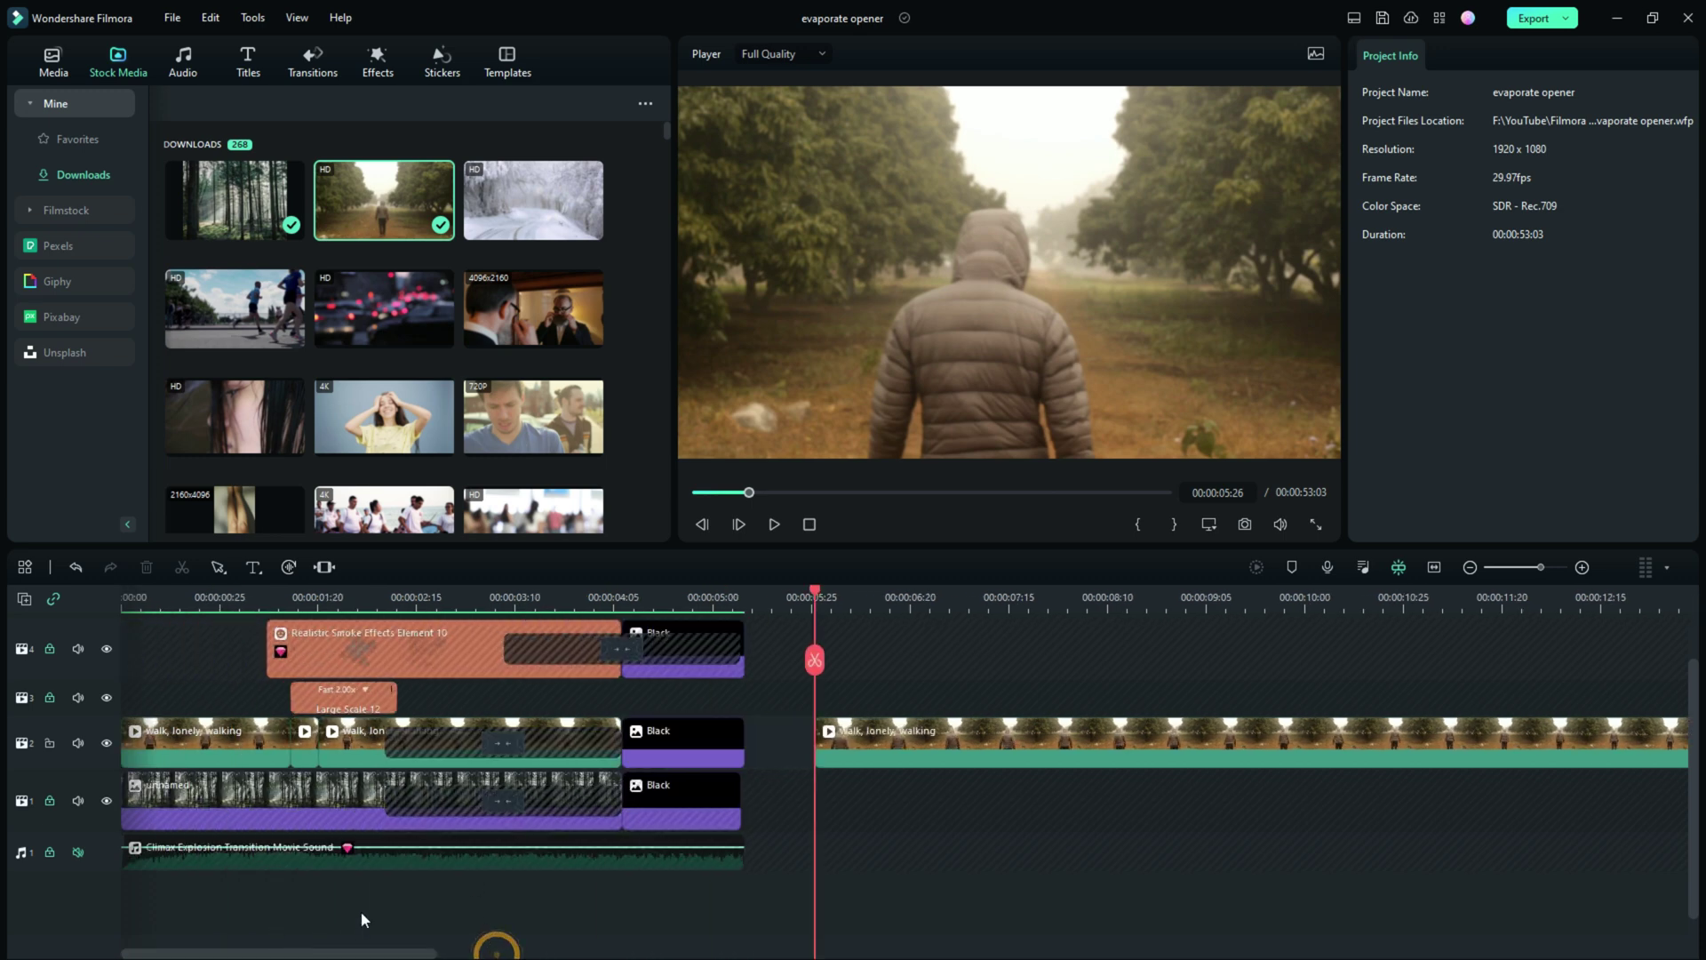
key("Home")
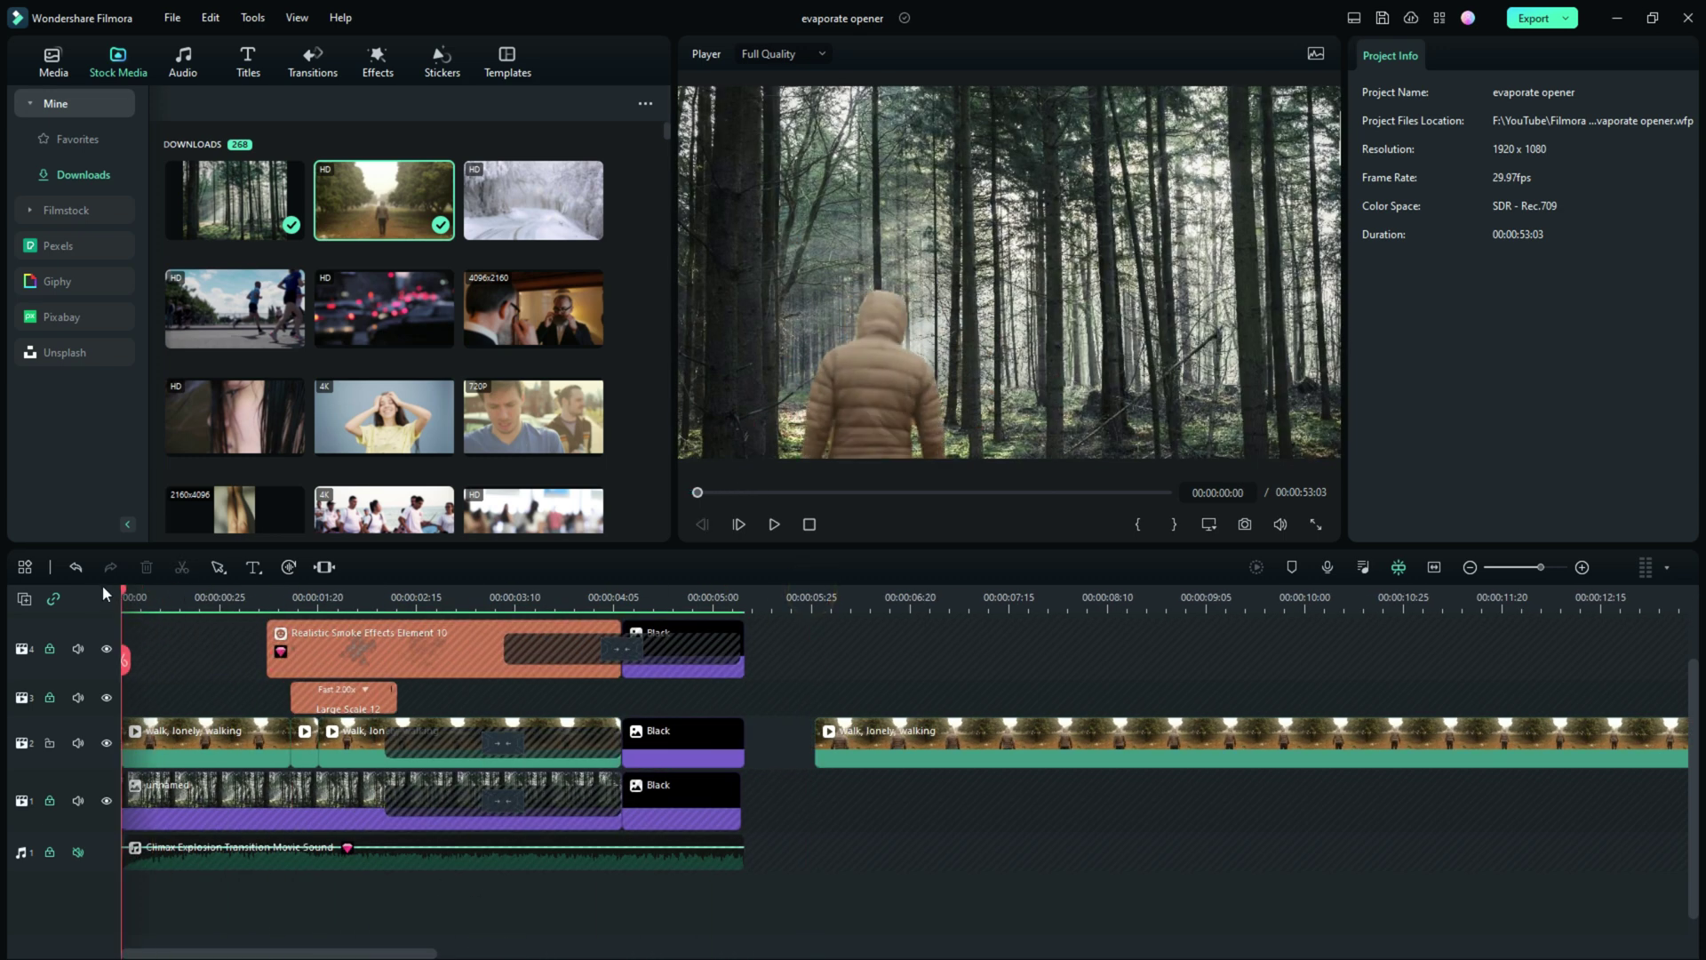
left_click_drag(125, 590, 1108, 615)
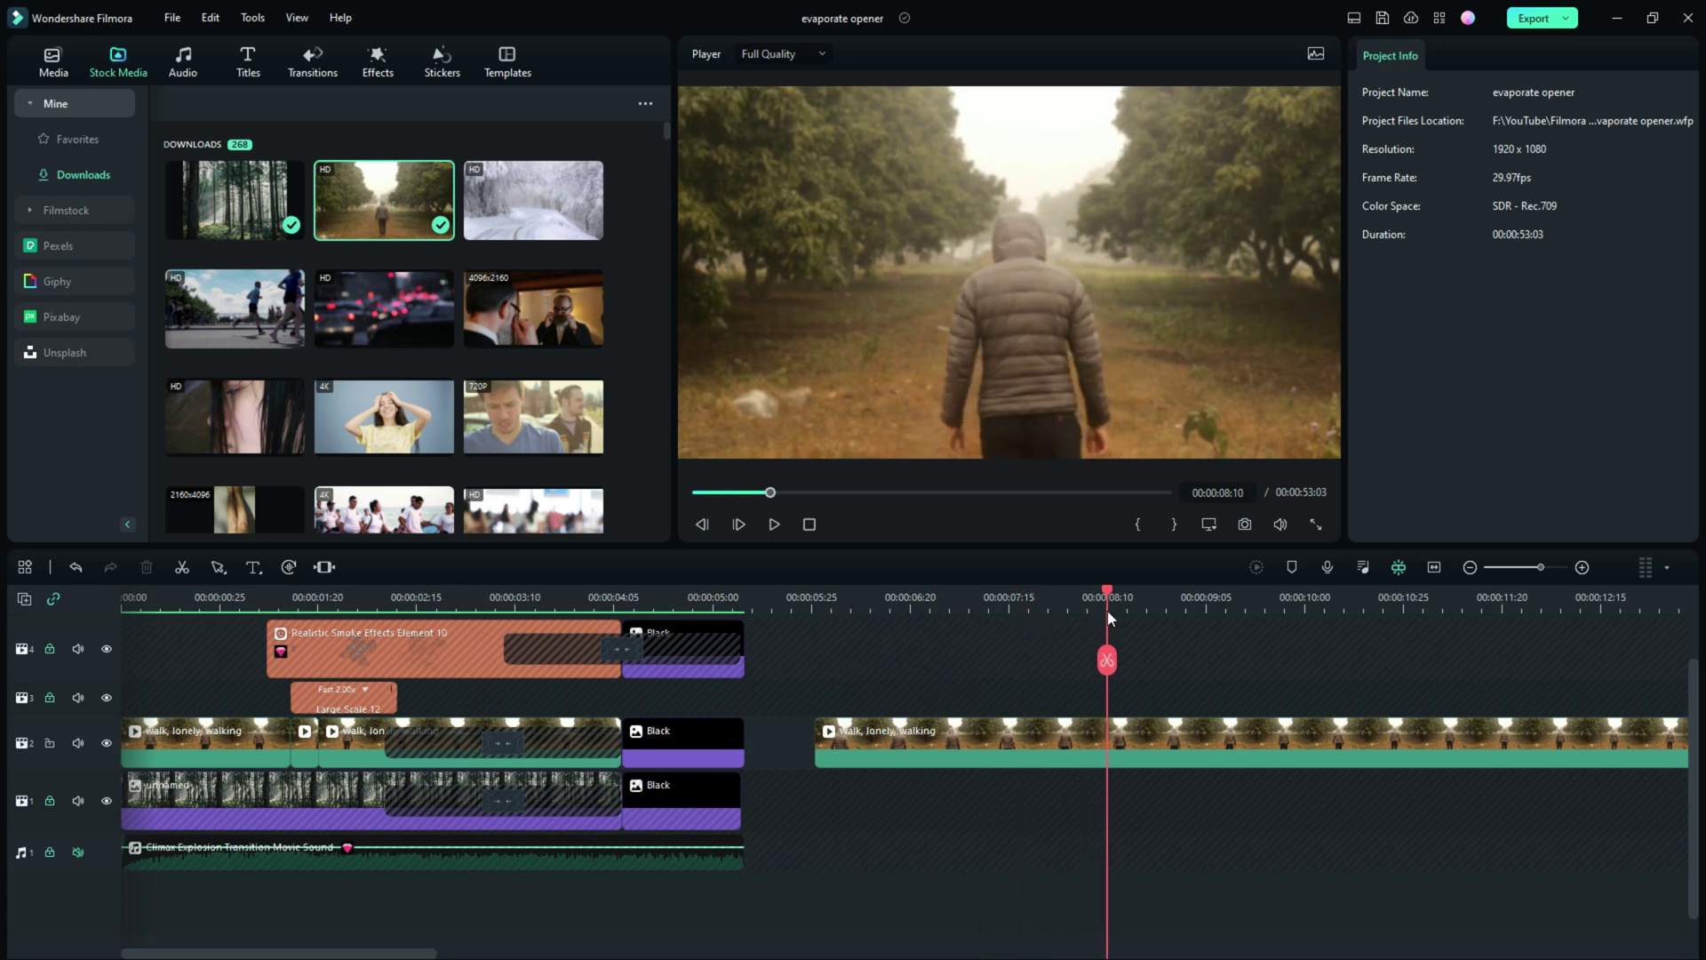
Split the walking clip at 00:00:08:10 and delete everything after it
left_click(1107, 660)
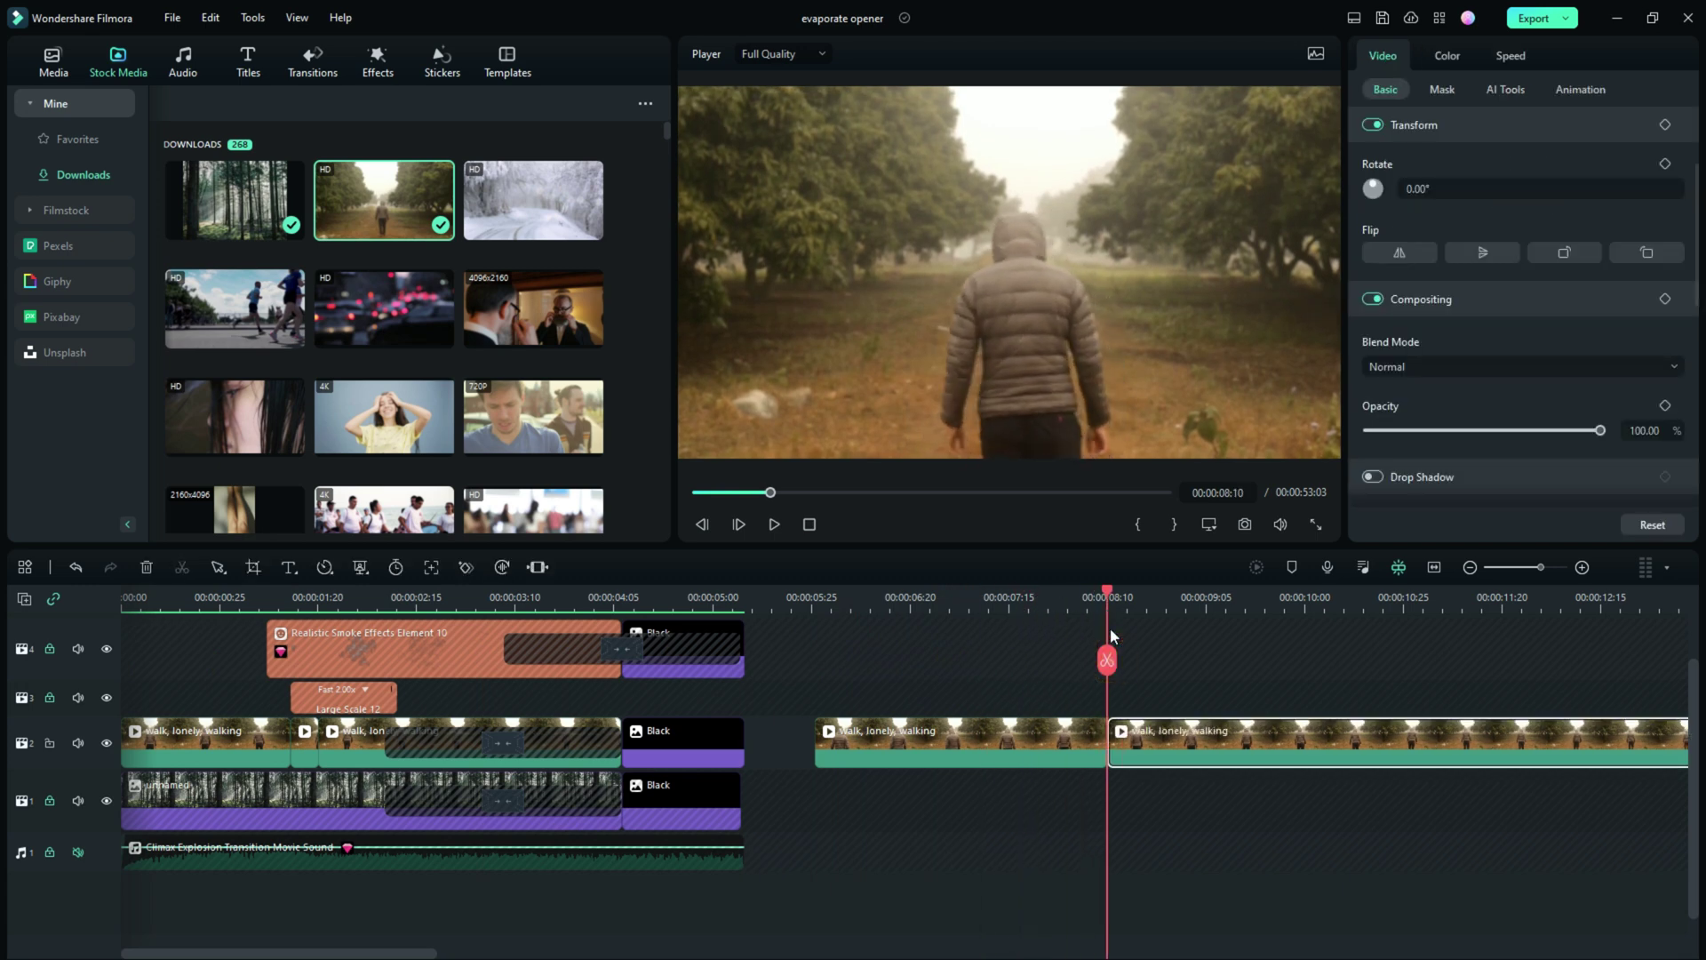
key("Delete")
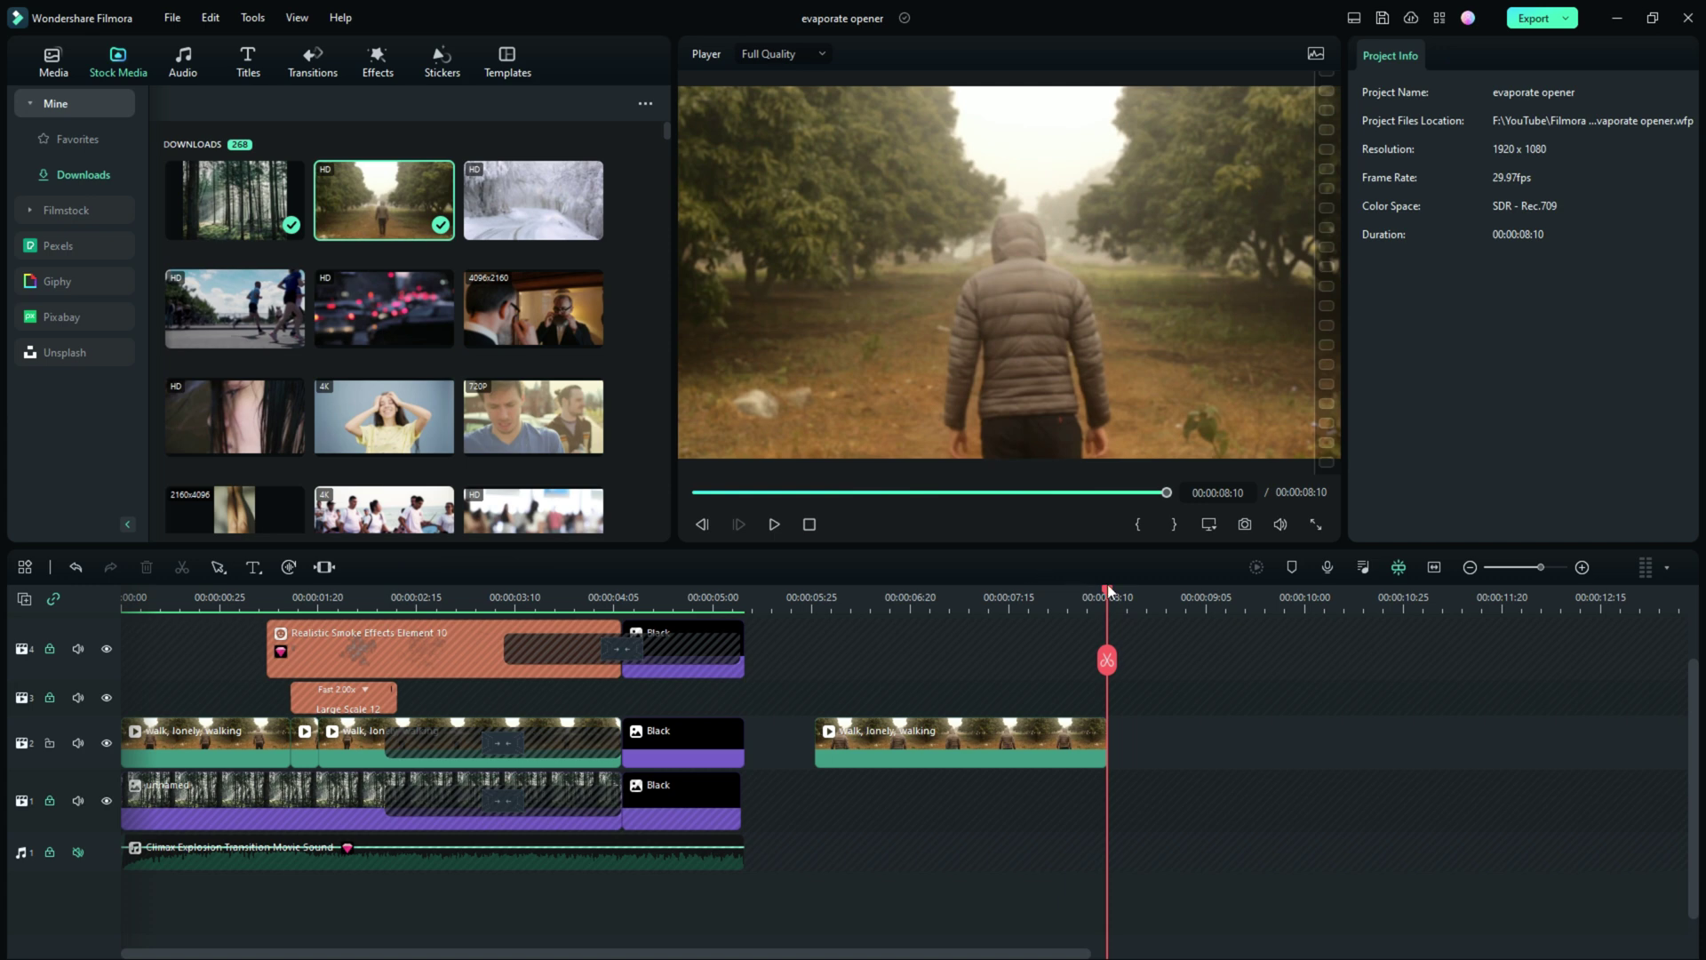
left_click(1104, 588)
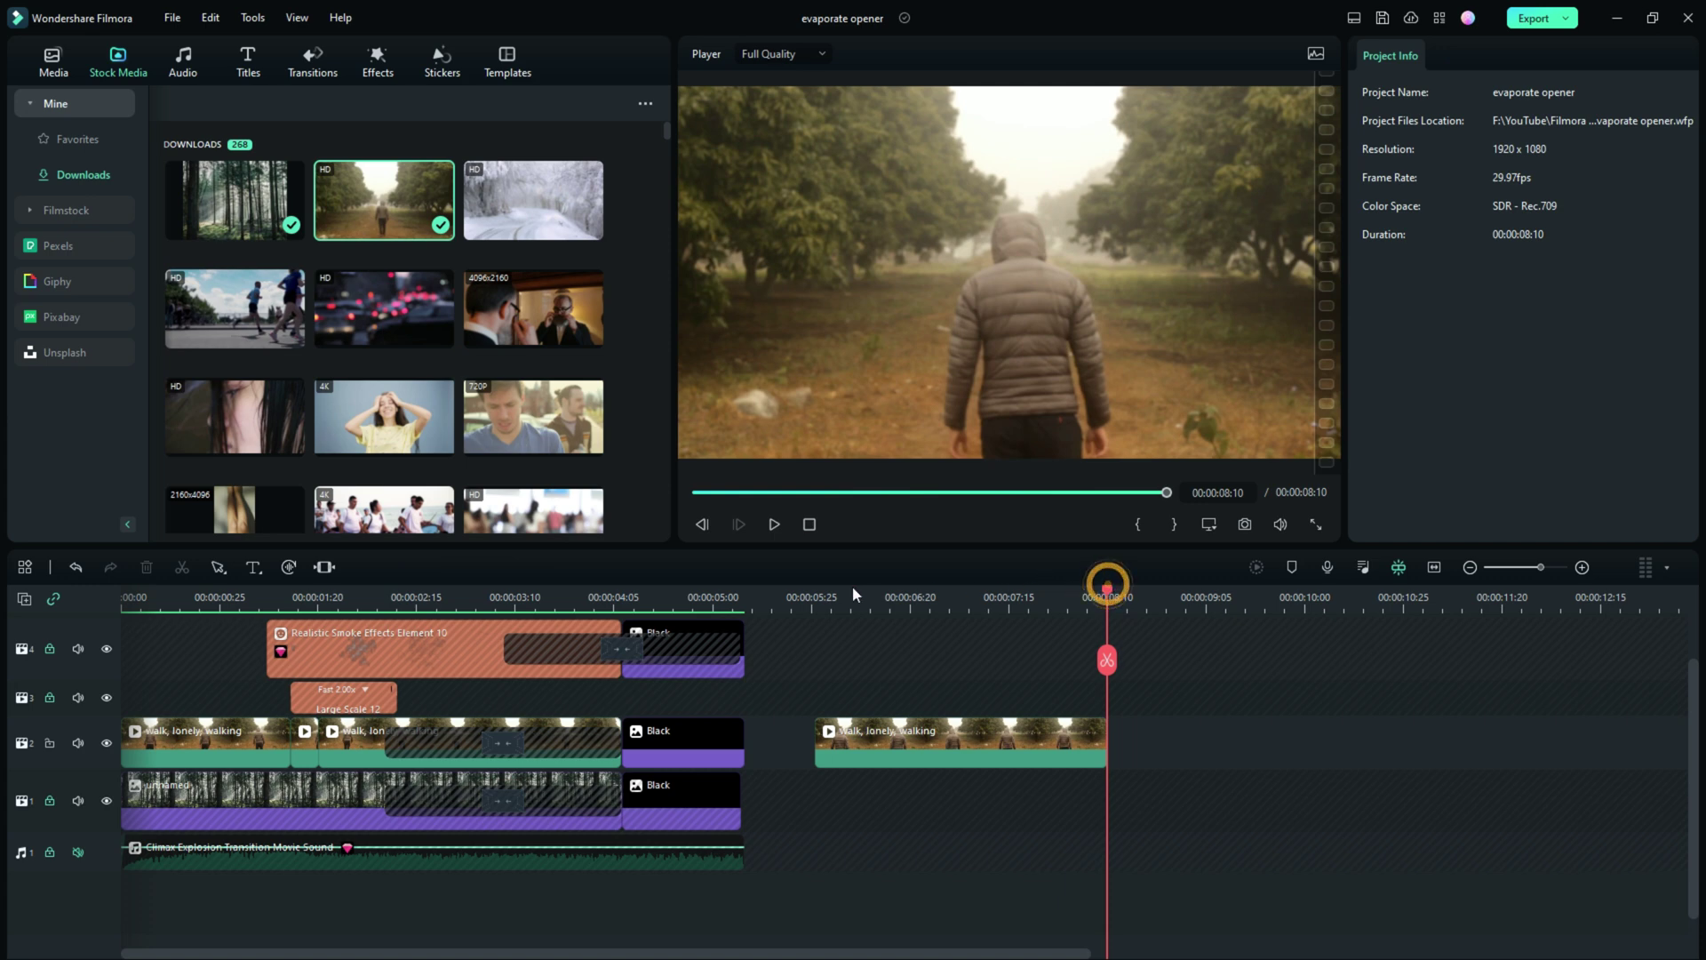
left_click(921, 745)
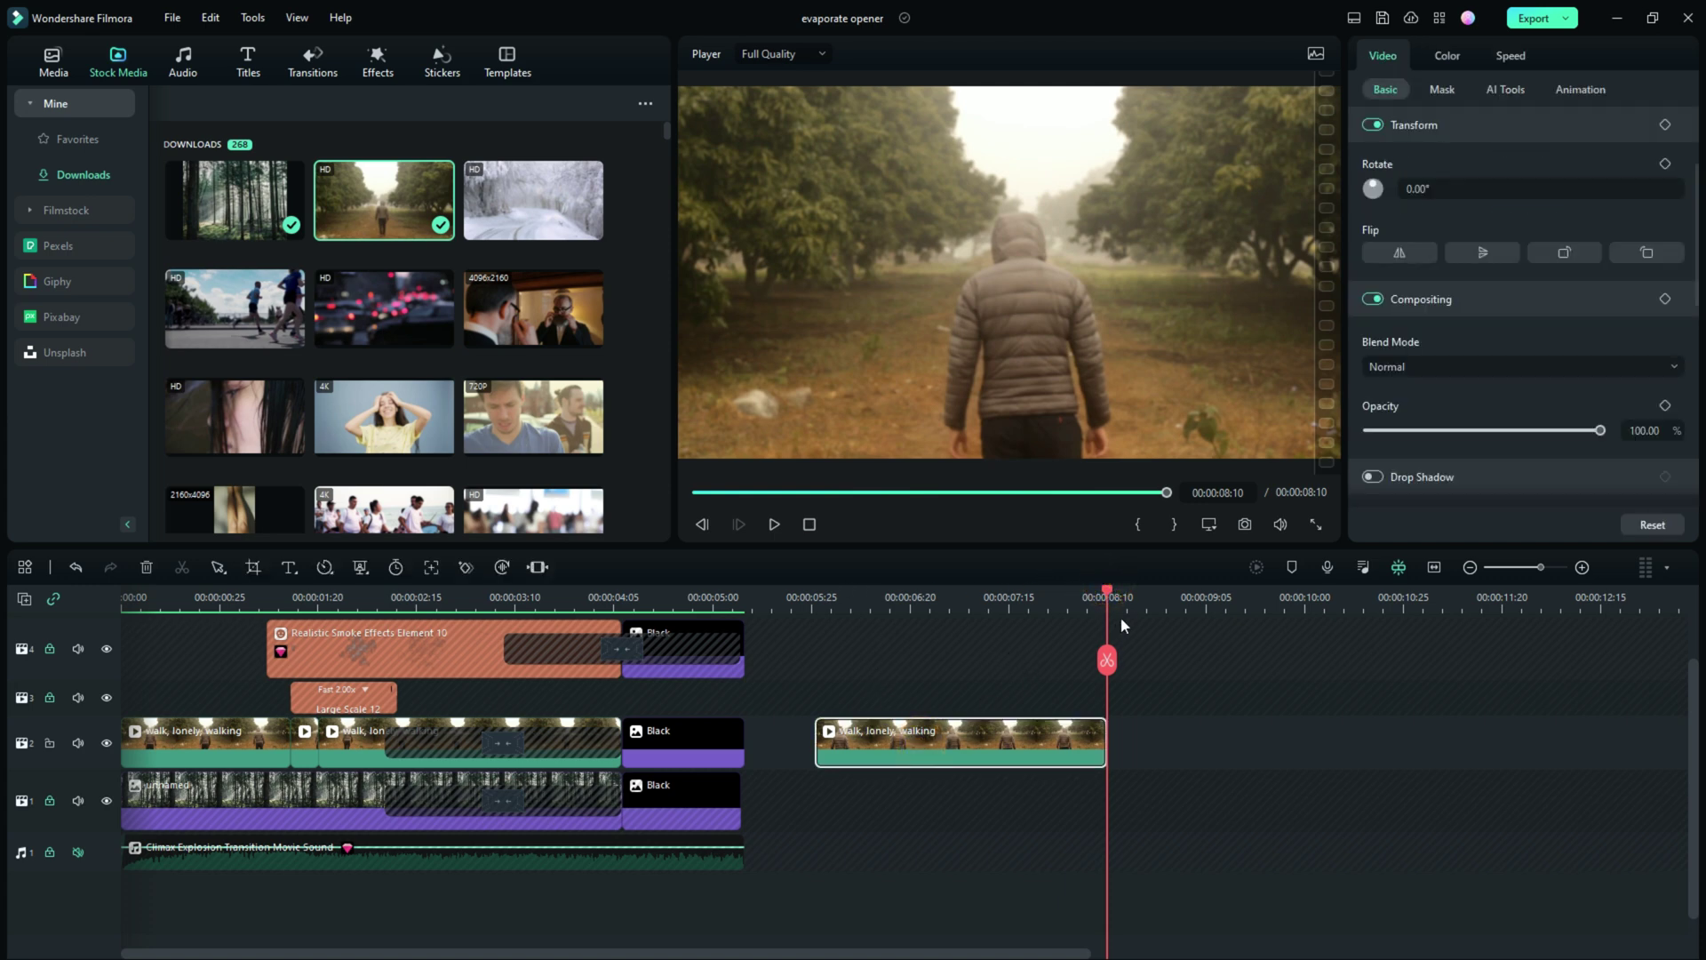
left_click_drag(1106, 589, 819, 601)
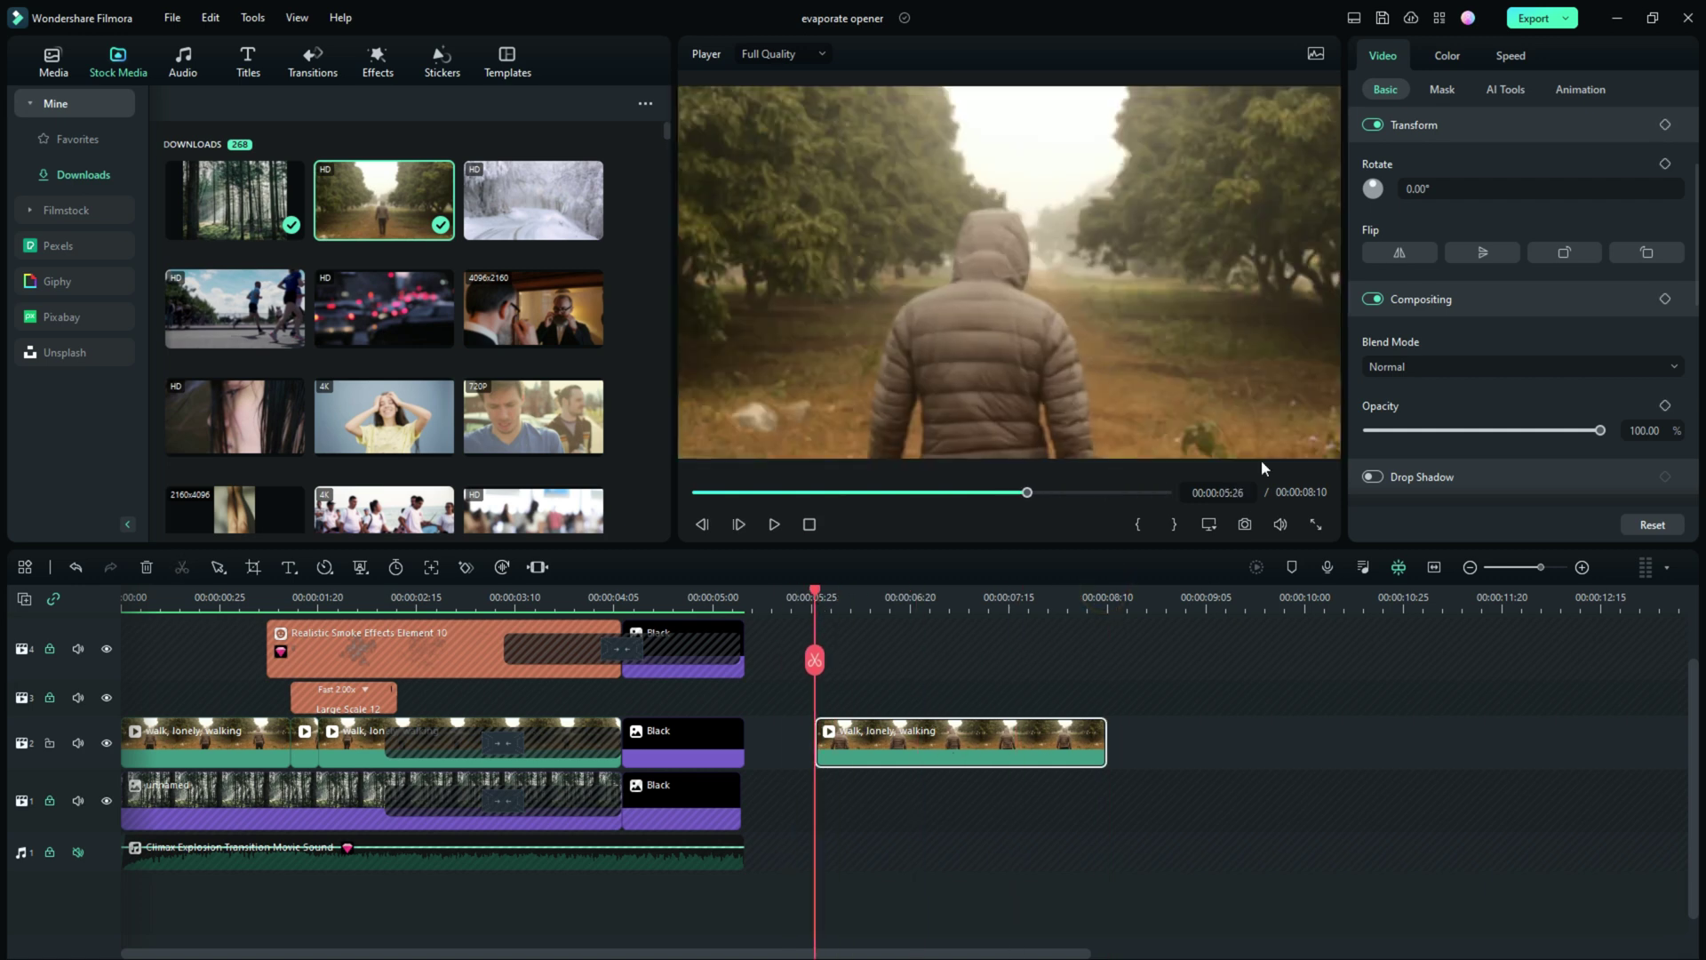
left_click(1511, 91)
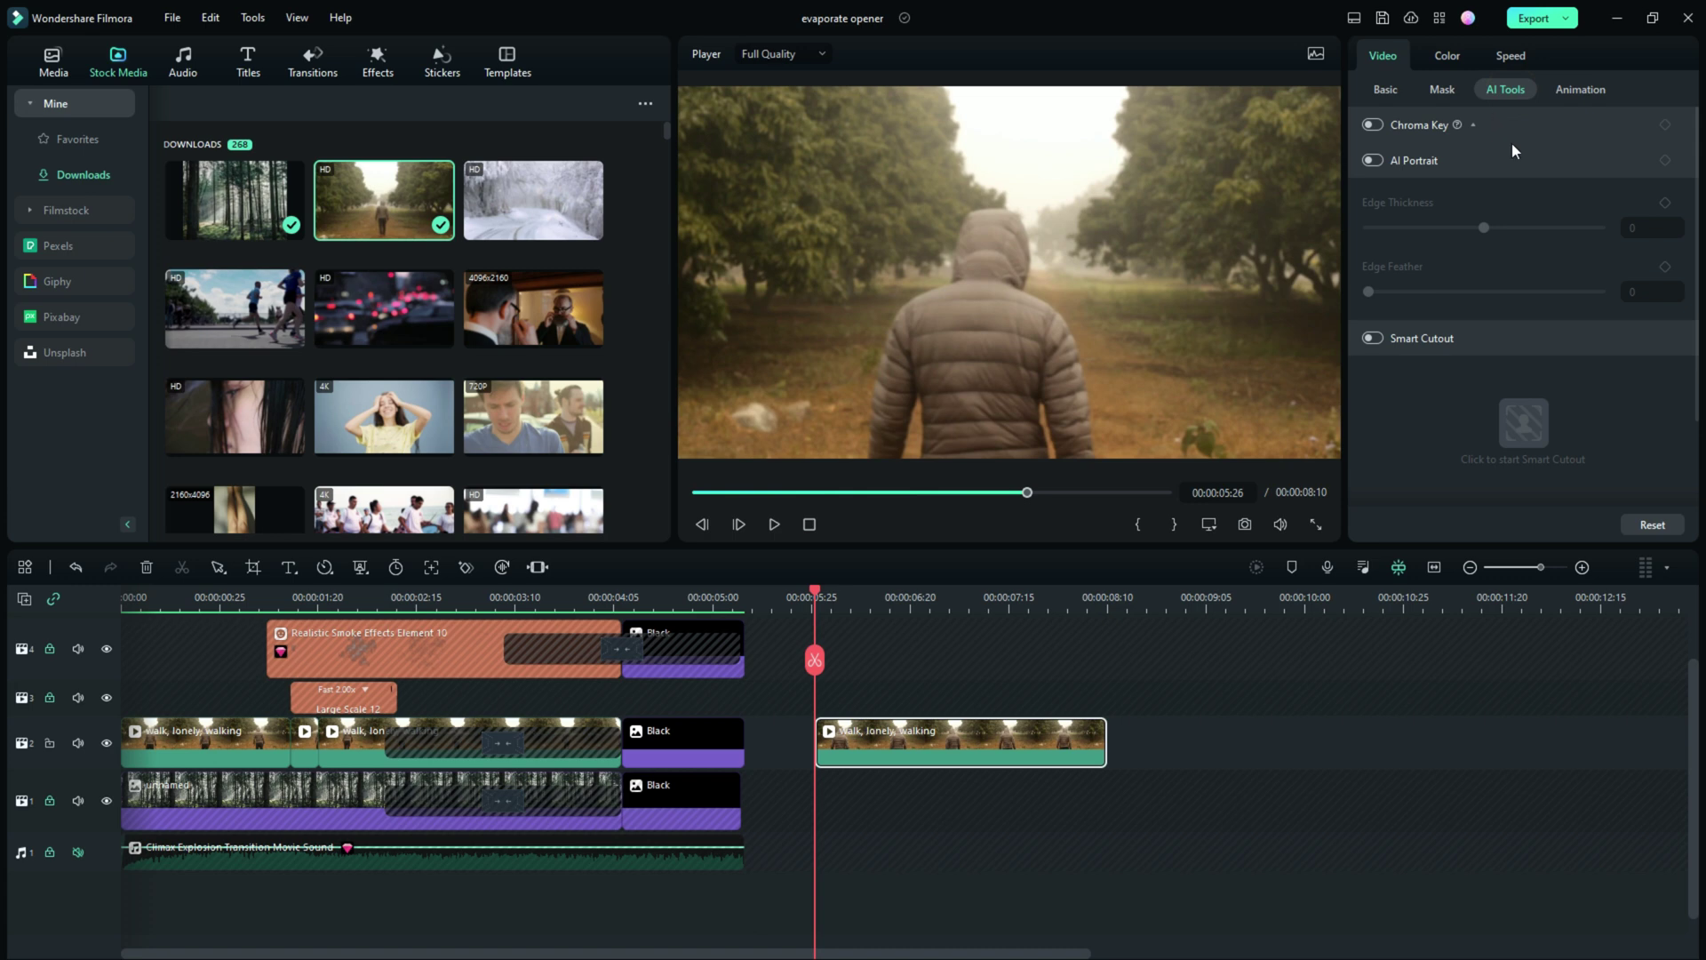
Enable Smart Cutout on the trimmed walking clip and launch its Smart Cutout editor
left_click(1370, 341)
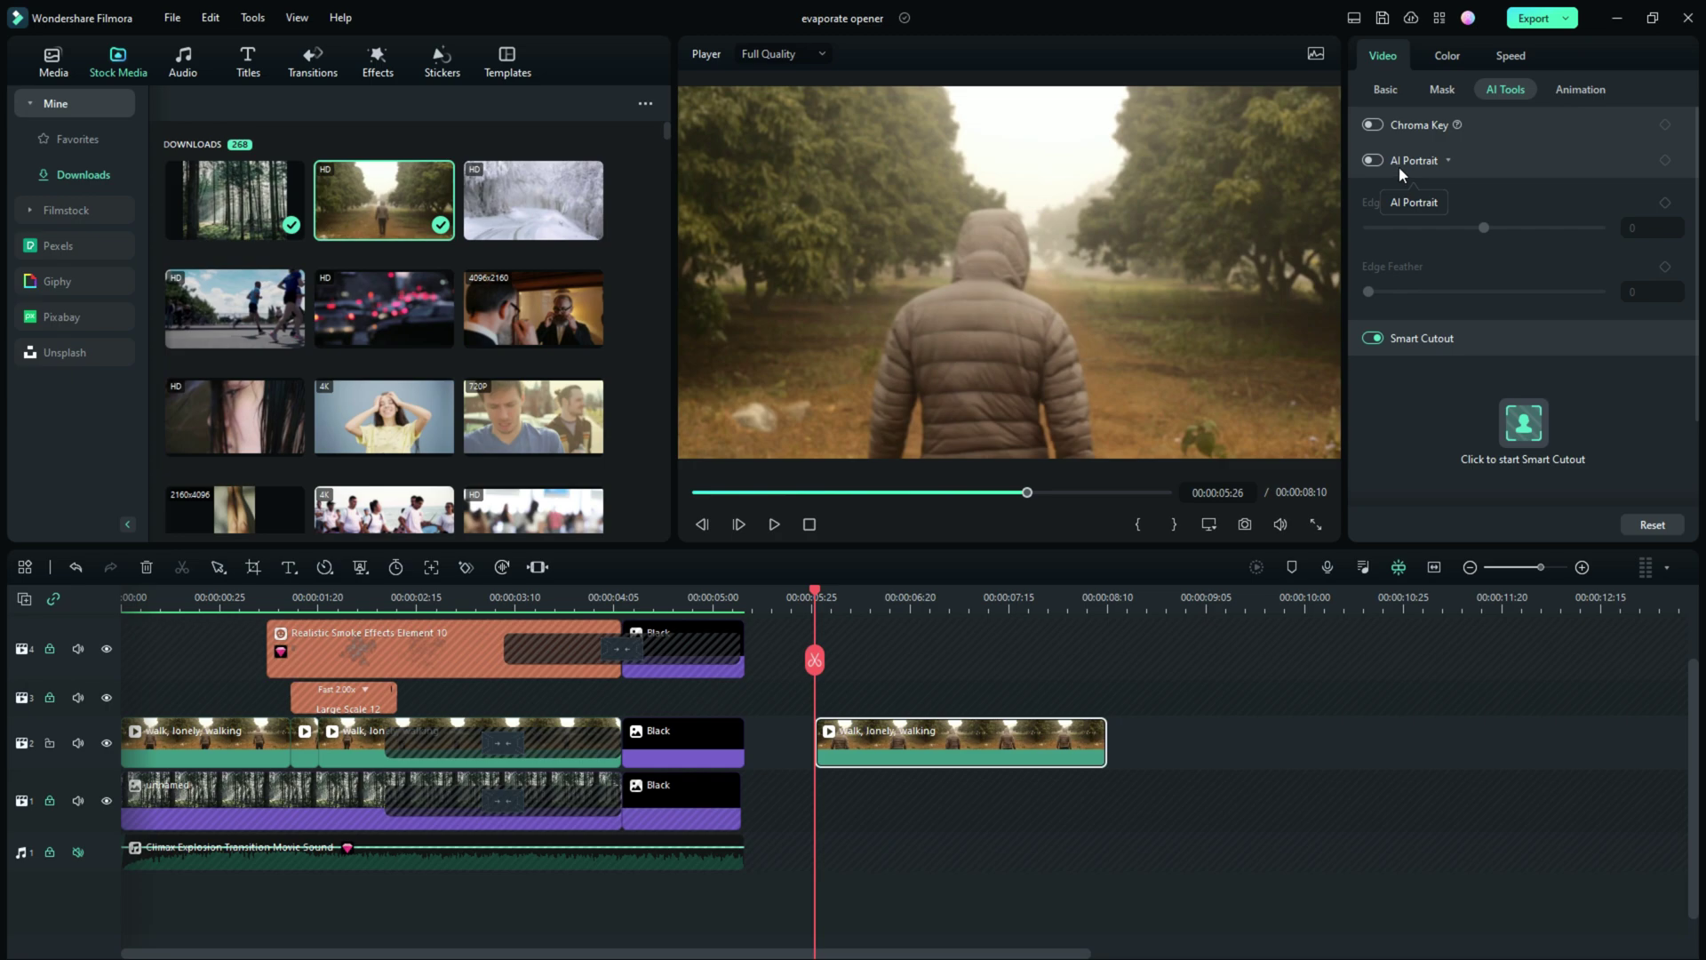
left_click(1527, 432)
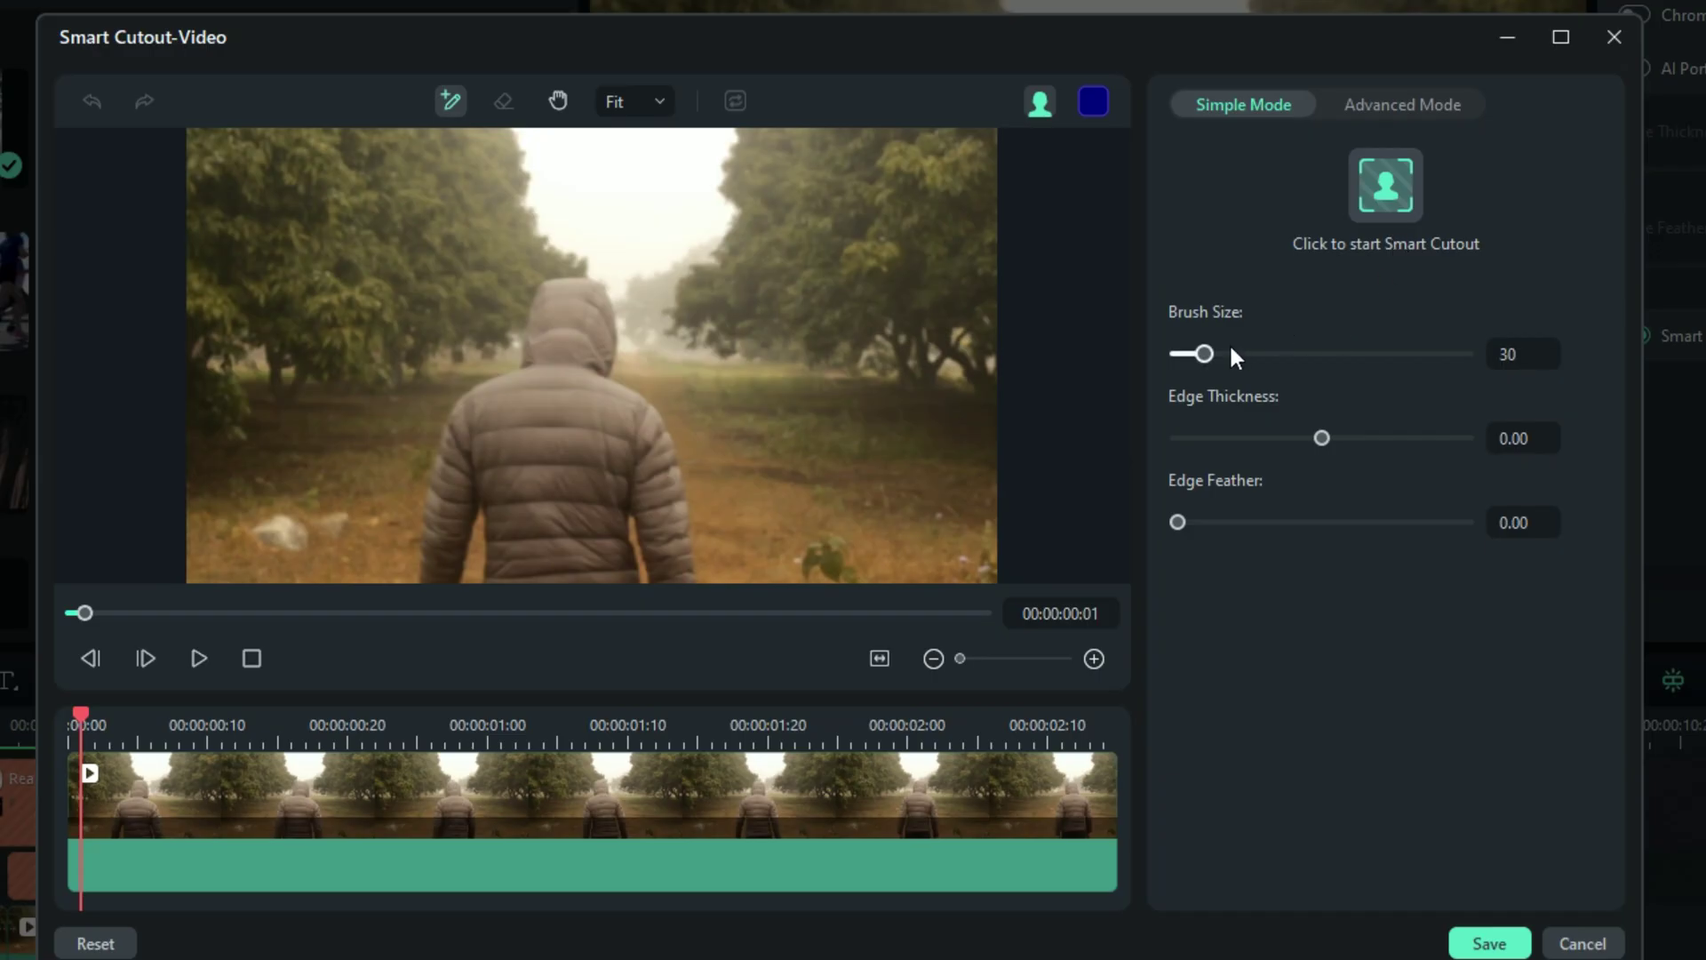
Set the Smart Brush to size 22, paint the walker, and track the cutout across the clip
left_click_drag(1103, 343, 1084, 350)
left_click_drag(1202, 357, 1197, 354)
left_click_drag(571, 334, 571, 498)
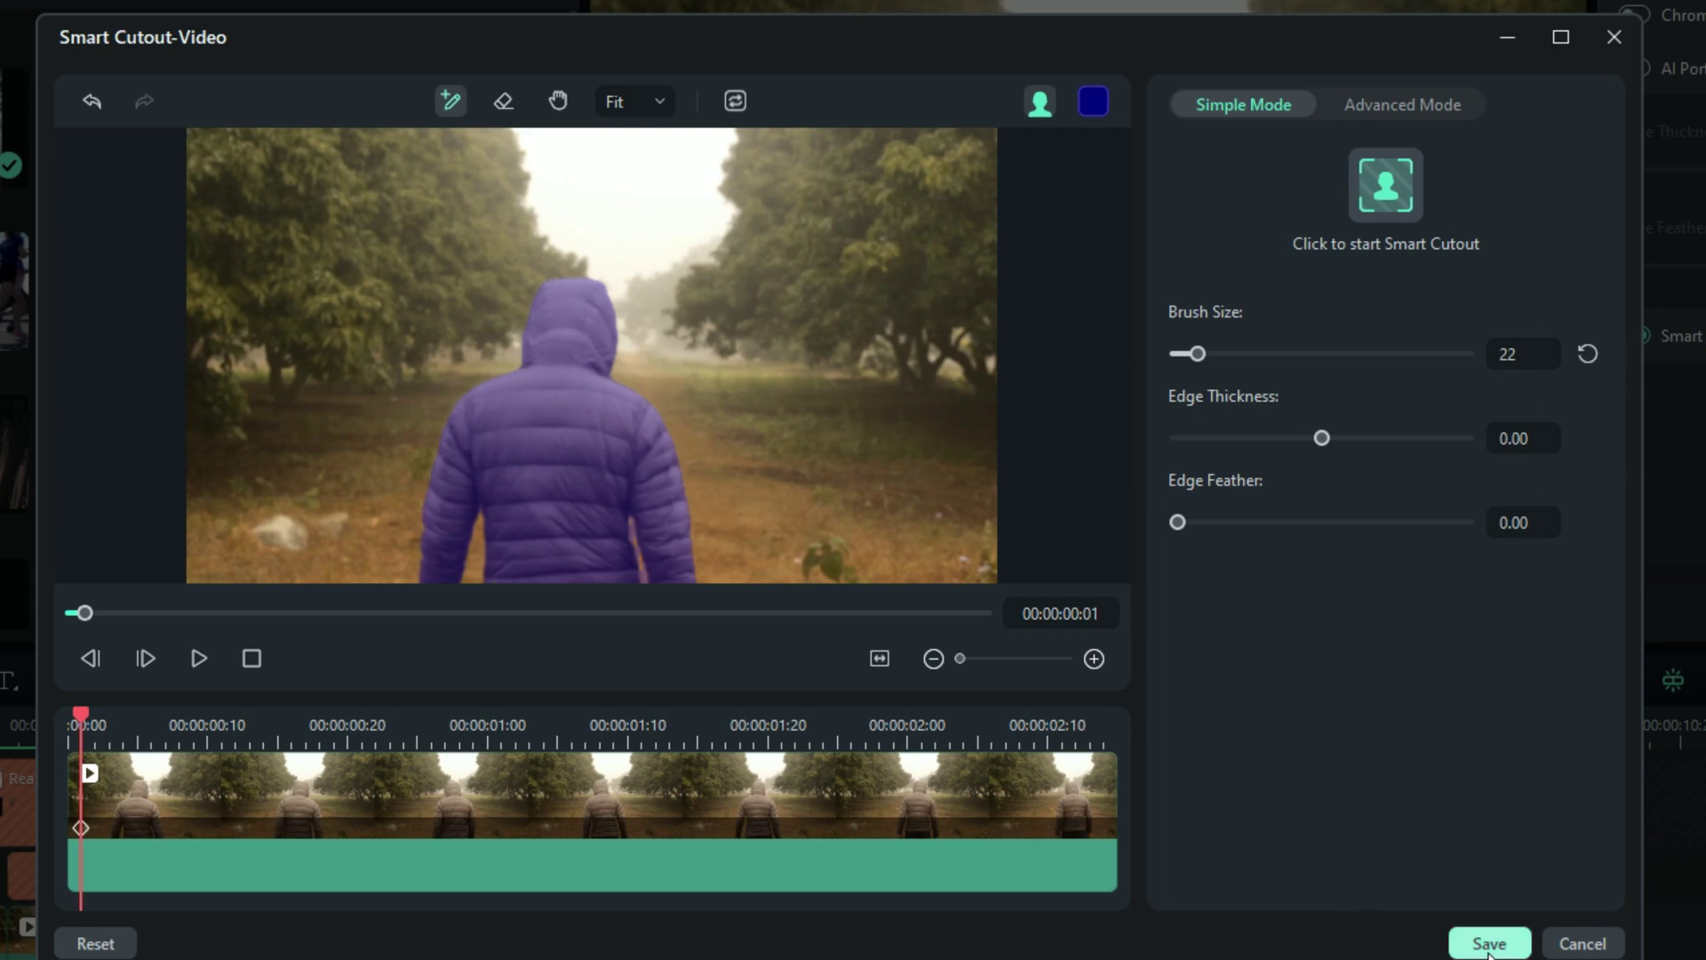
left_click(1409, 190)
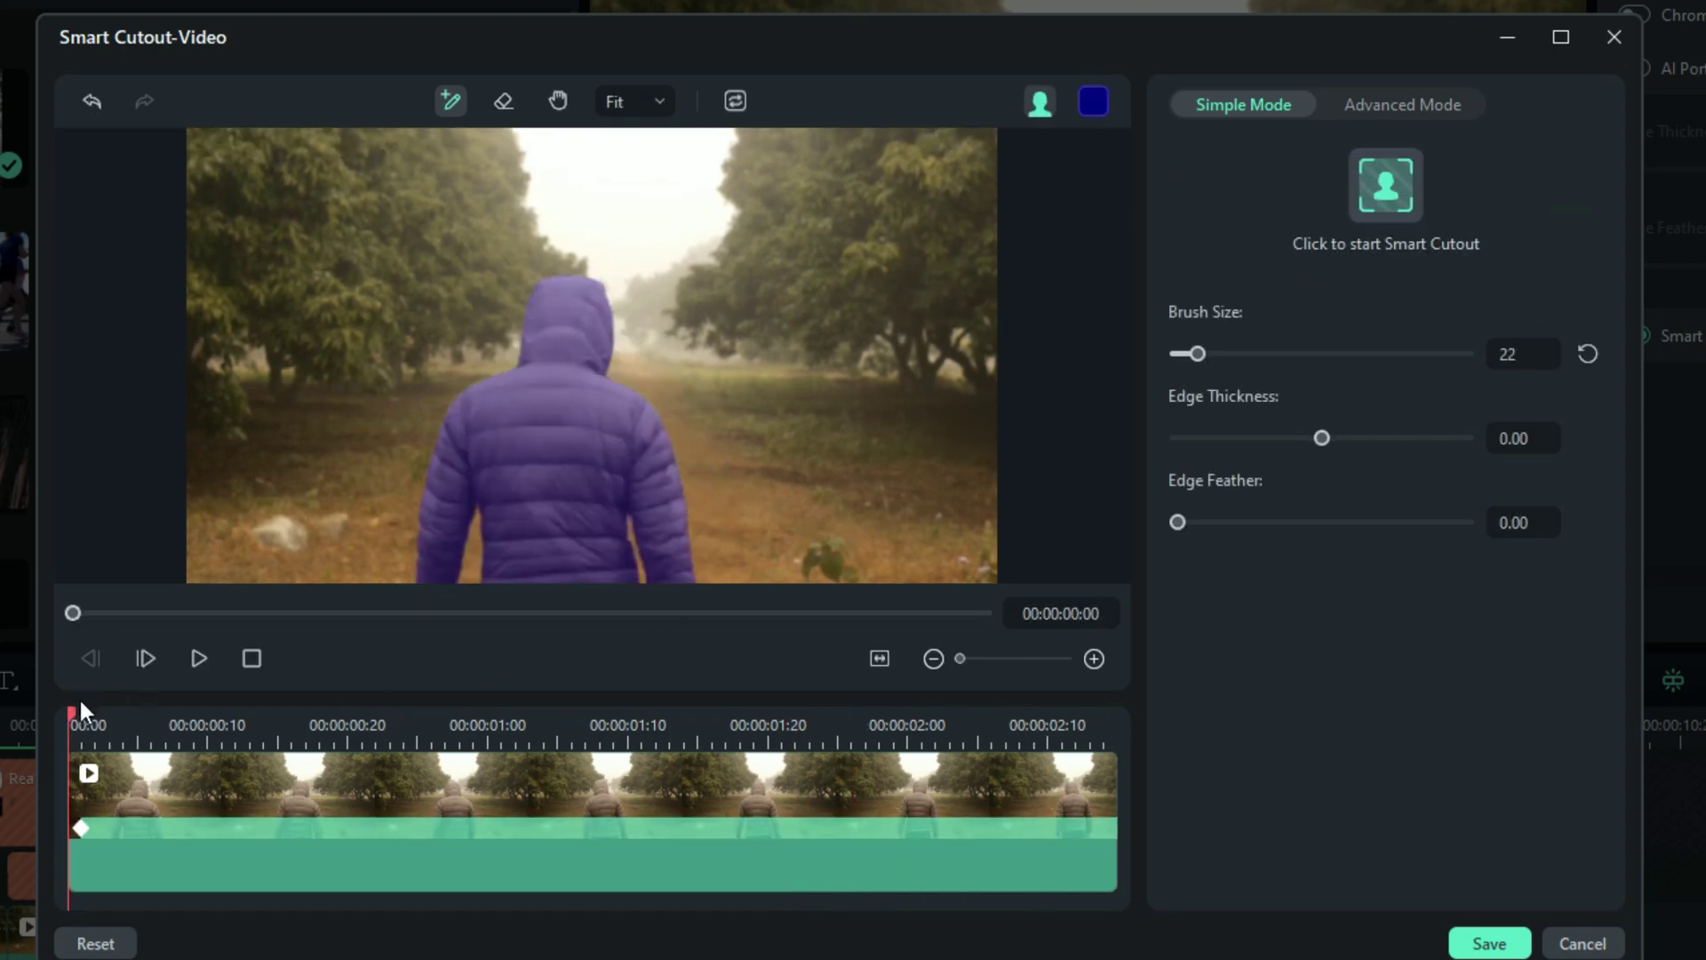
left_click_drag(71, 713, 1029, 744)
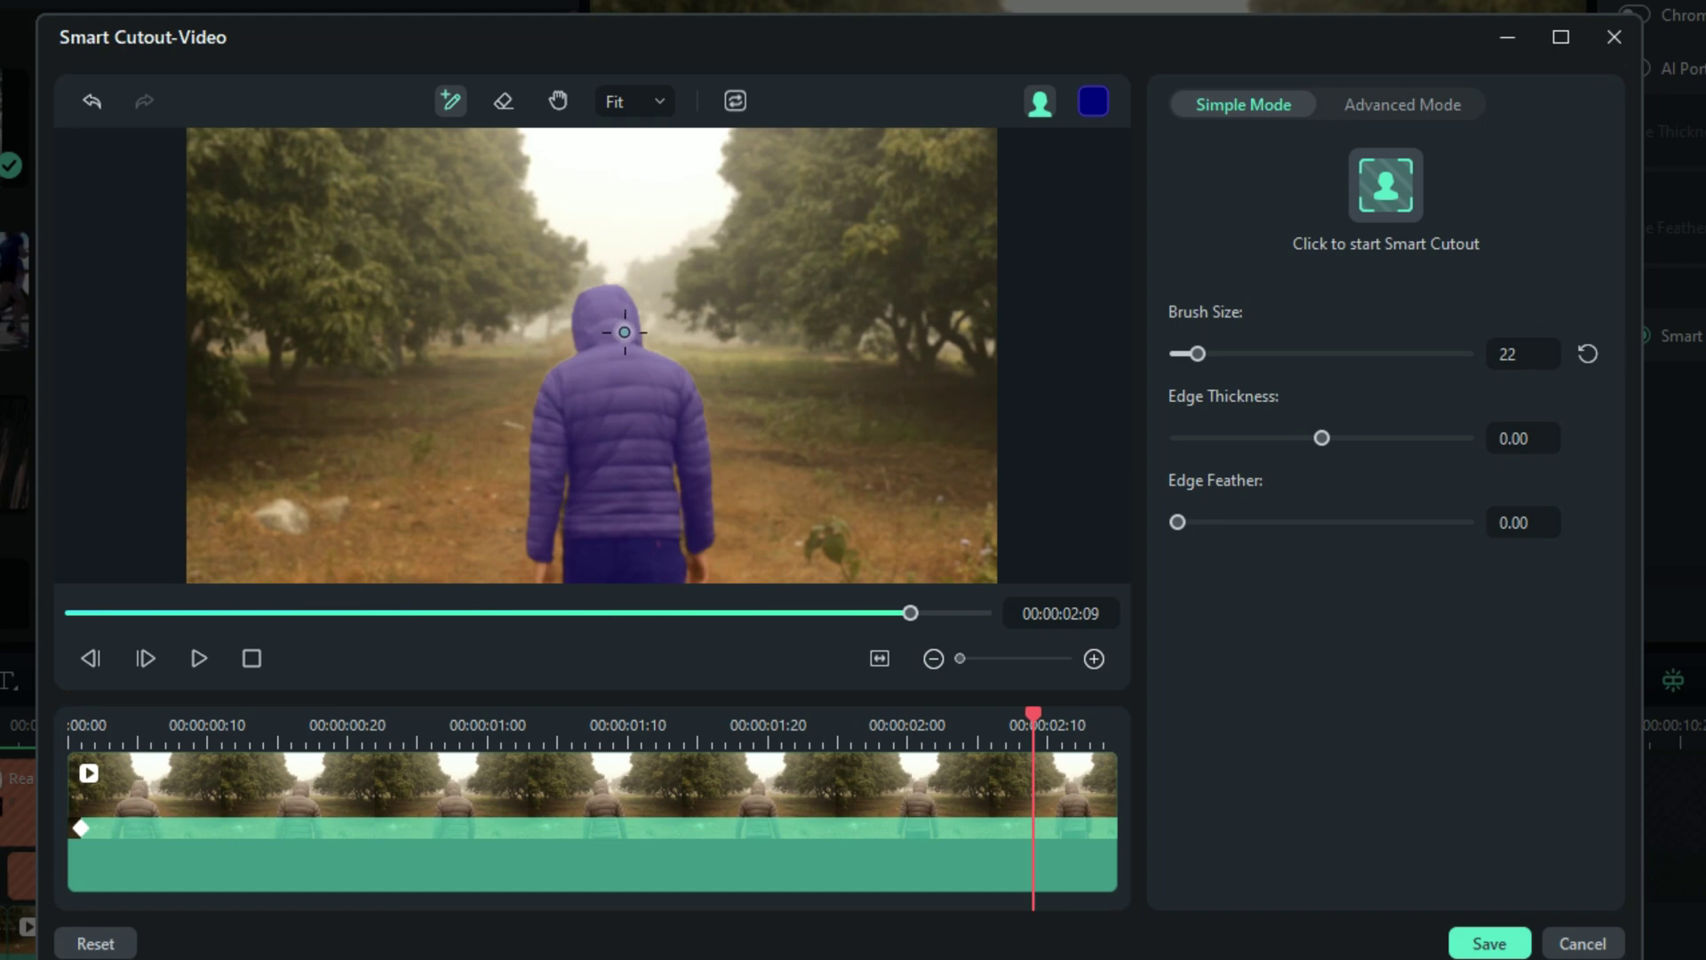
Zoom and pan the Smart Cutout preview onto the walking man's hands
key("h")
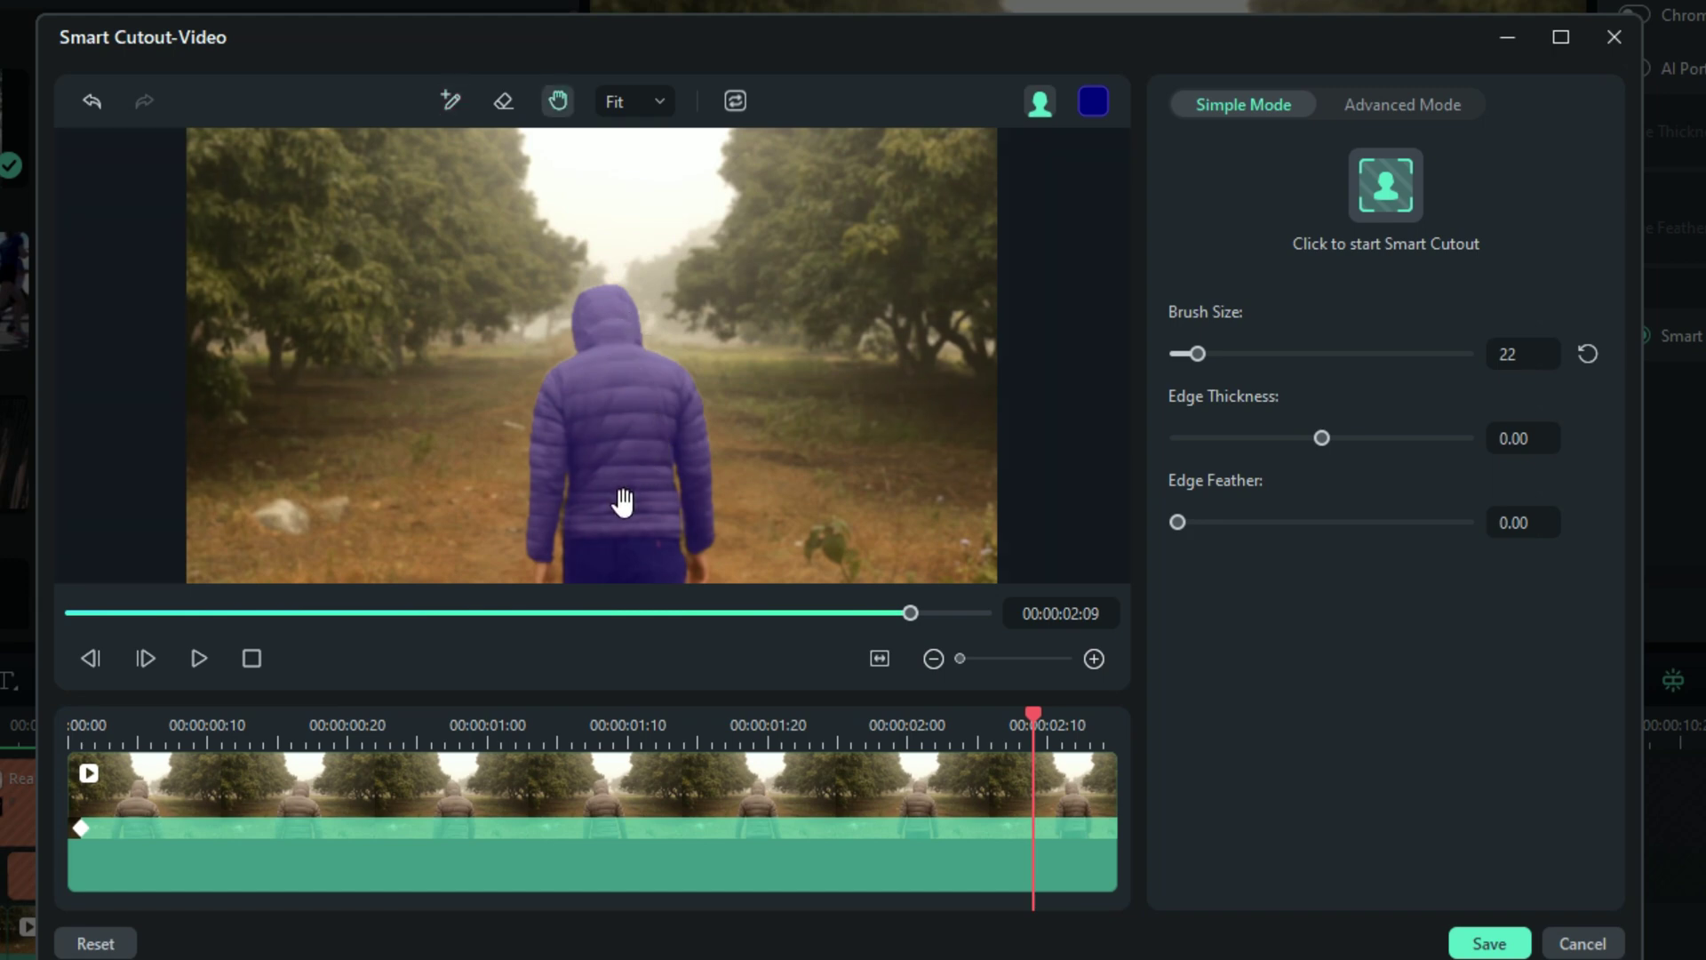
left_click(620, 498)
left_click(628, 475)
scroll(637, 488, "up", 2)
left_click_drag(648, 488, 633, 193)
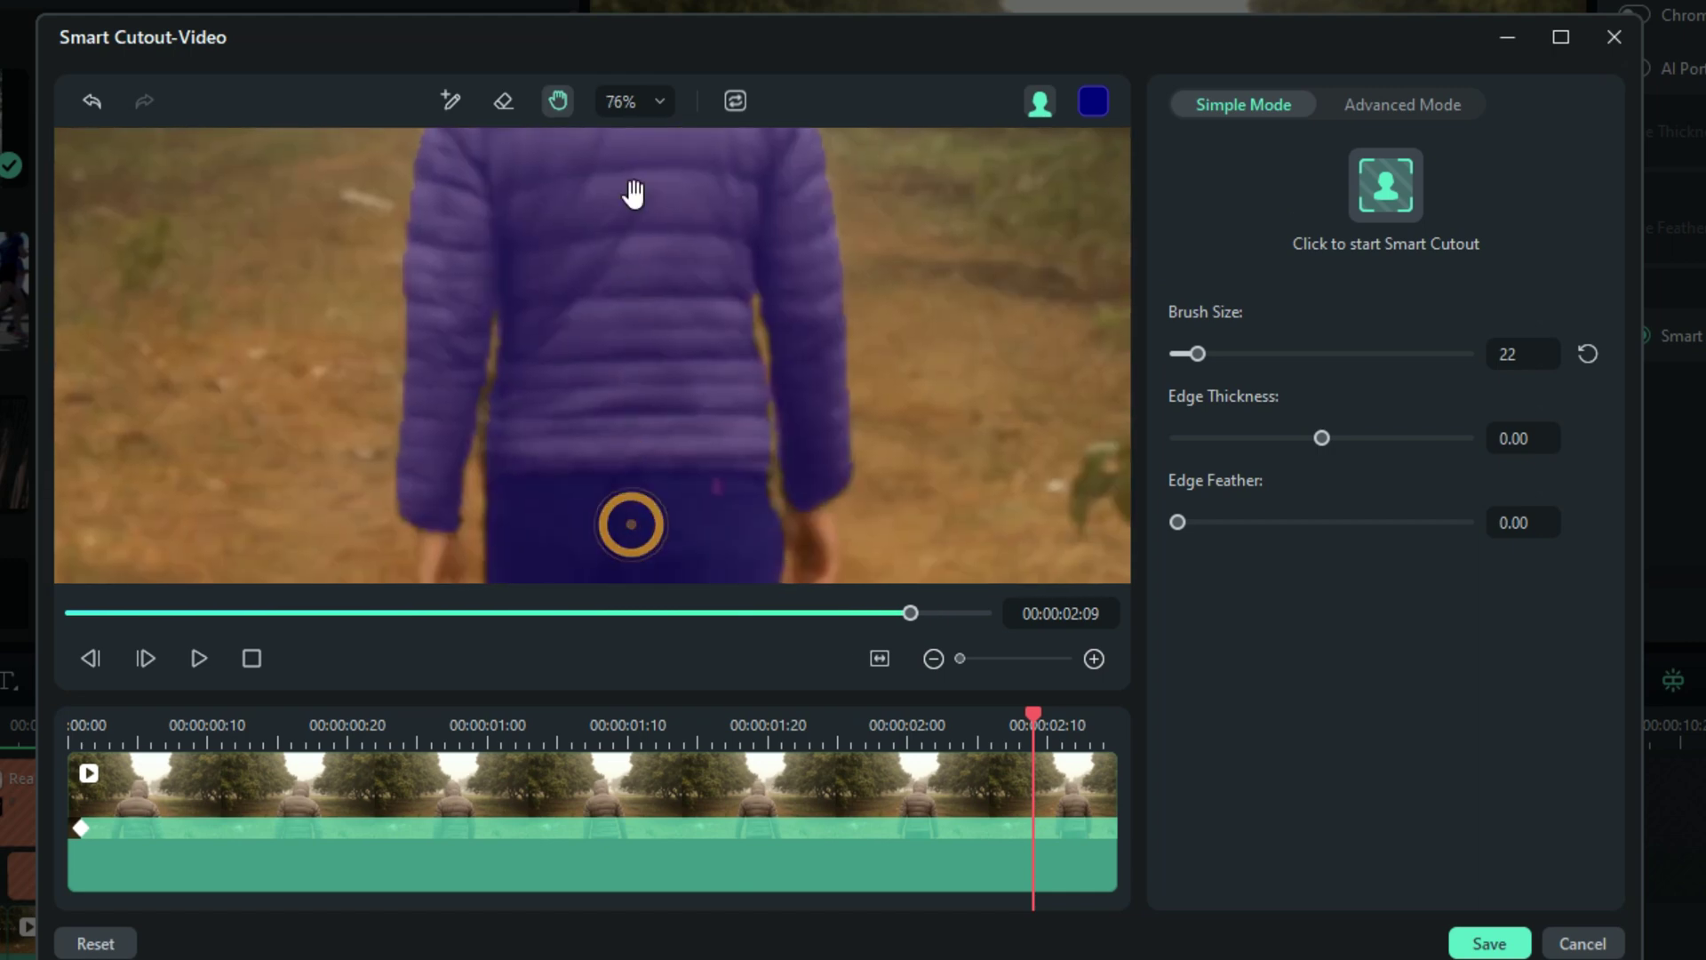
left_click_drag(655, 446, 670, 369)
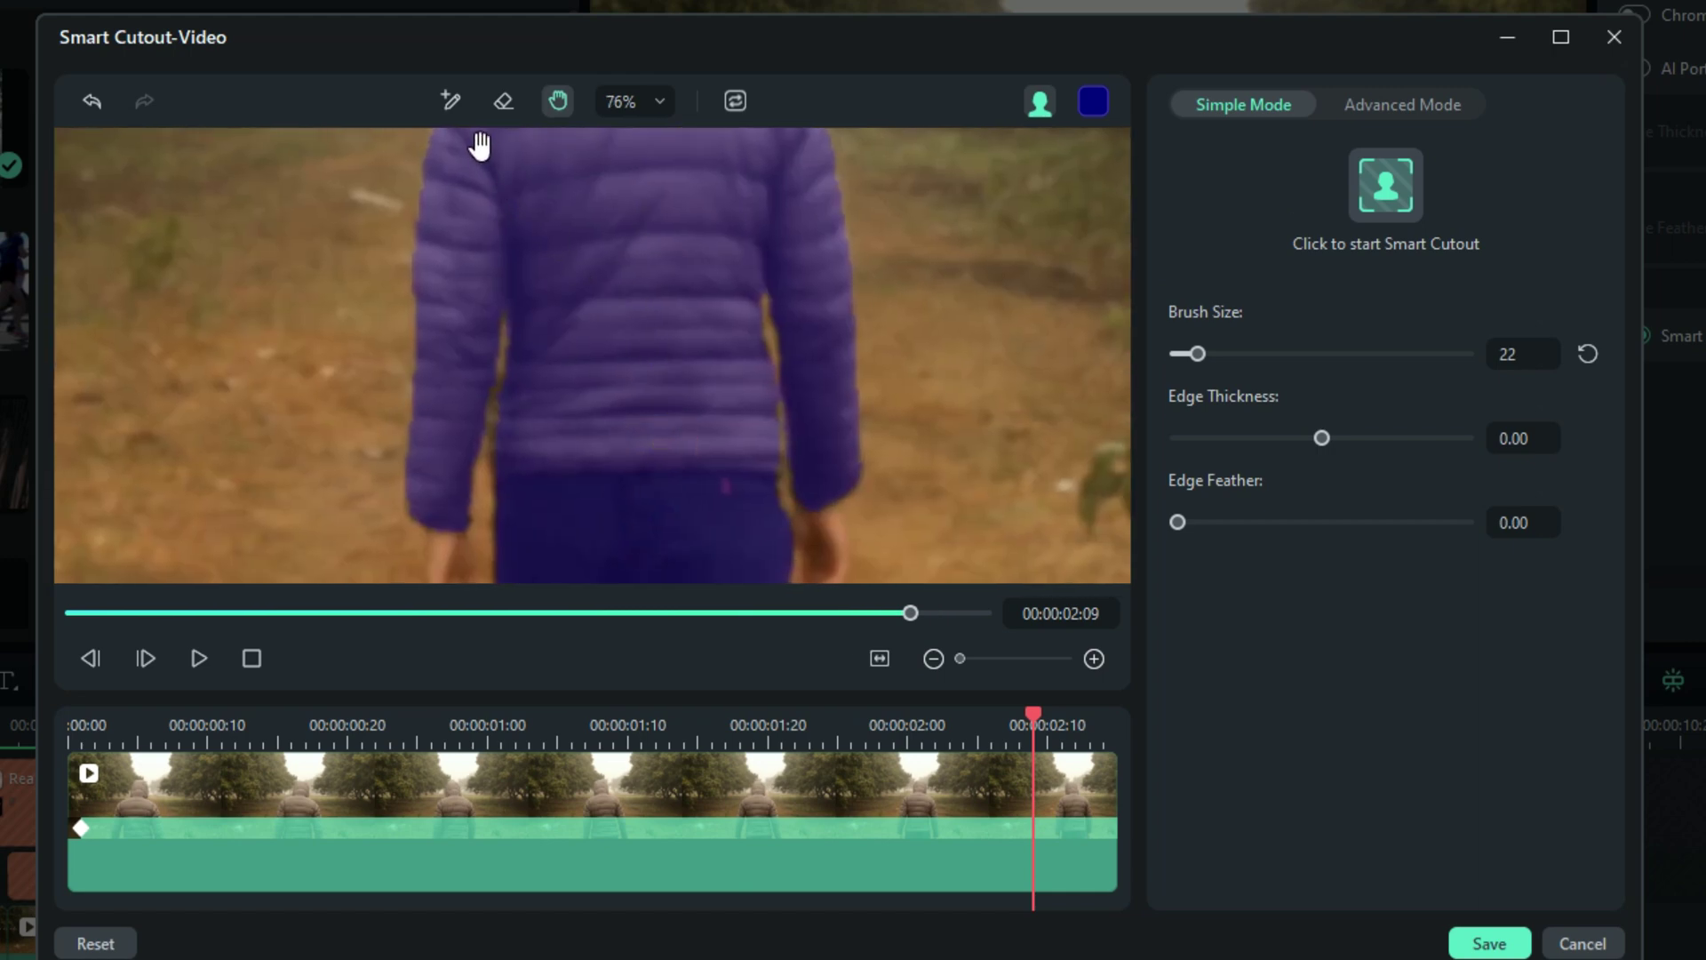
Reduce the brush size to 2 and paint both hands into the cutout selection
left_click(450, 102)
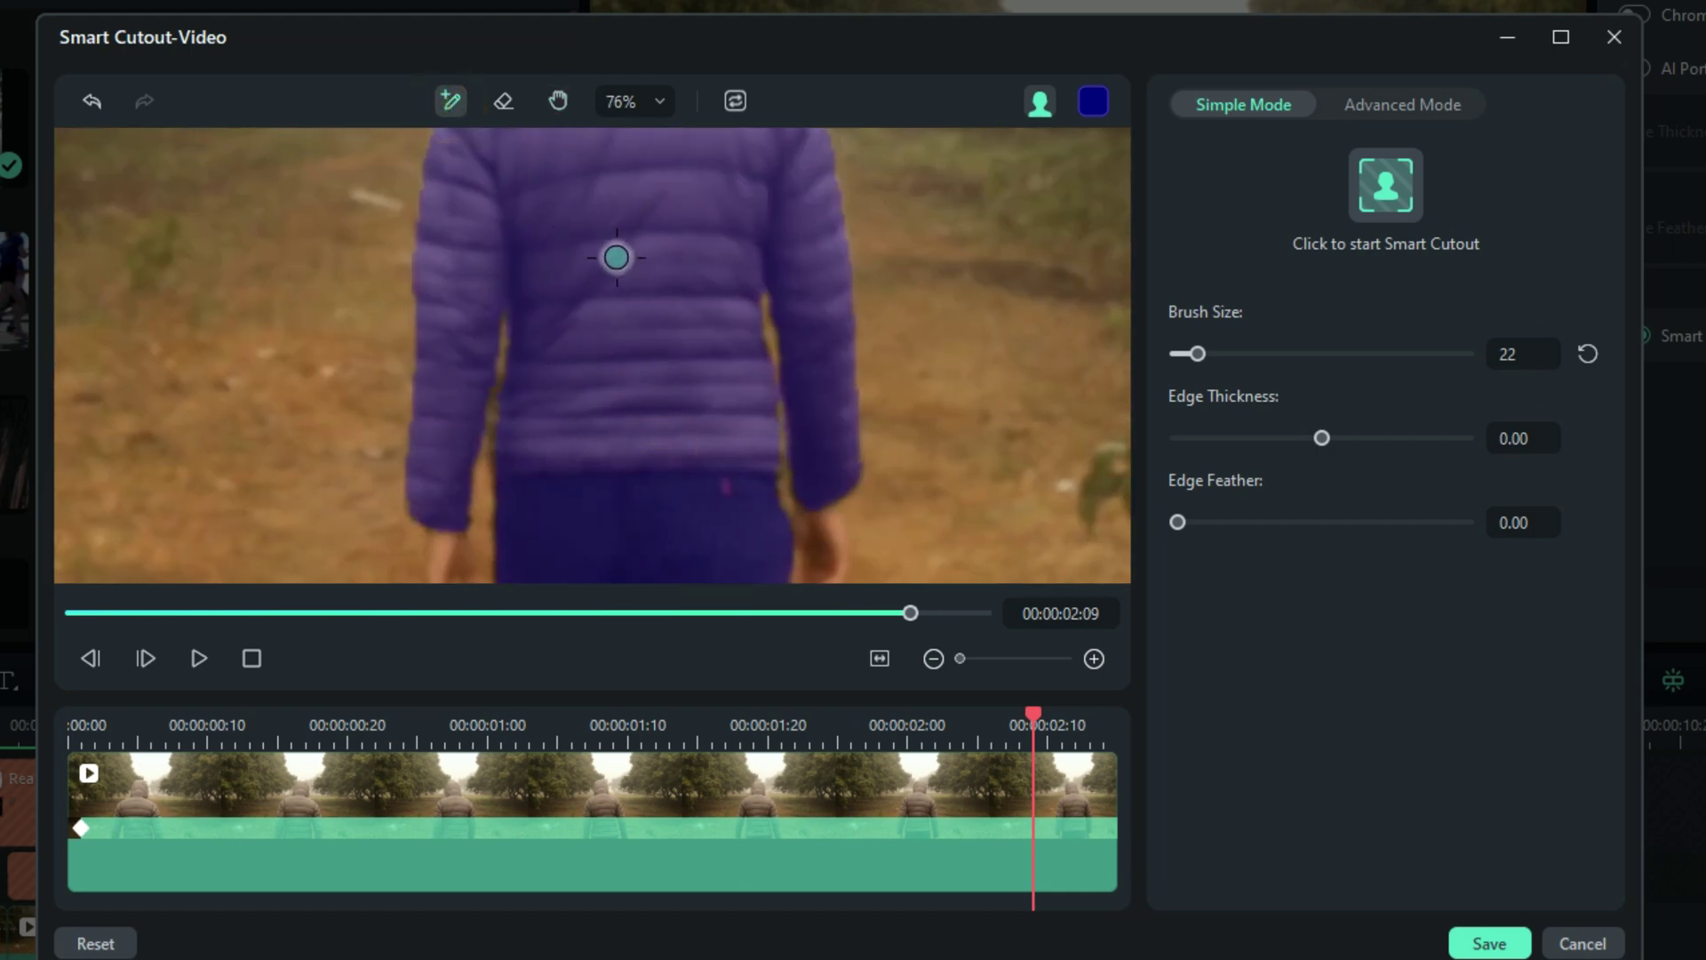
left_click_drag(1196, 352, 1175, 353)
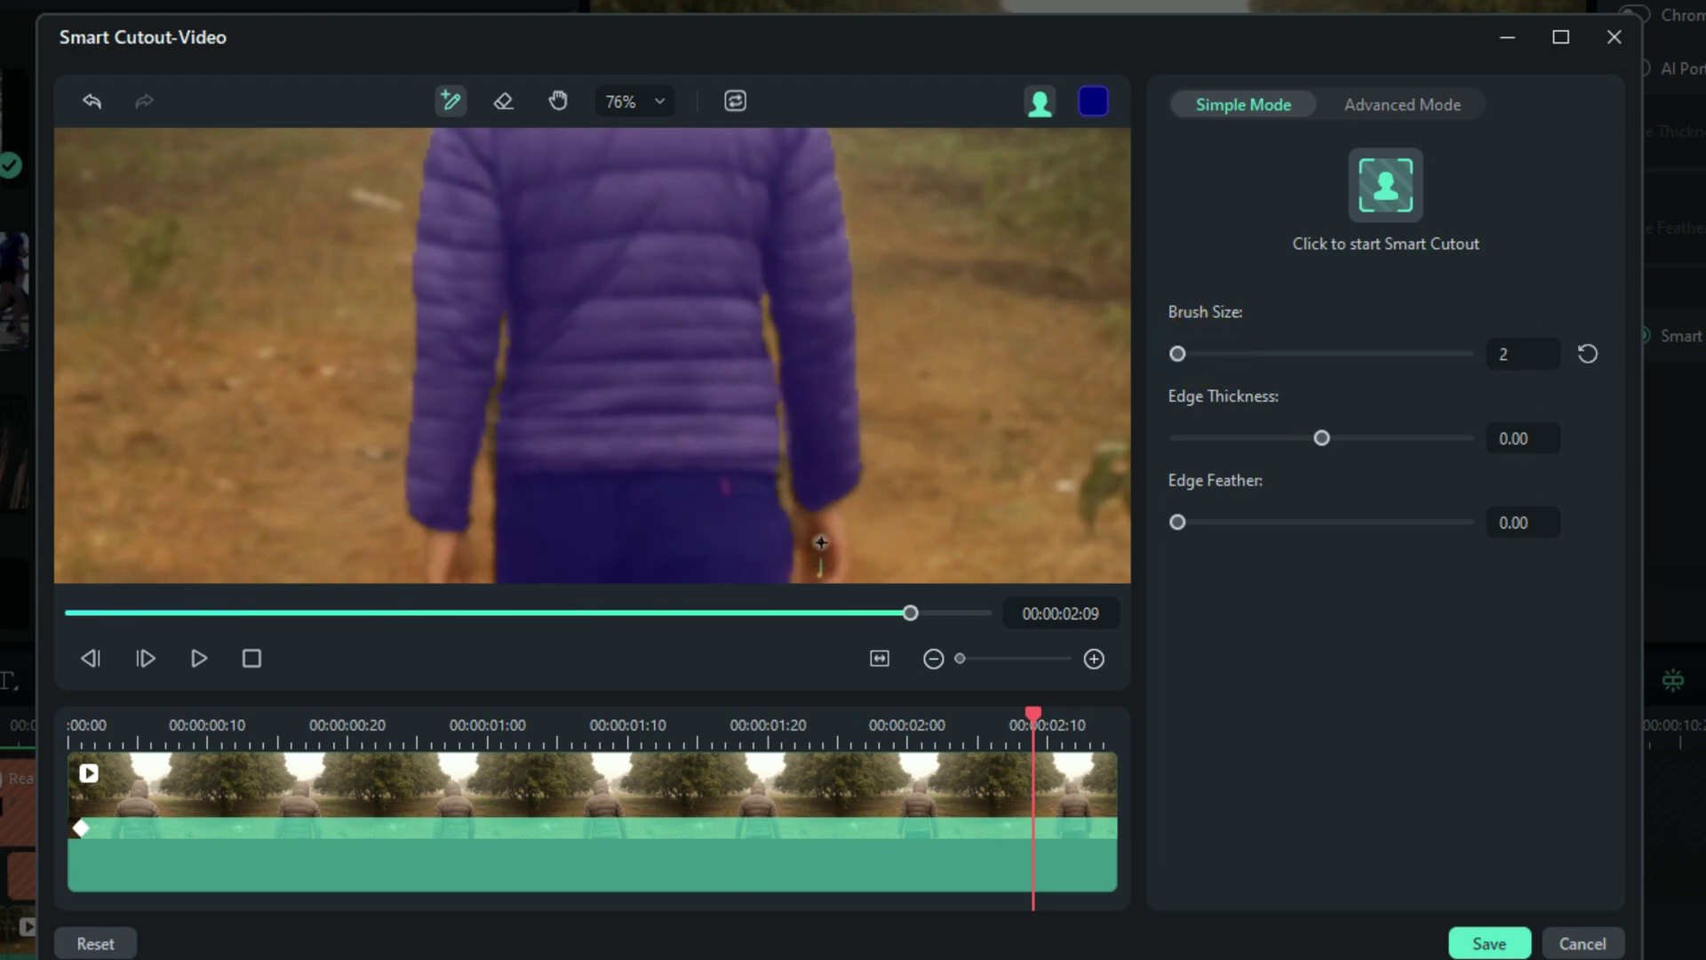
left_click(815, 575)
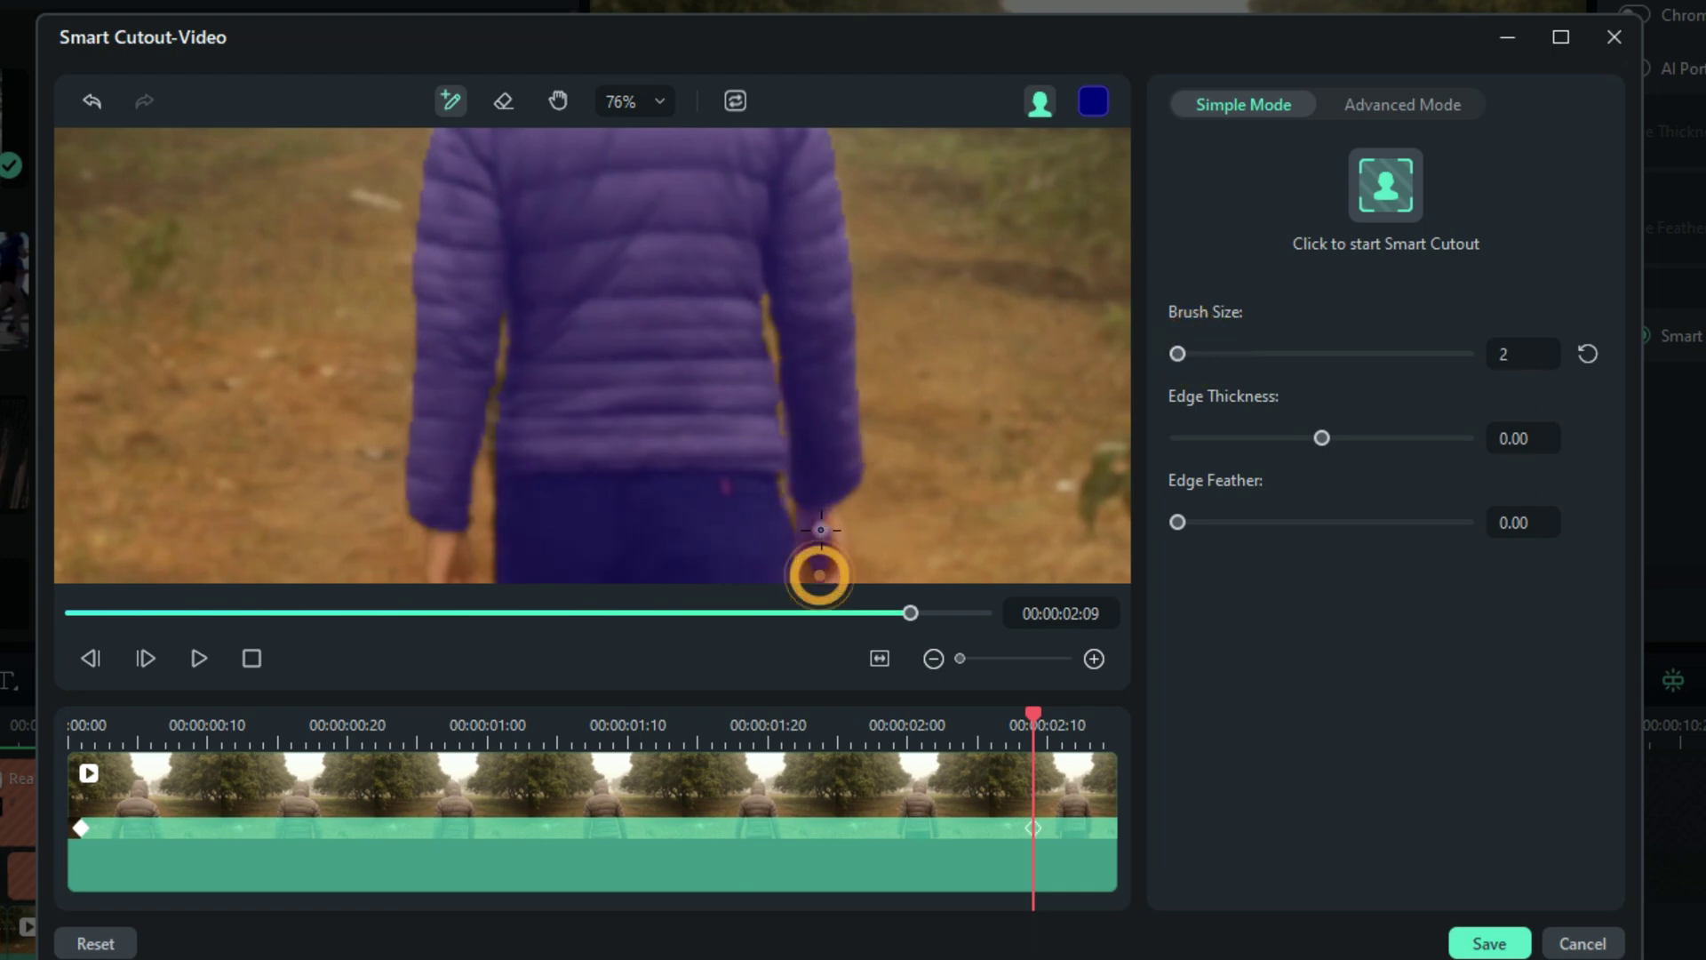
left_click(441, 563)
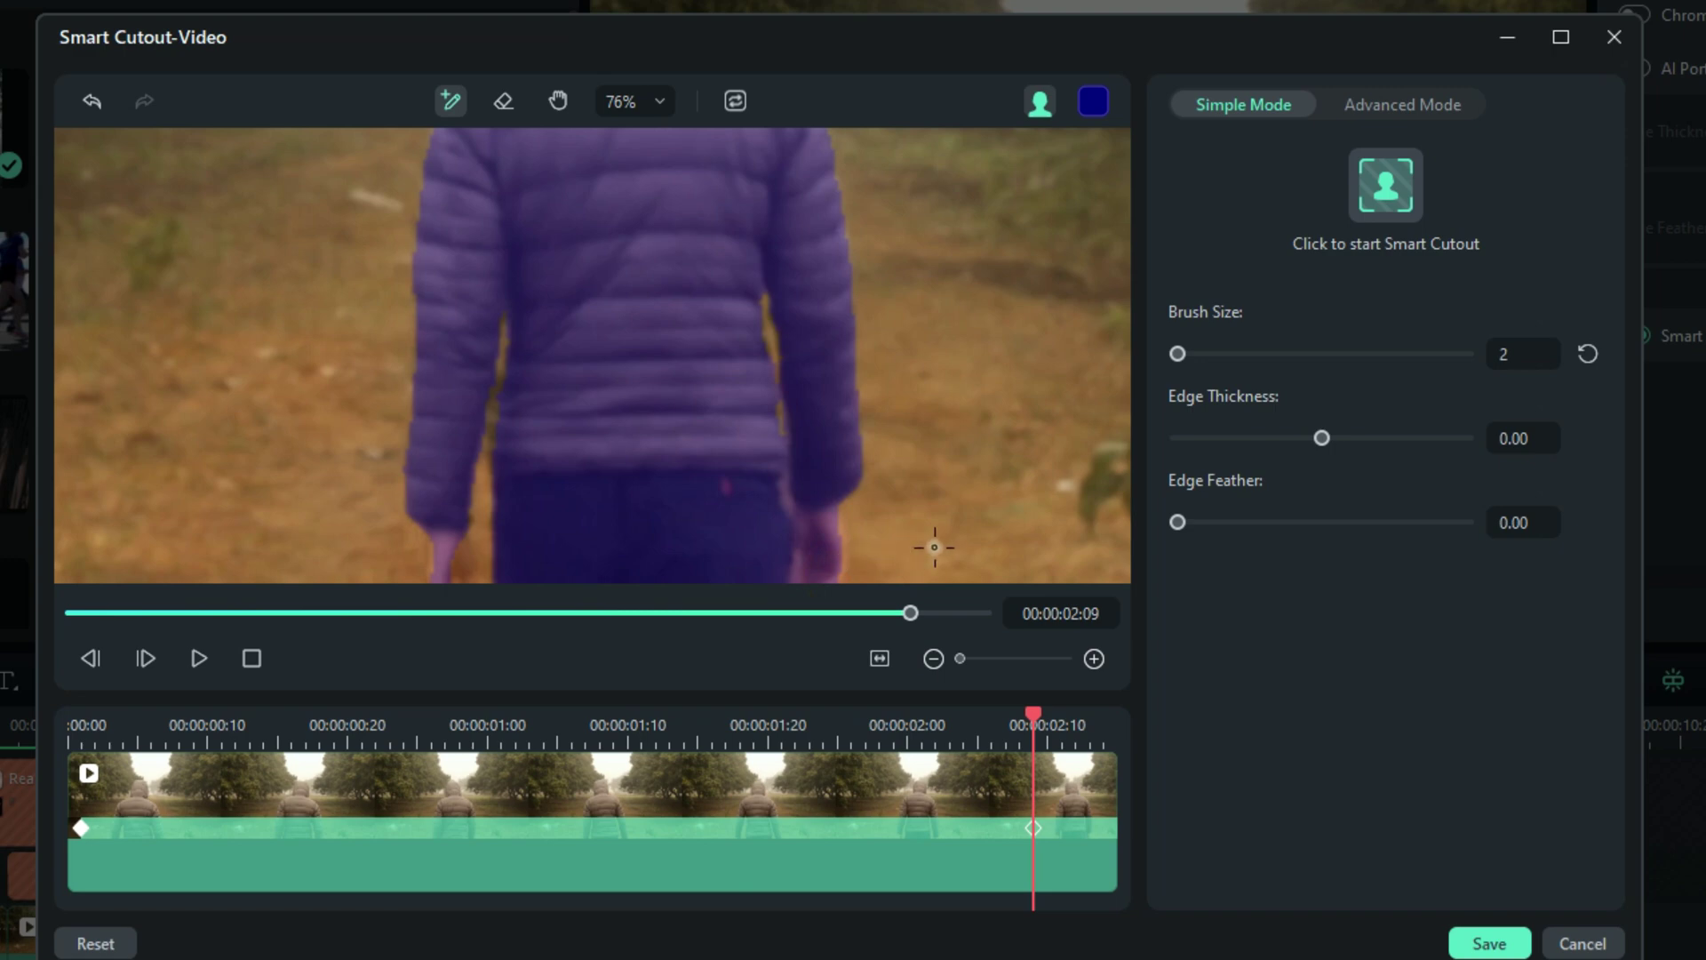
left_click(461, 569)
Rerun Smart Cutout, save it, and scrub the isolated walker on black
left_click(1394, 183)
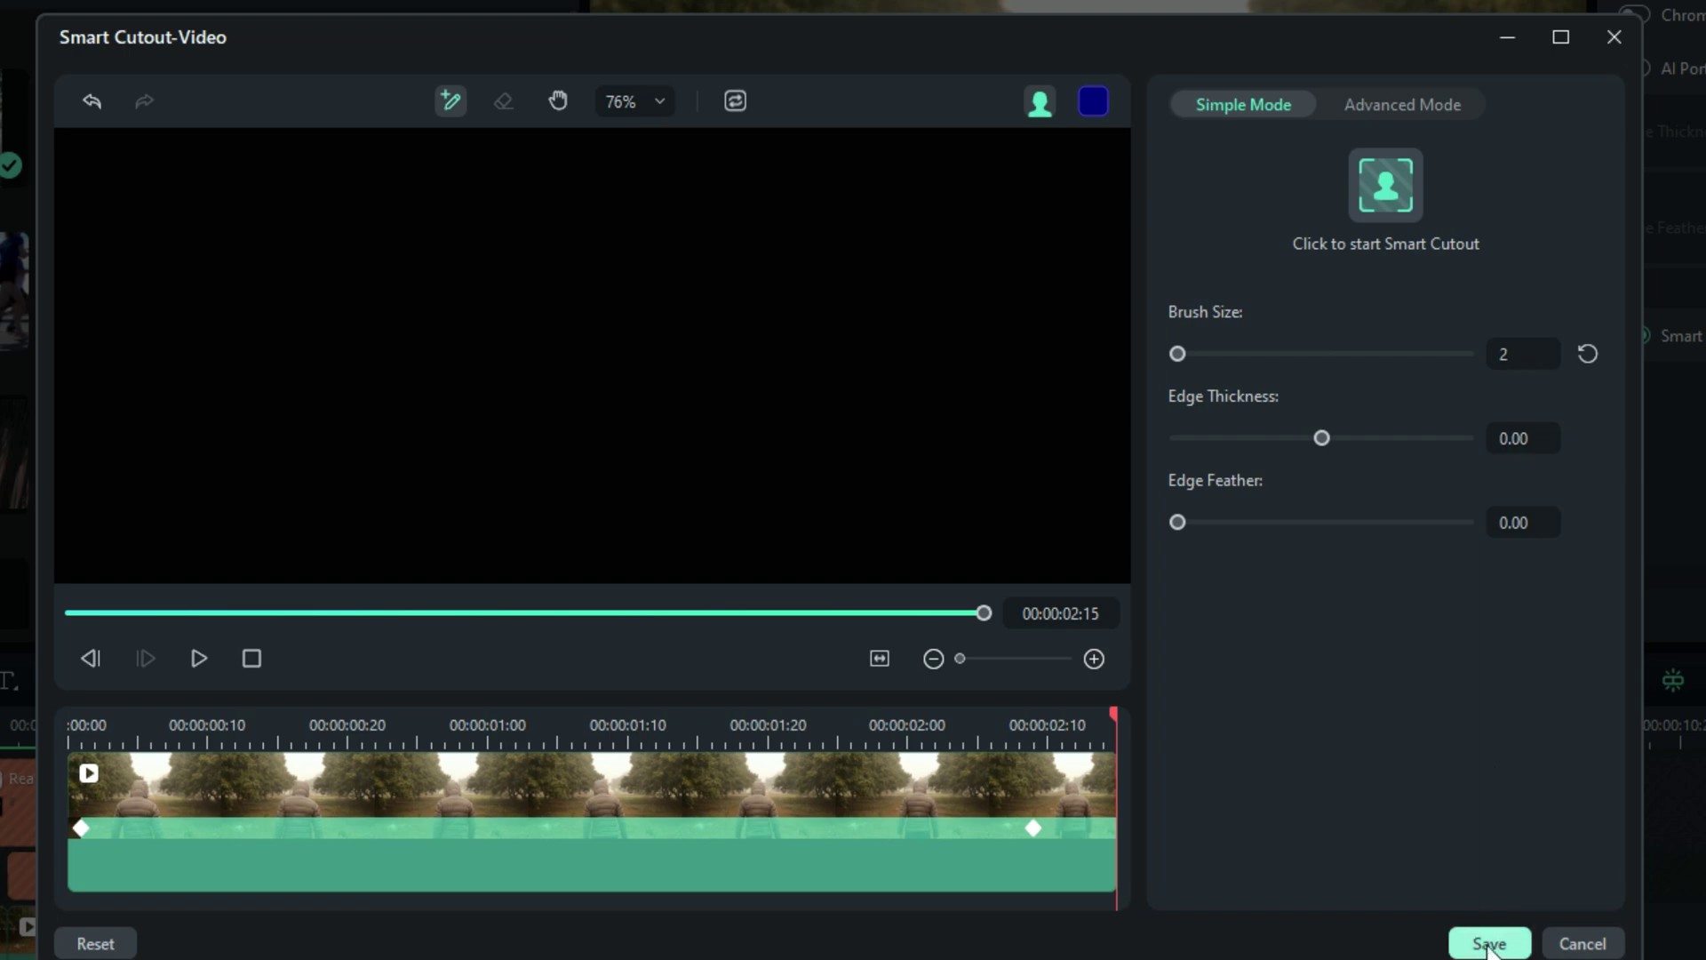
left_click(1490, 943)
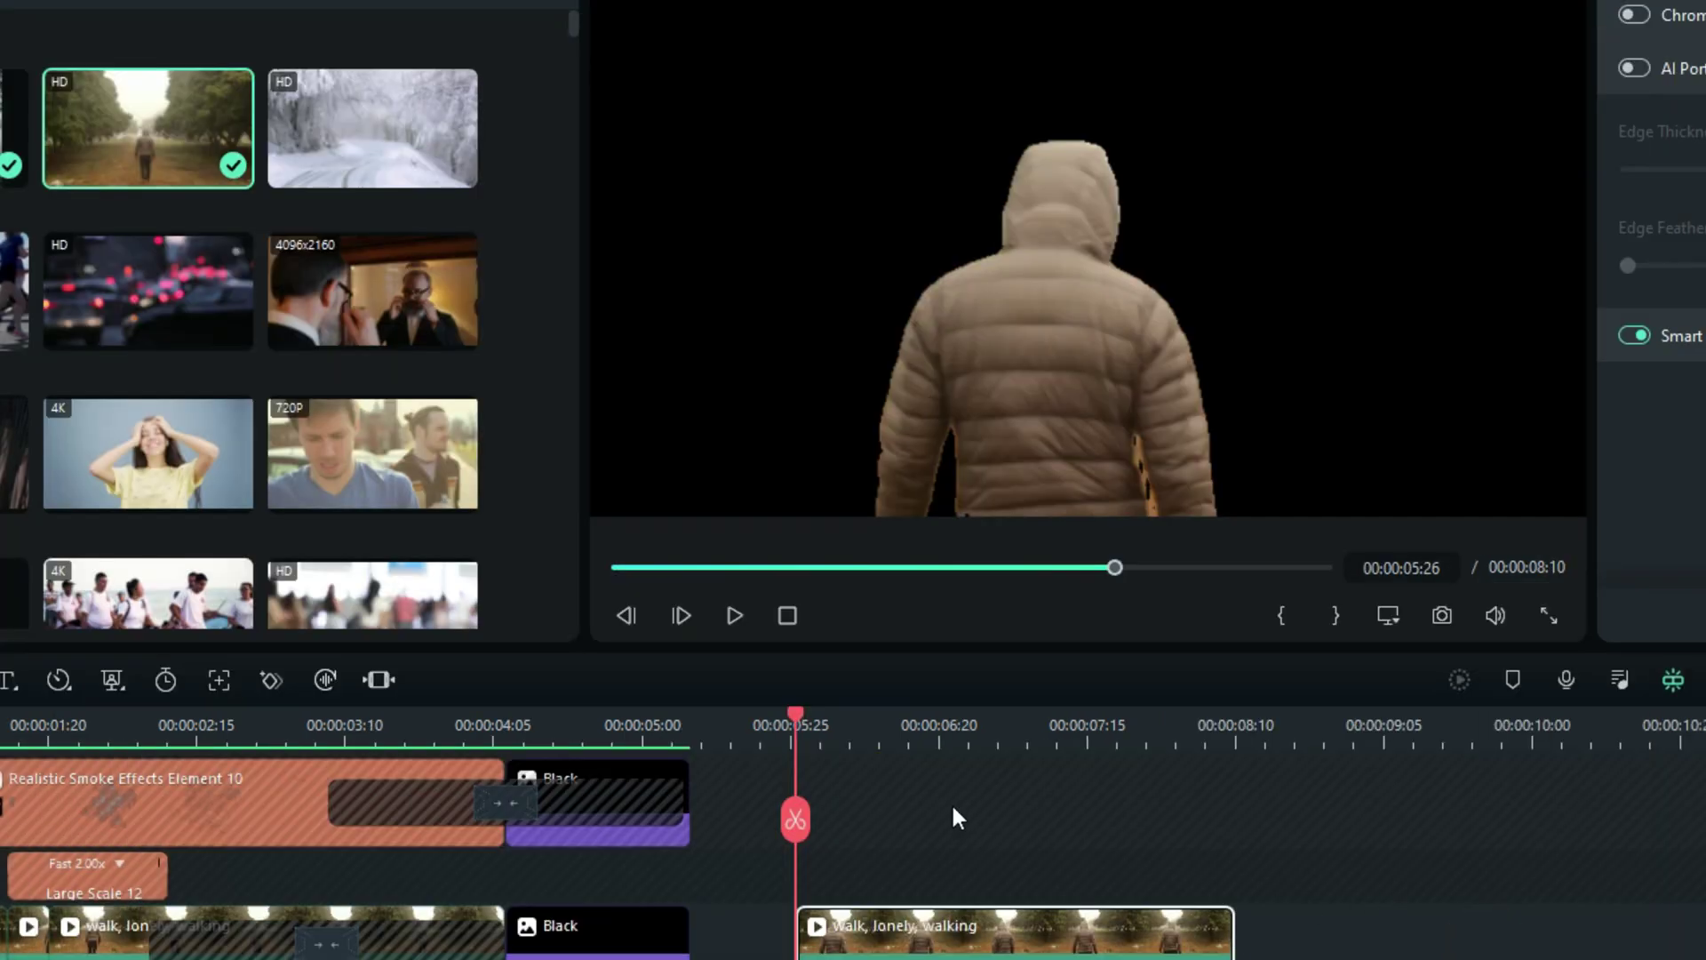
left_click_drag(798, 712, 800, 762)
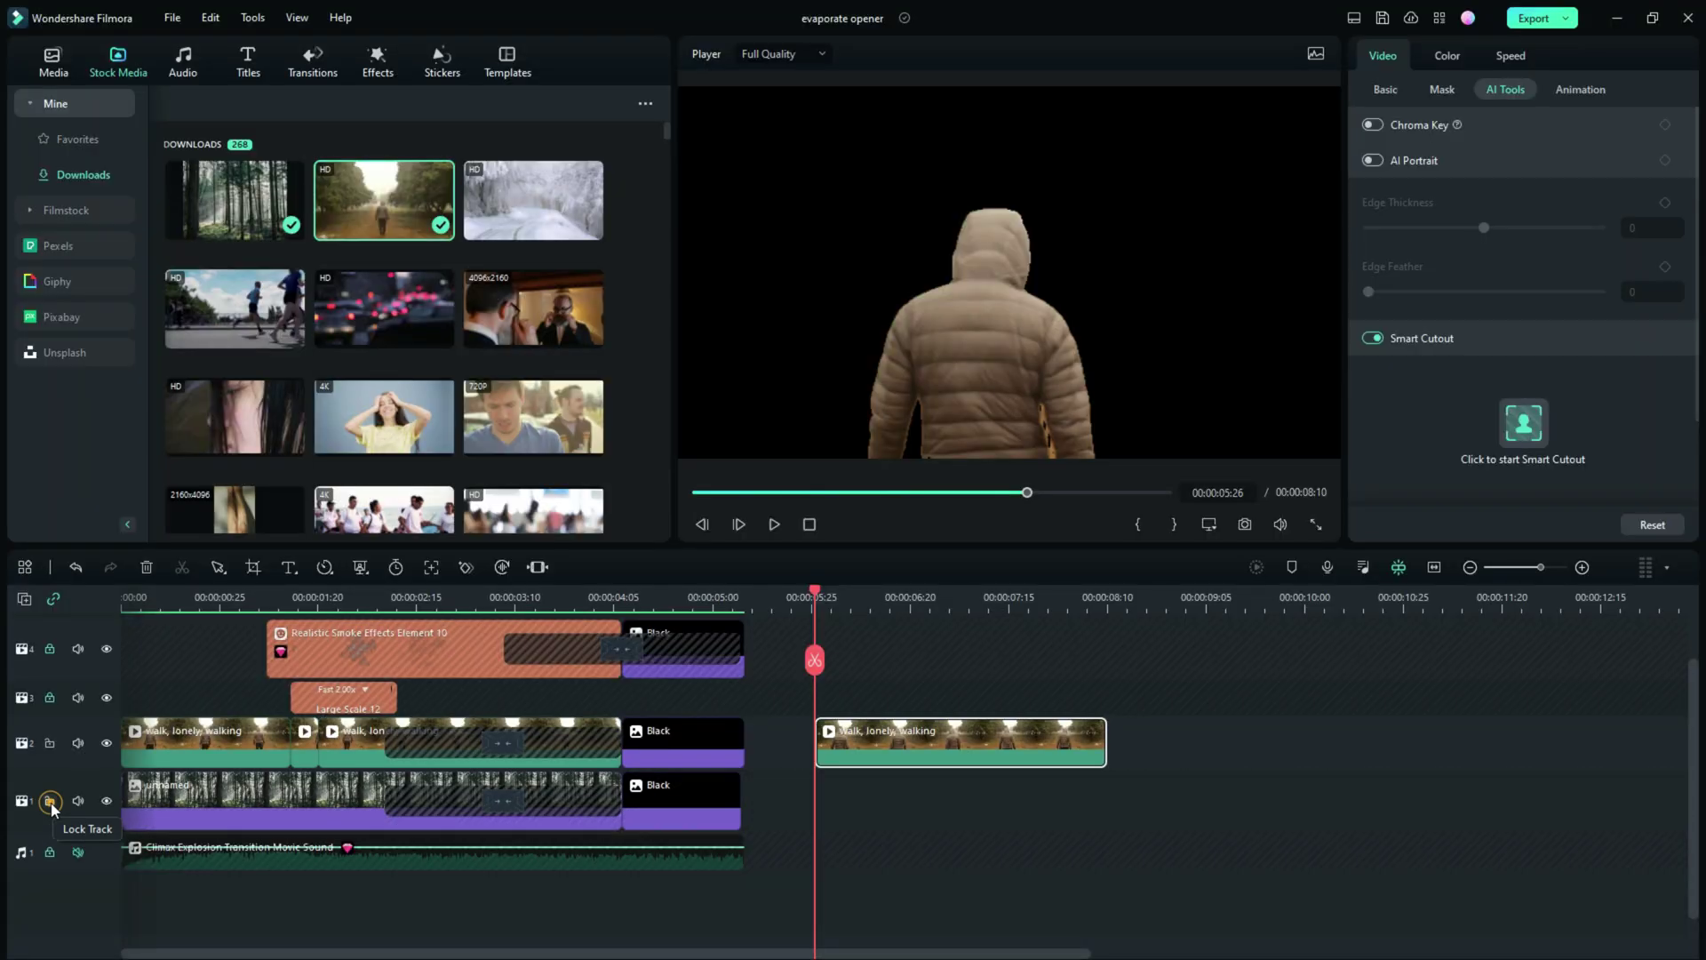
Place the Green Leaf Trees forest clip on track 1 under the walker and apply Crop to Fit
left_click(50, 801)
left_click_drag(235, 200, 832, 800)
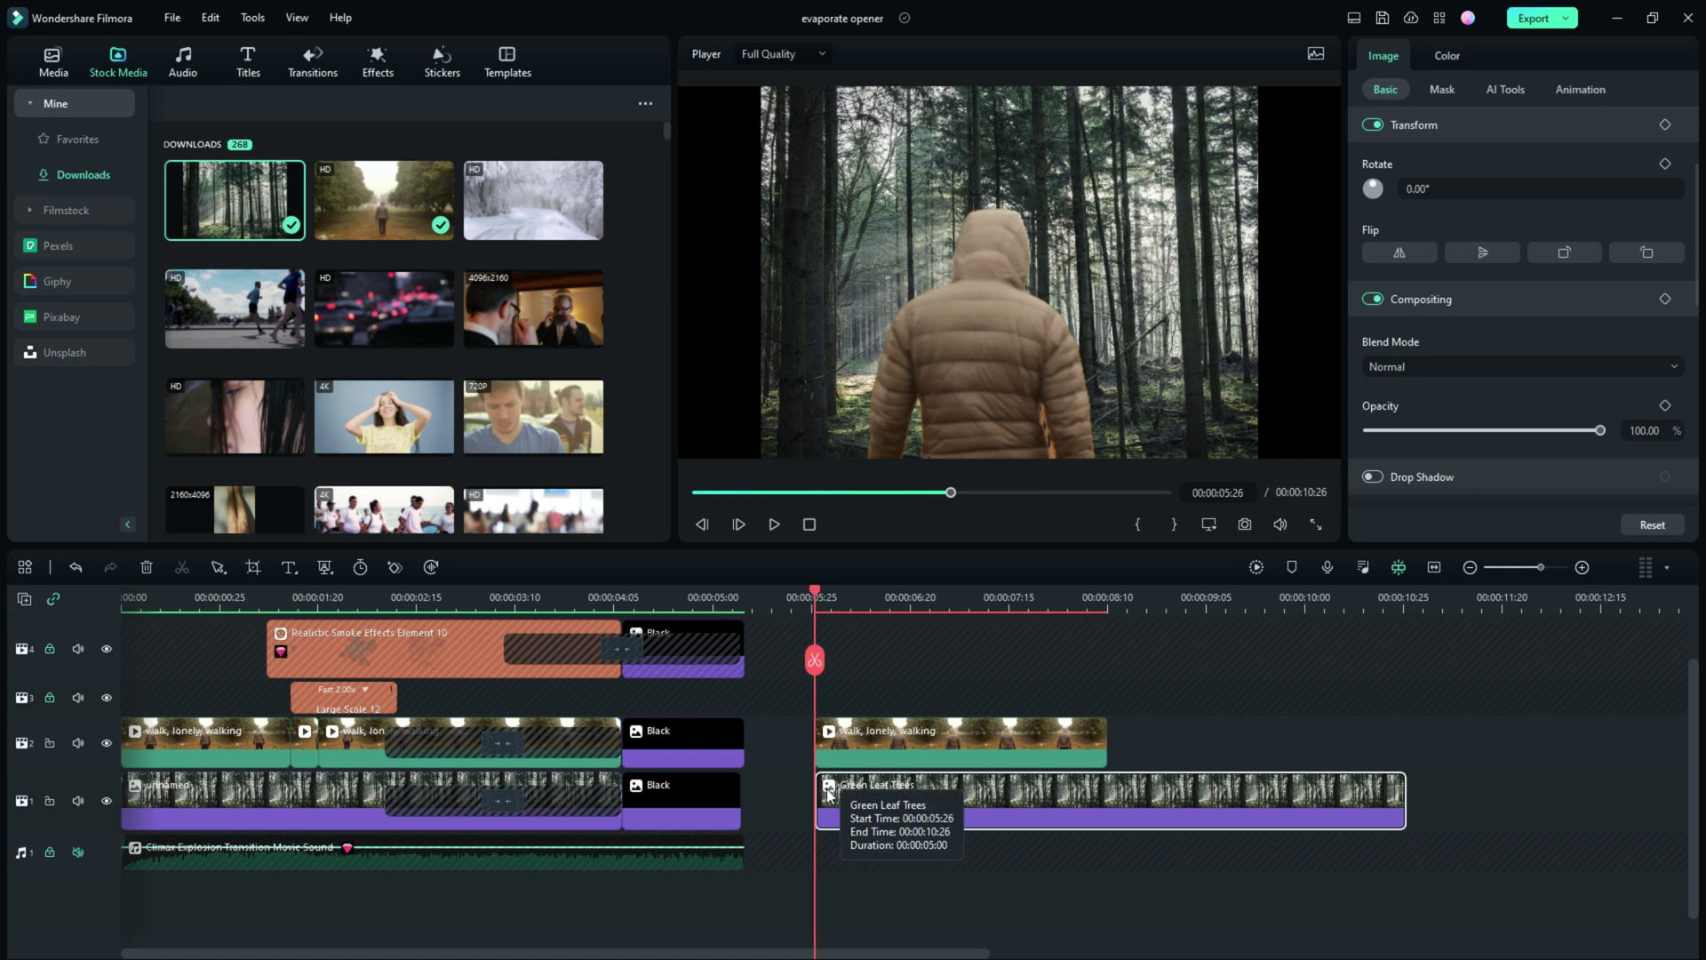
right_click(1074, 795)
left_click(1145, 455)
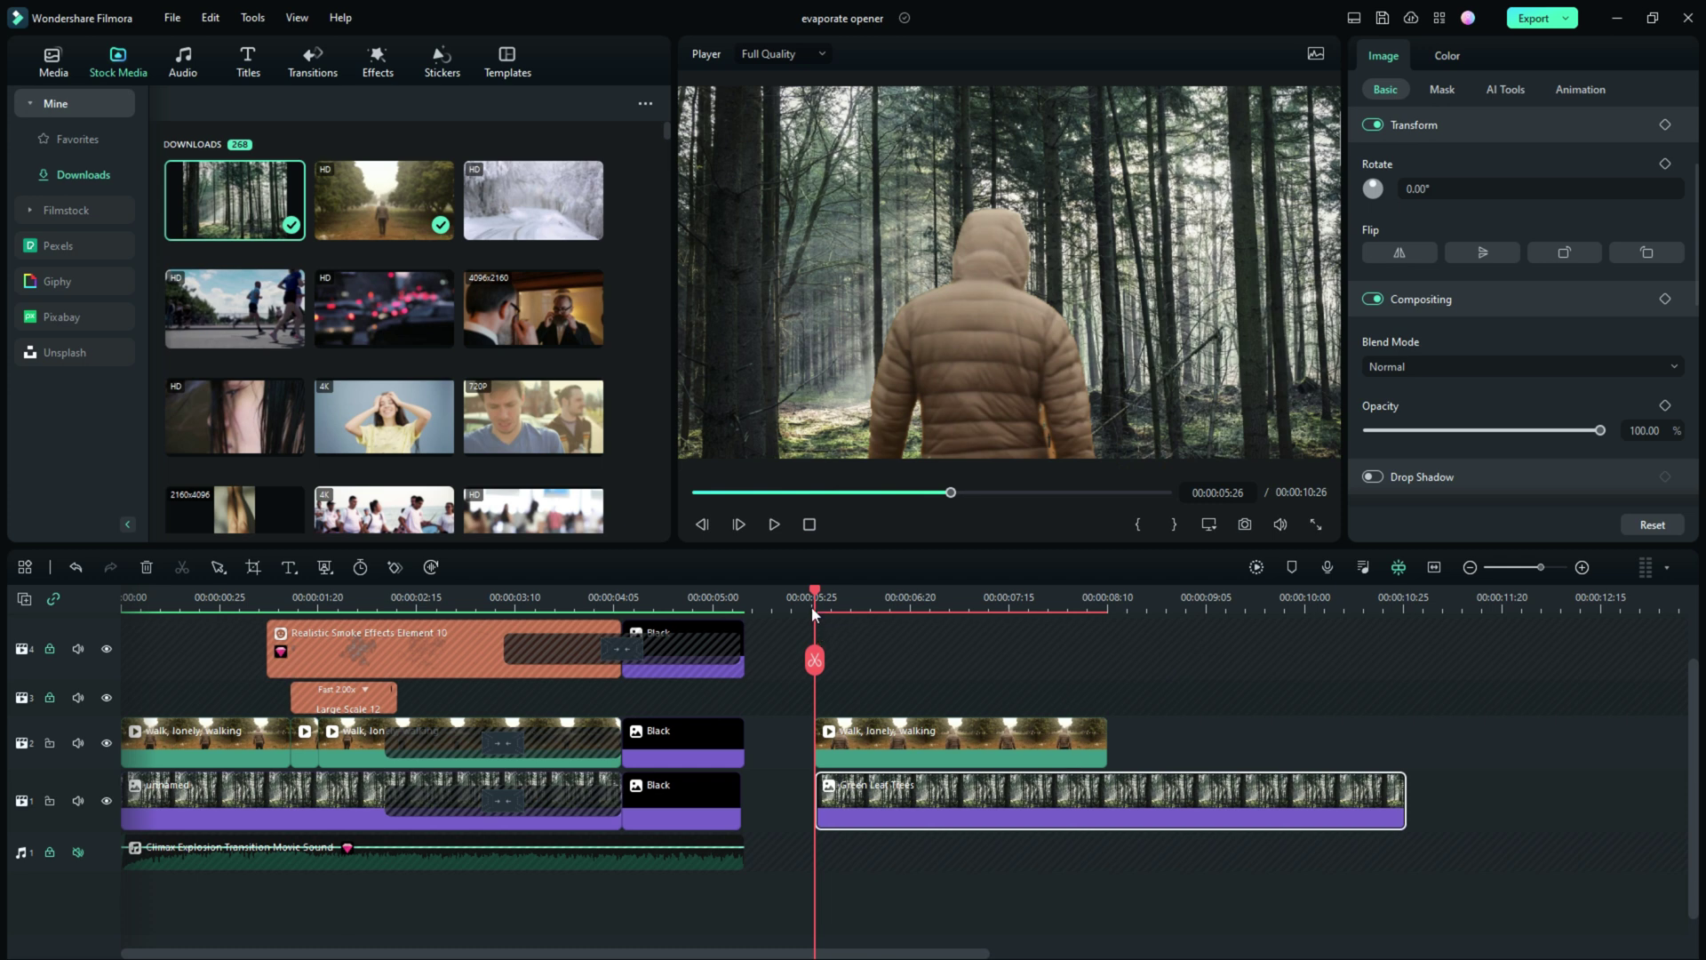
left_click_drag(816, 591, 985, 590)
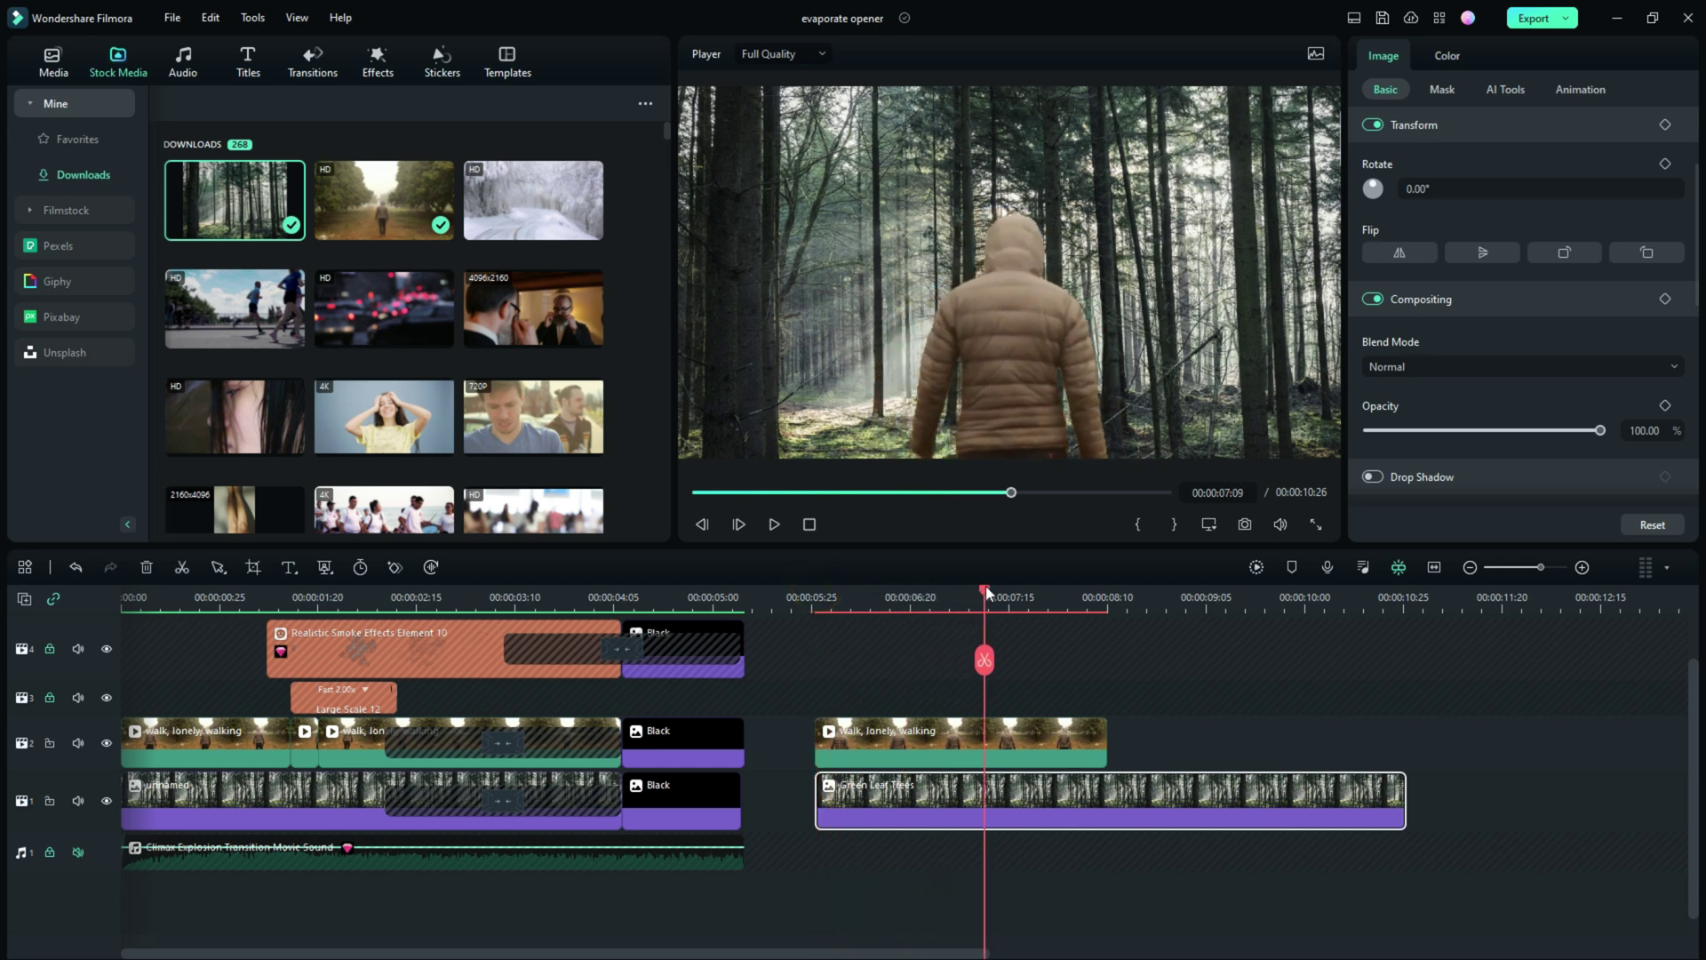
left_click(1022, 376)
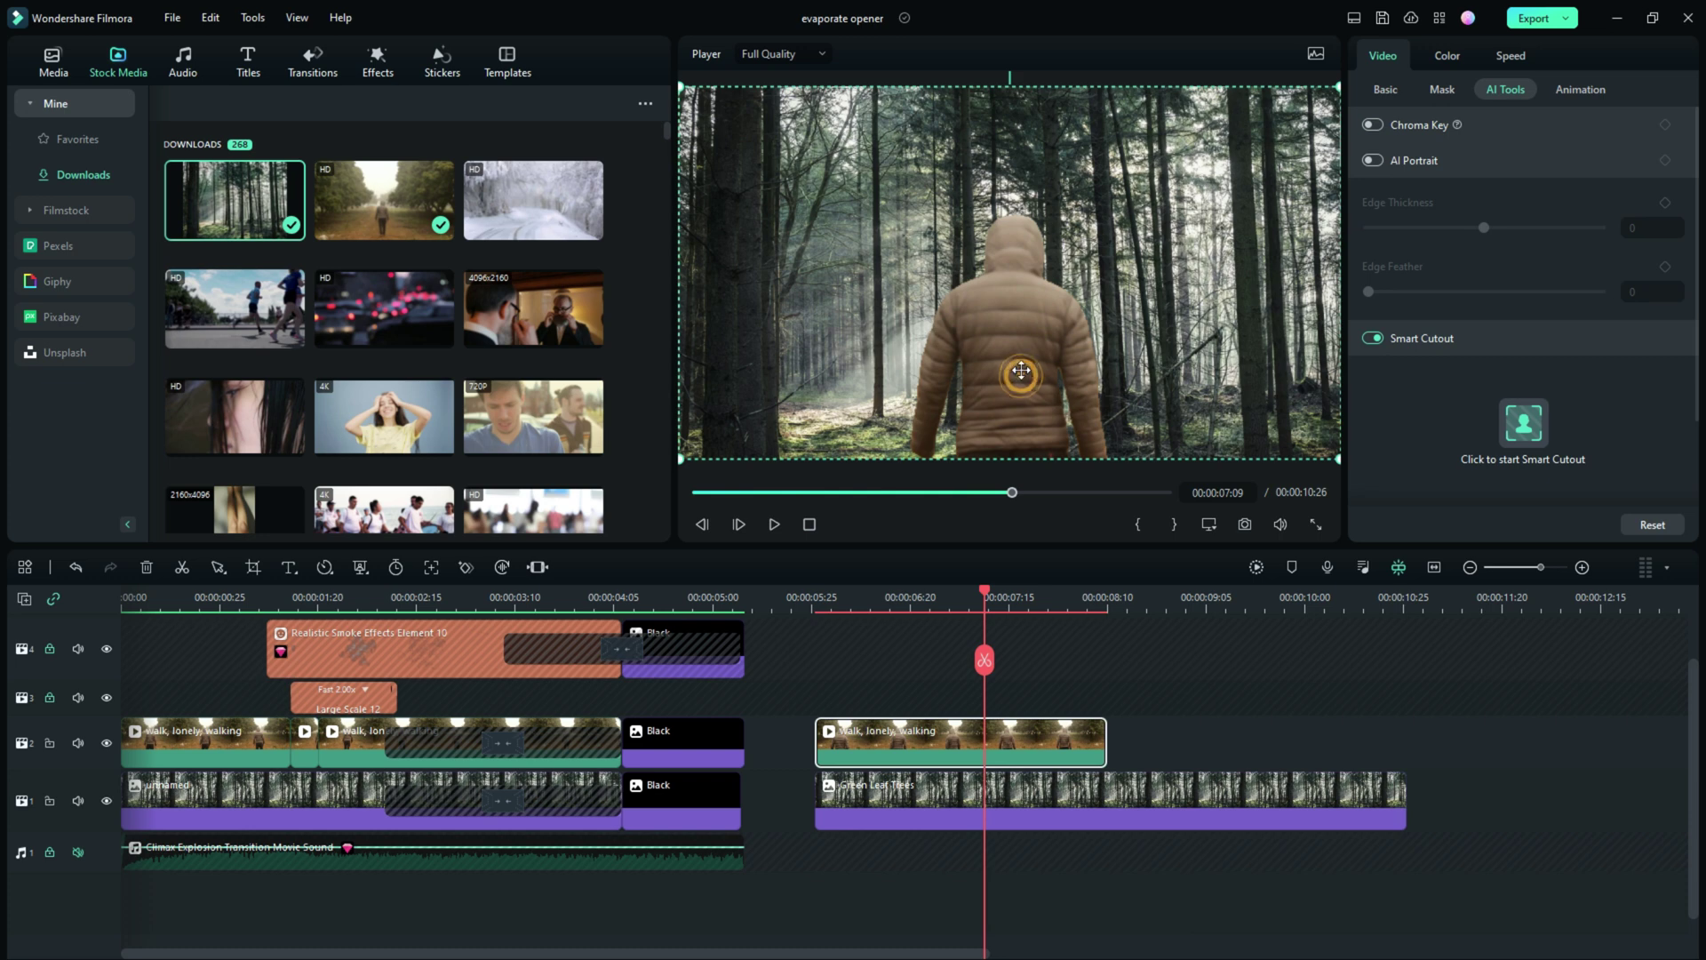
Lock the forest track and move the cutout man left and slightly down in the frame
left_click(50, 800)
left_click_drag(1028, 354, 896, 381)
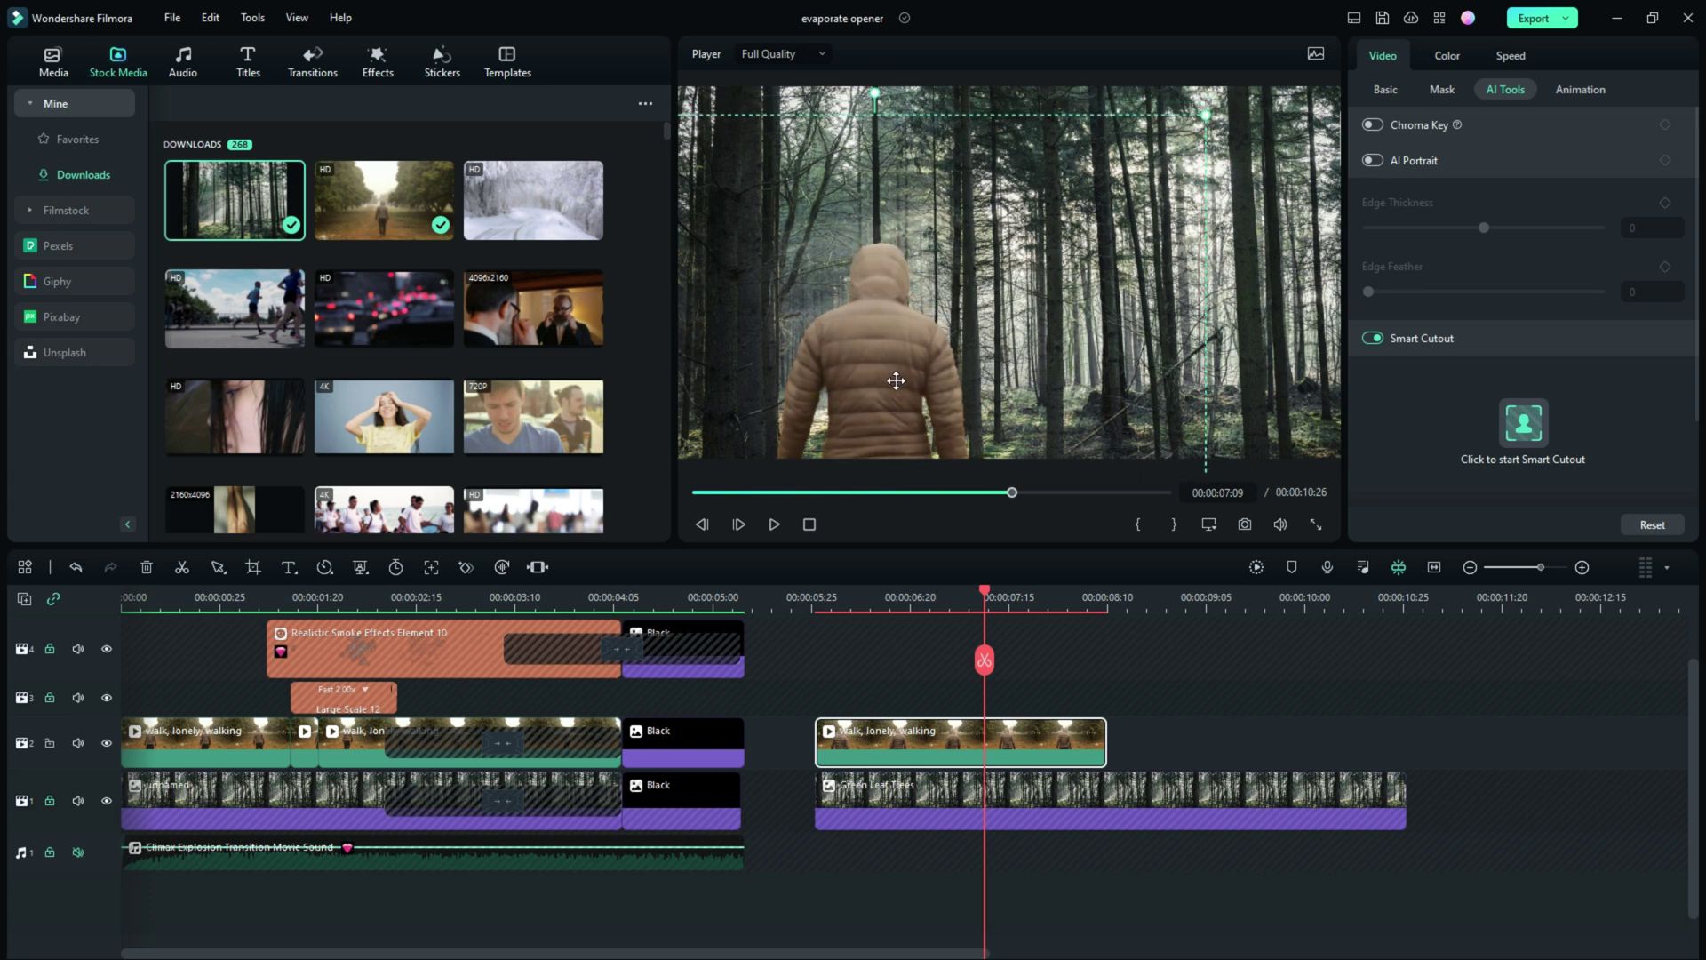
left_click_drag(983, 598, 1031, 598)
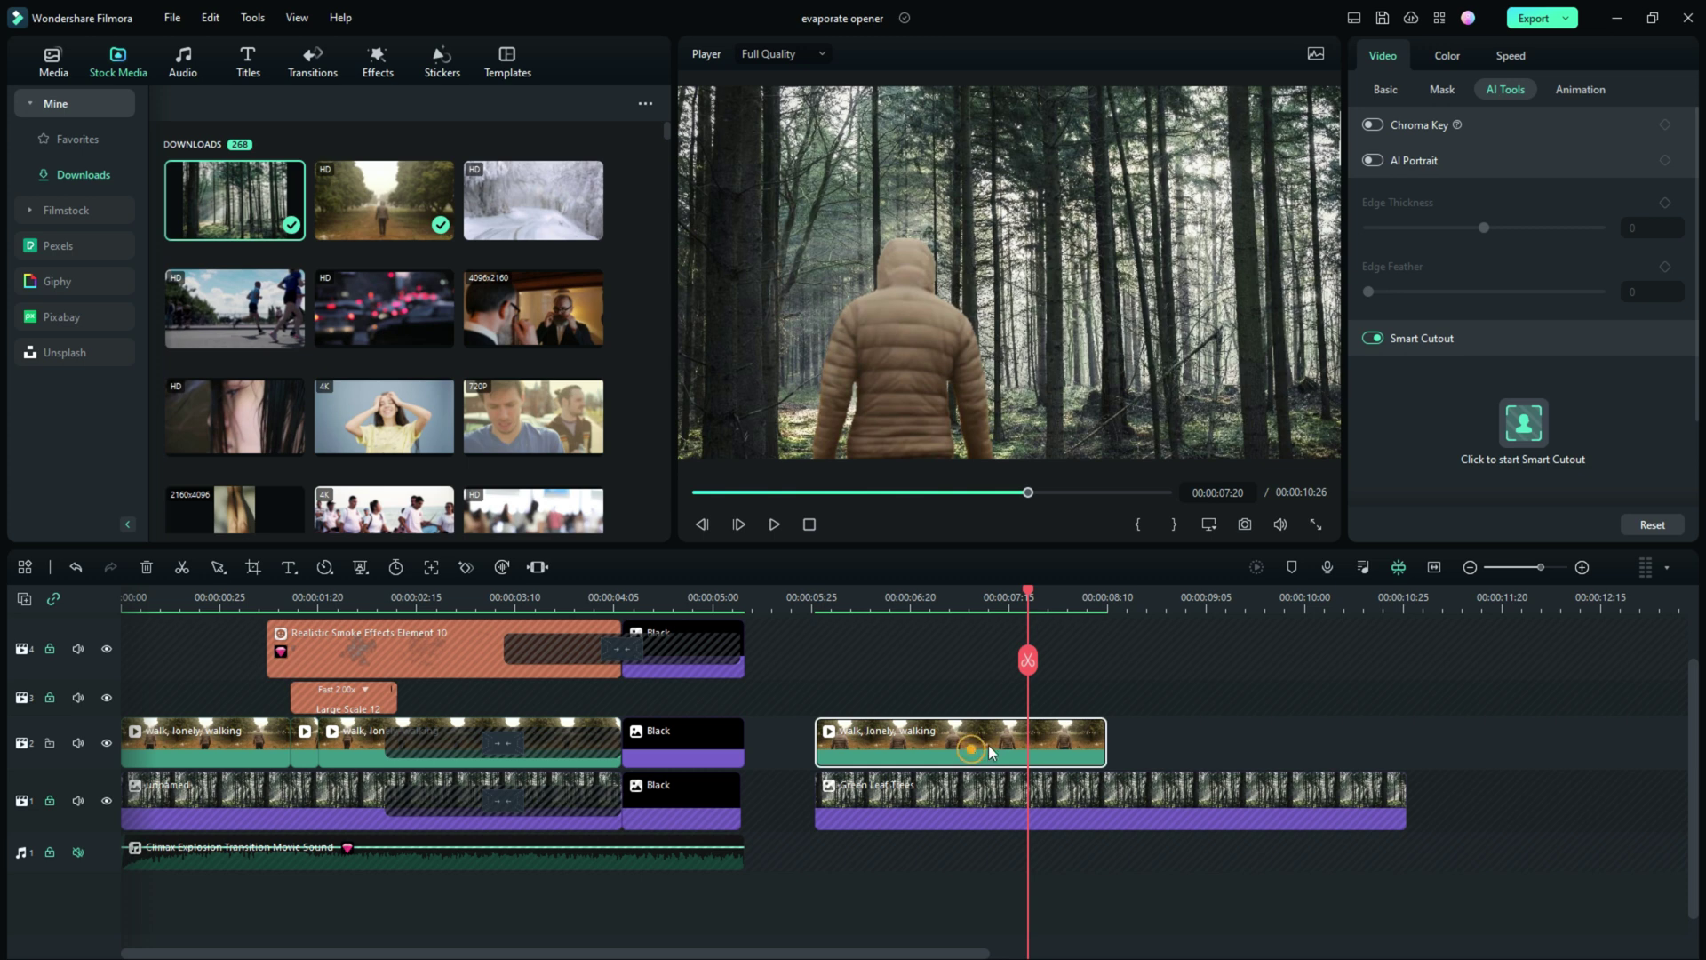
Split the walker clip at 00:00:07:20 and set the final piece's opacity to 0%
left_click(1028, 659)
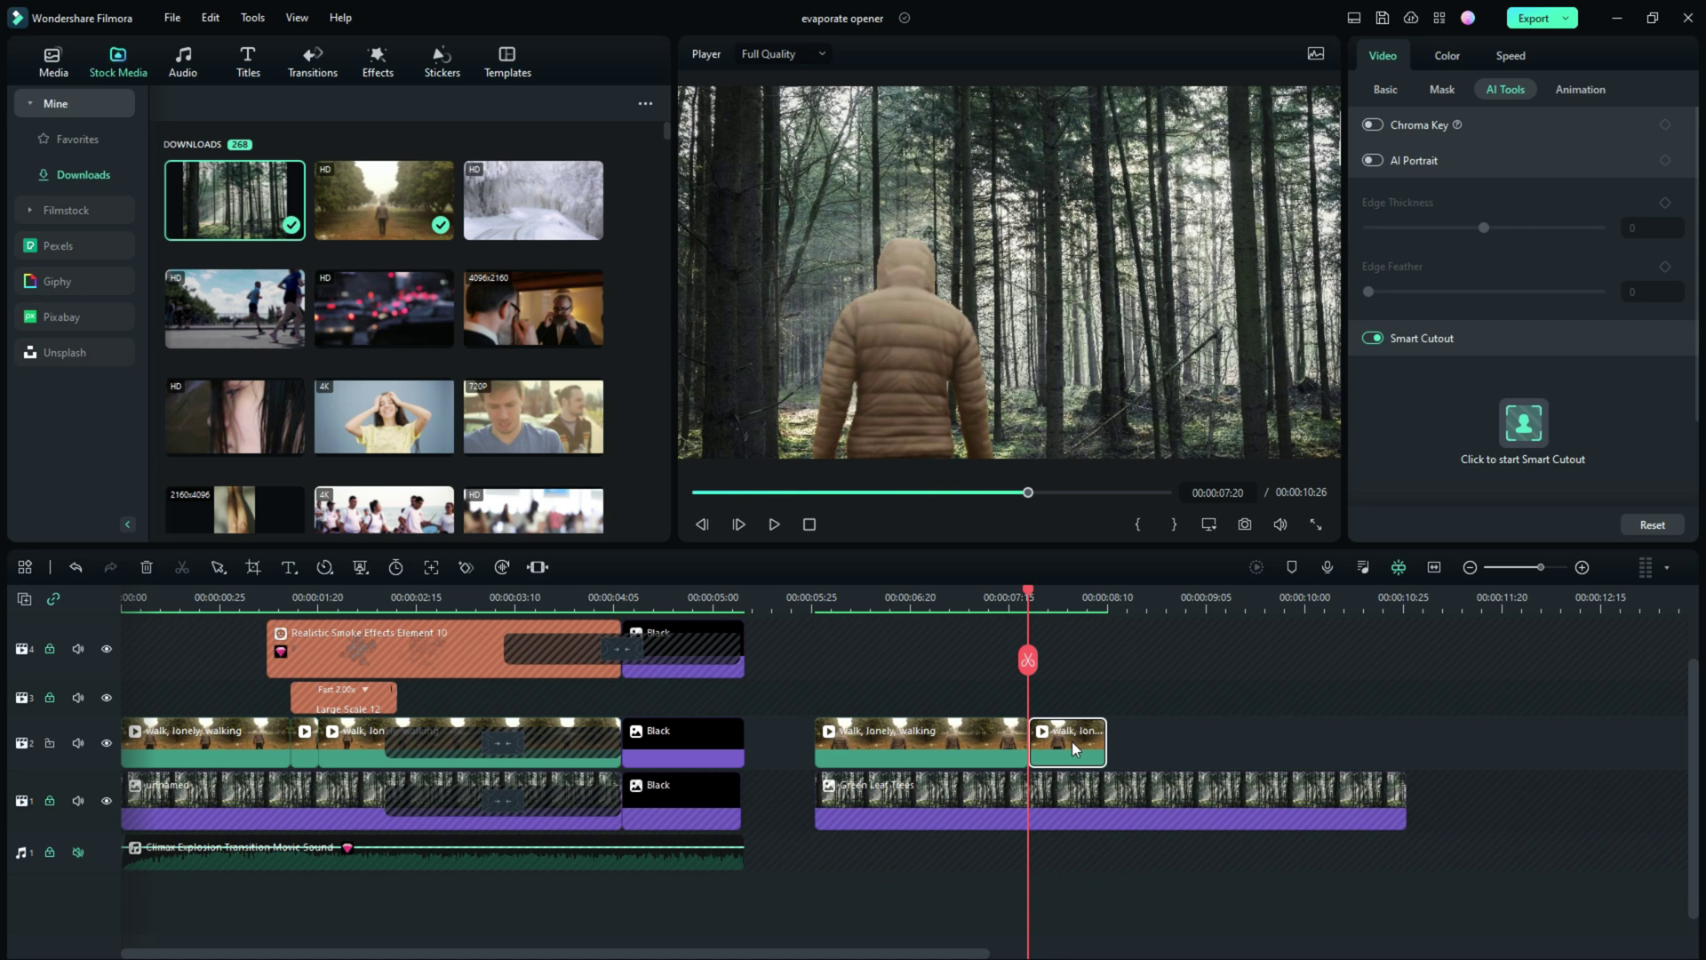
left_click(1387, 89)
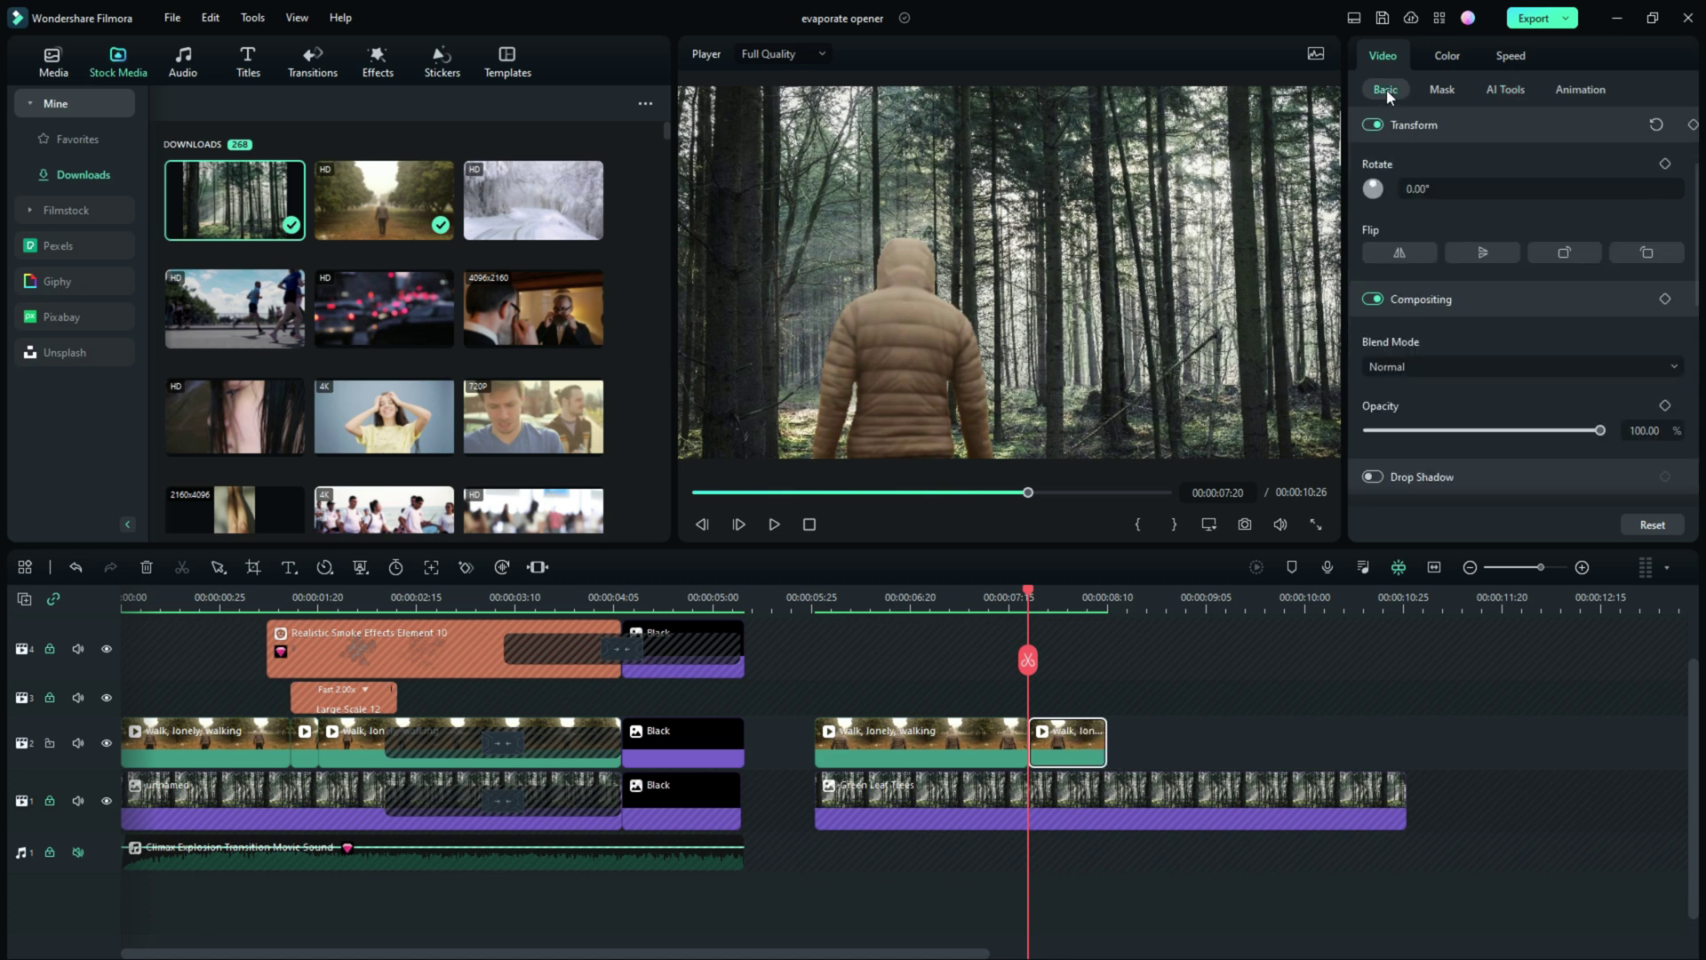
left_click_drag(1601, 432, 1331, 434)
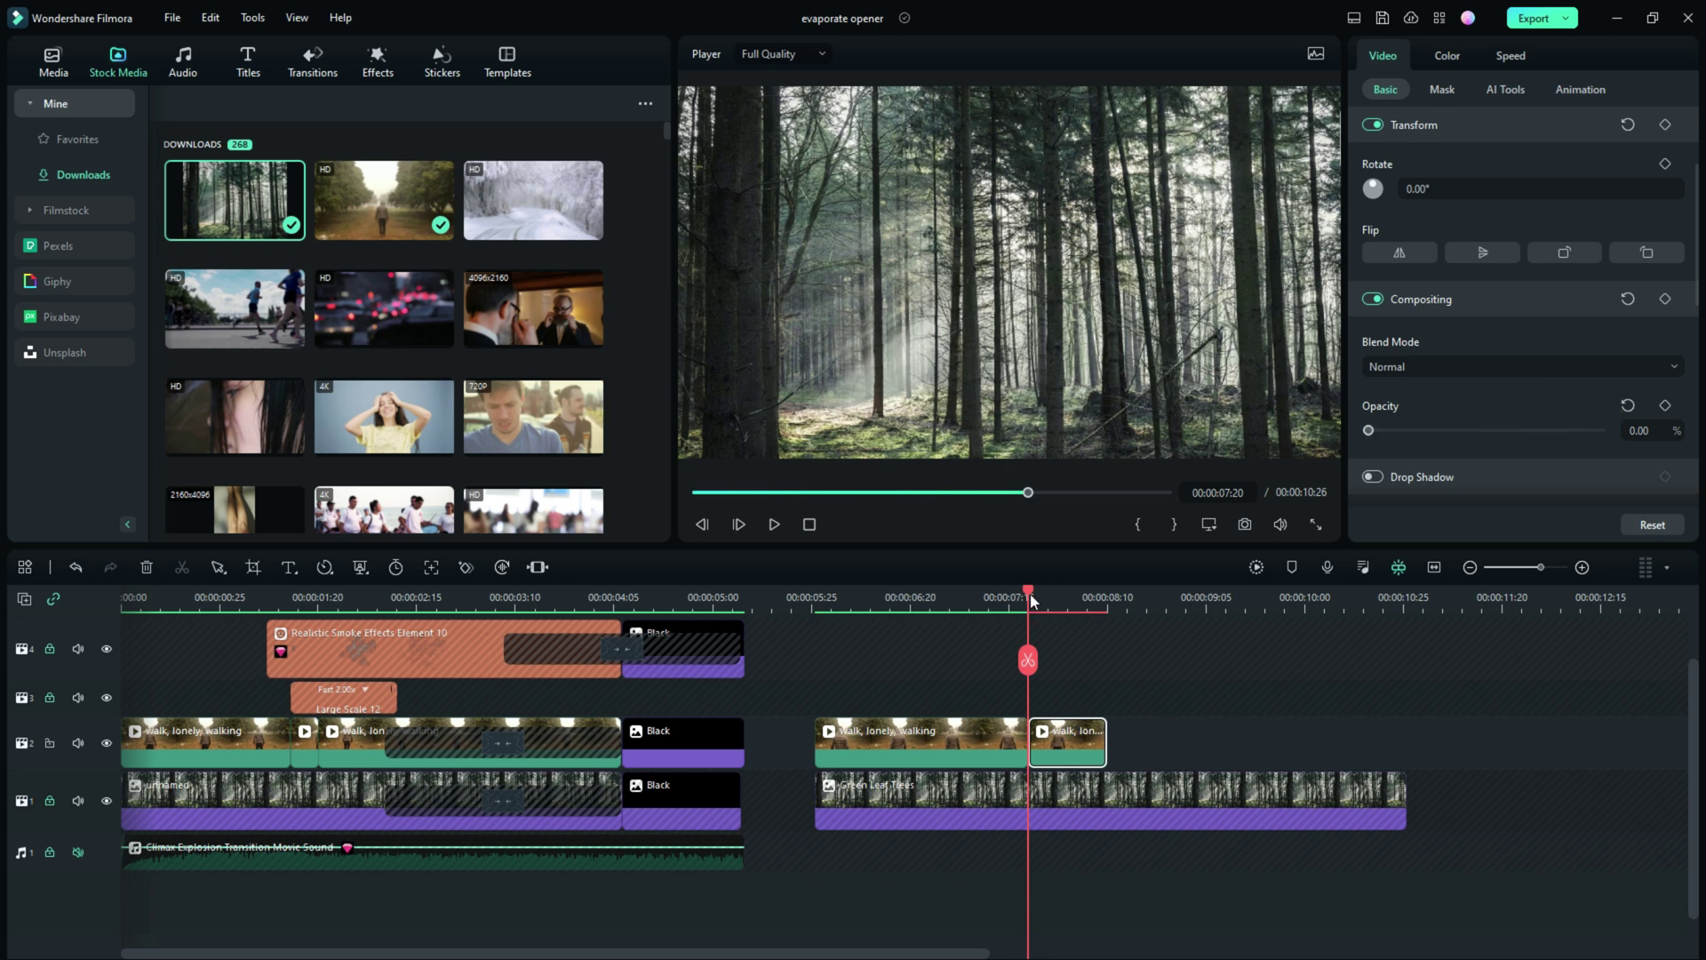
mouse_move(1031, 590)
left_mouse_down()
mouse_move(1293, 610)
mouse_move(856, 613)
mouse_move(1048, 613)
mouse_move(1028, 615)
left_mouse_up()
scroll(780, 677, "up", 1)
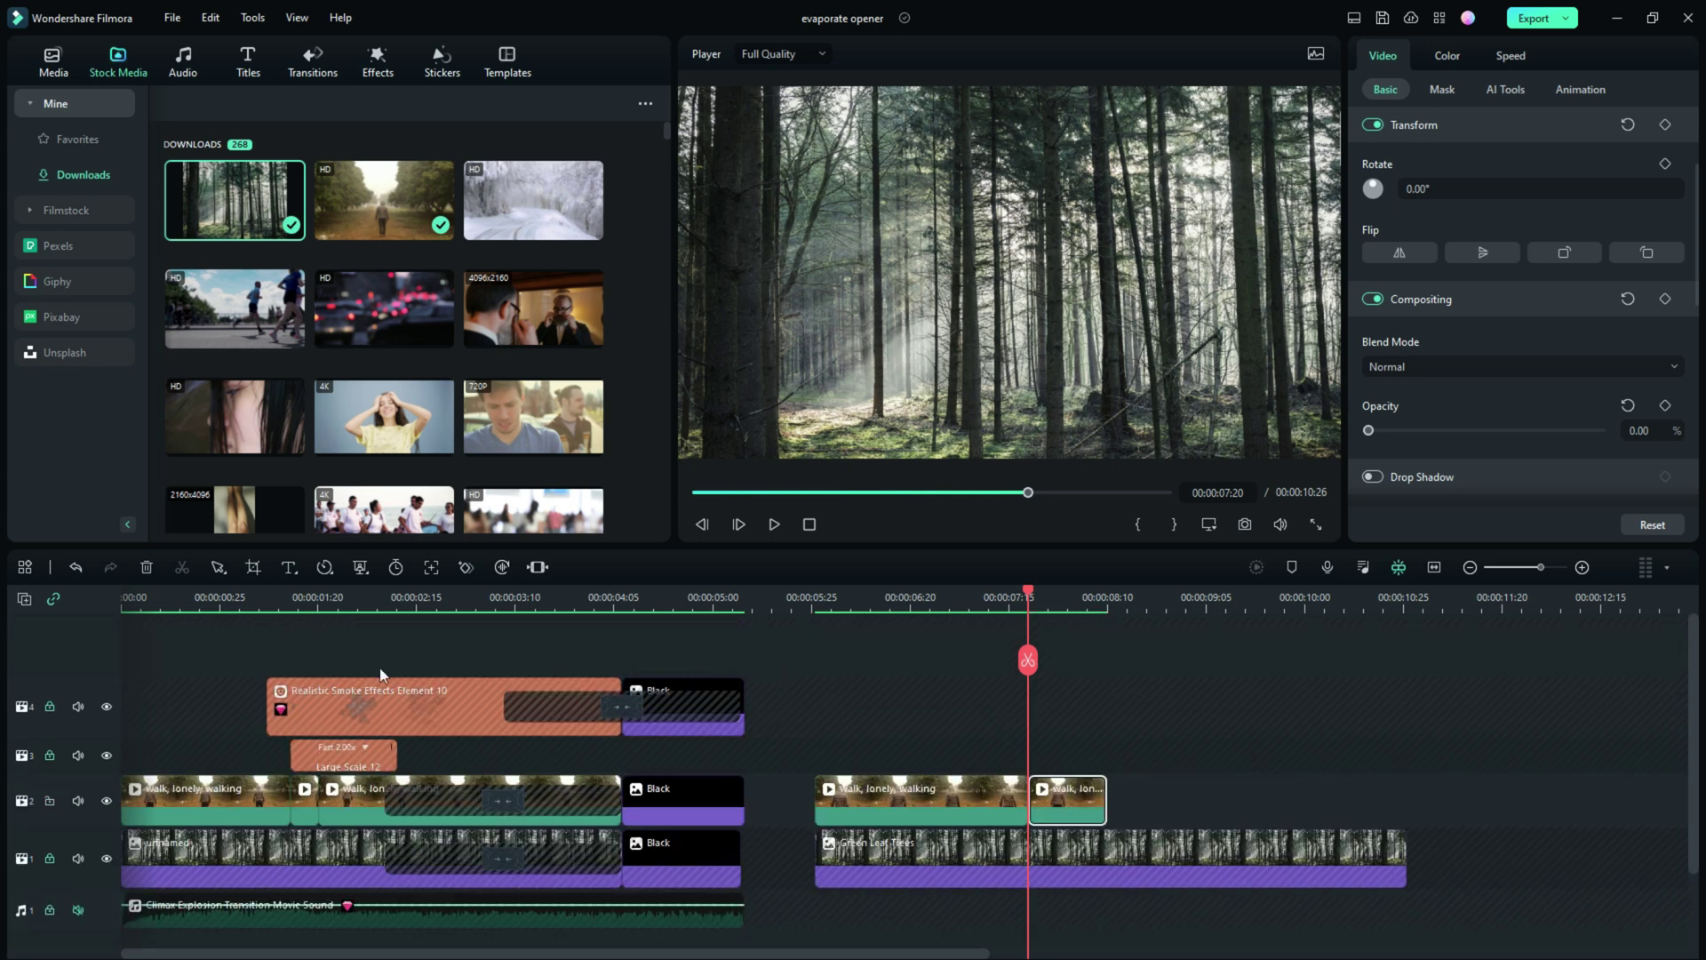
scroll(338, 677, "down", 1)
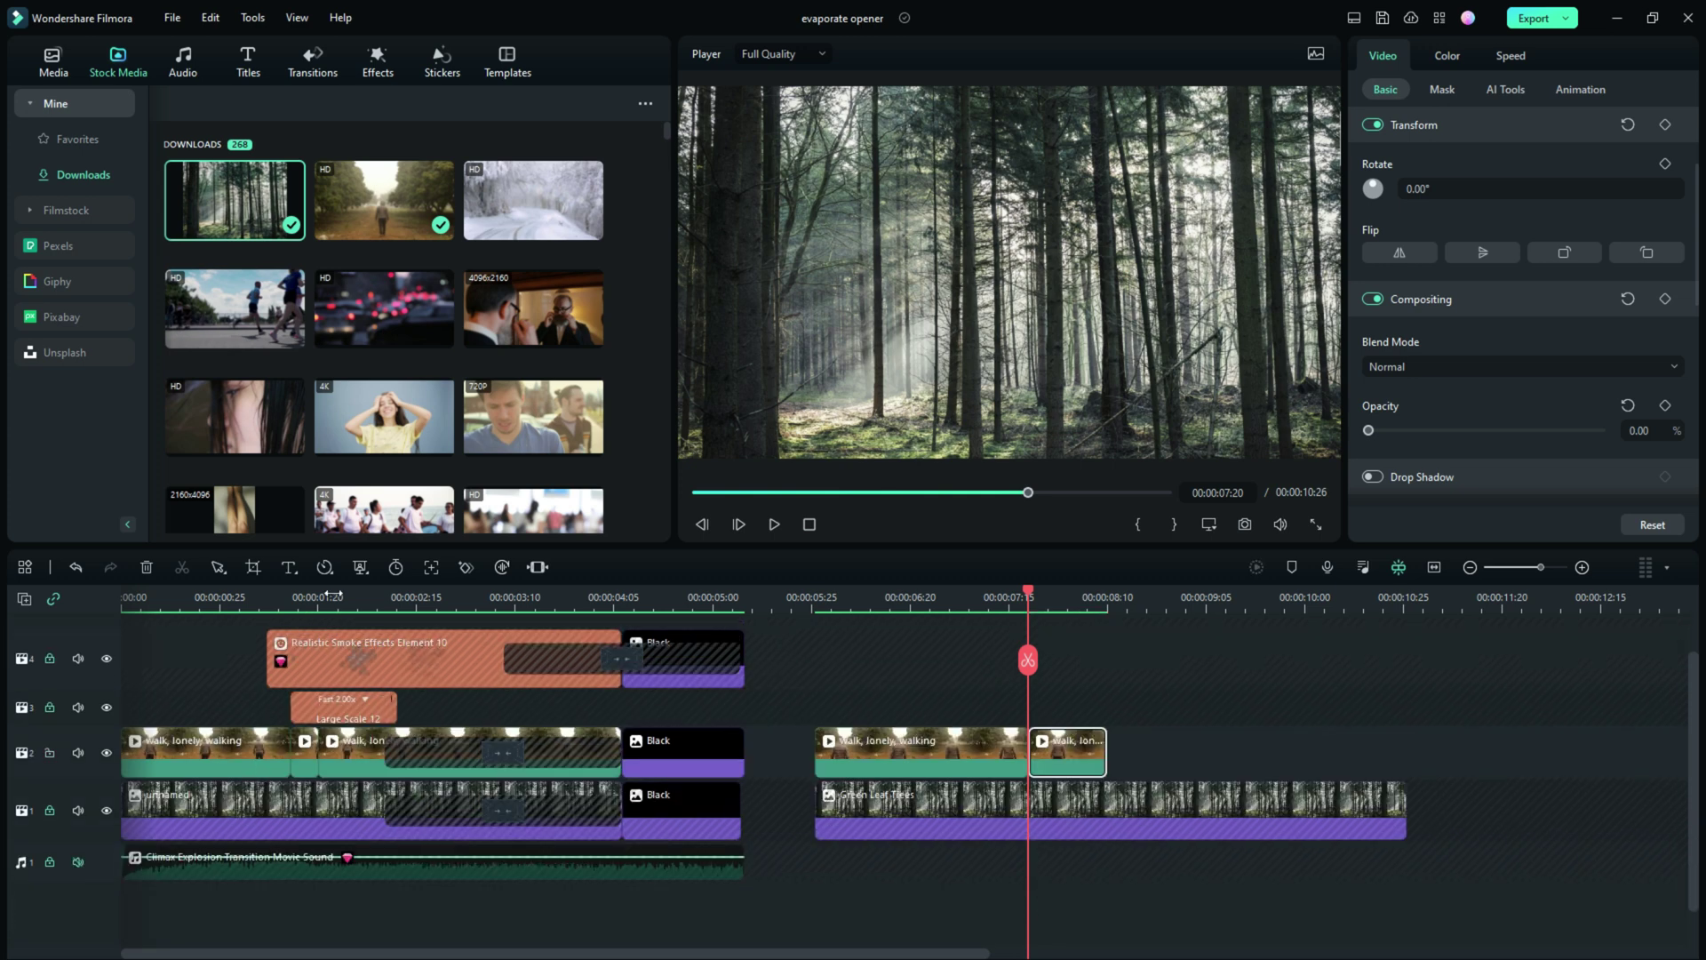
left_click(255, 600)
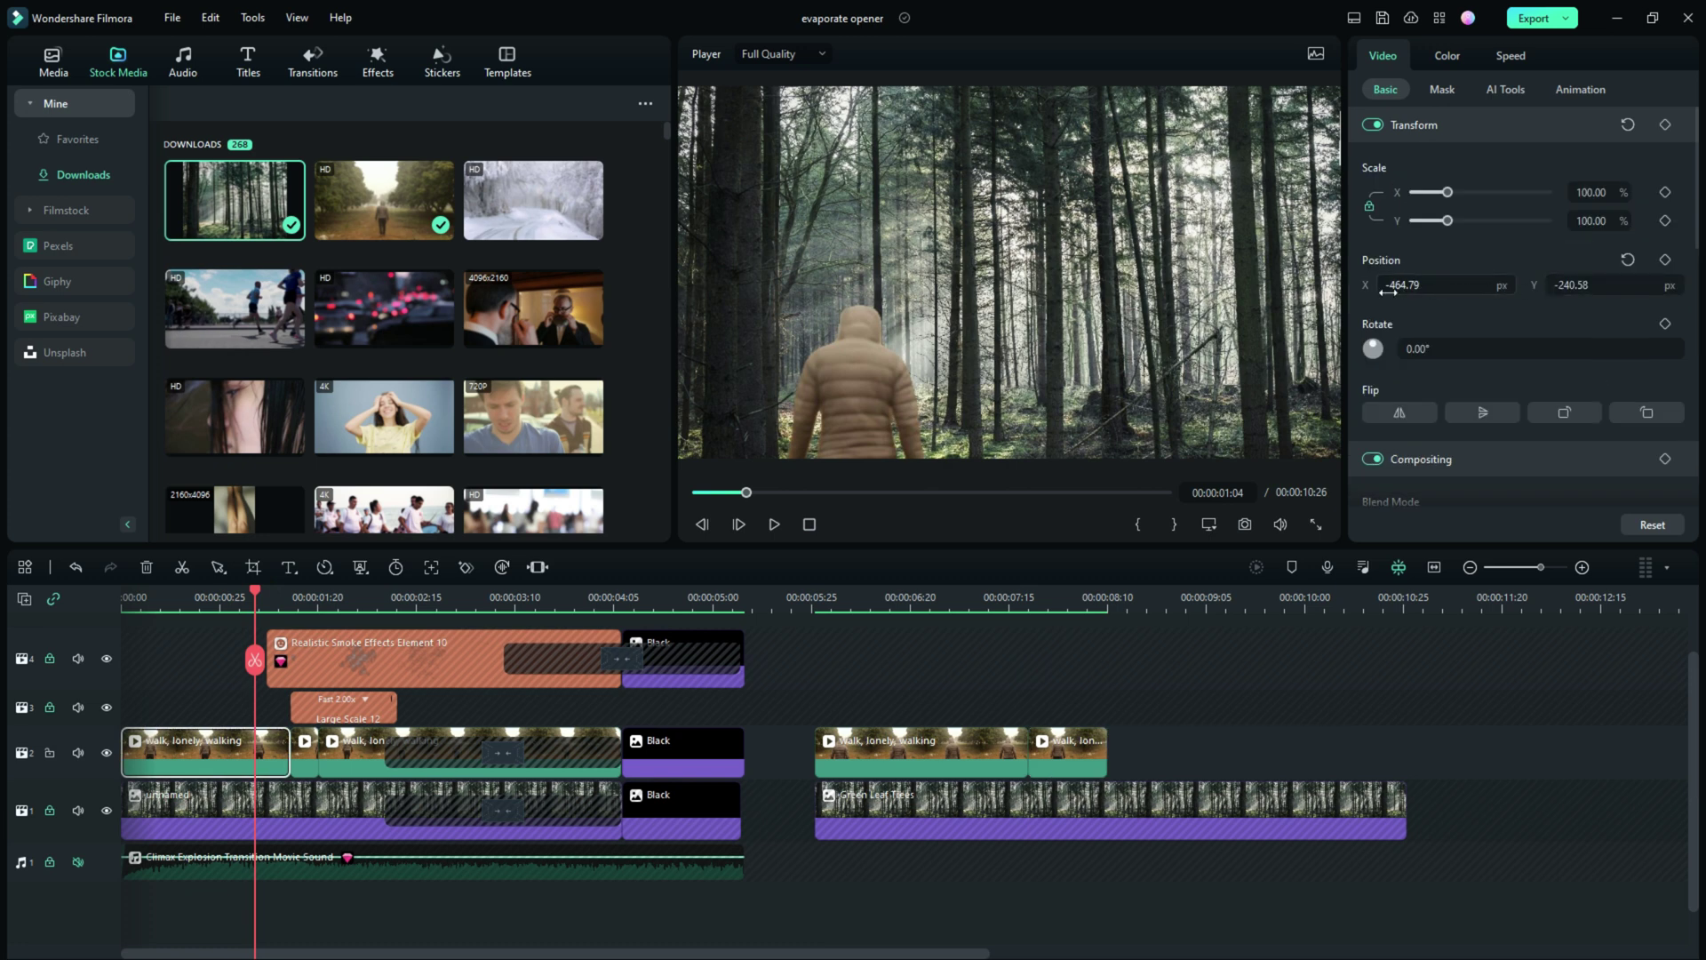
scroll(1476, 315, "down", 6)
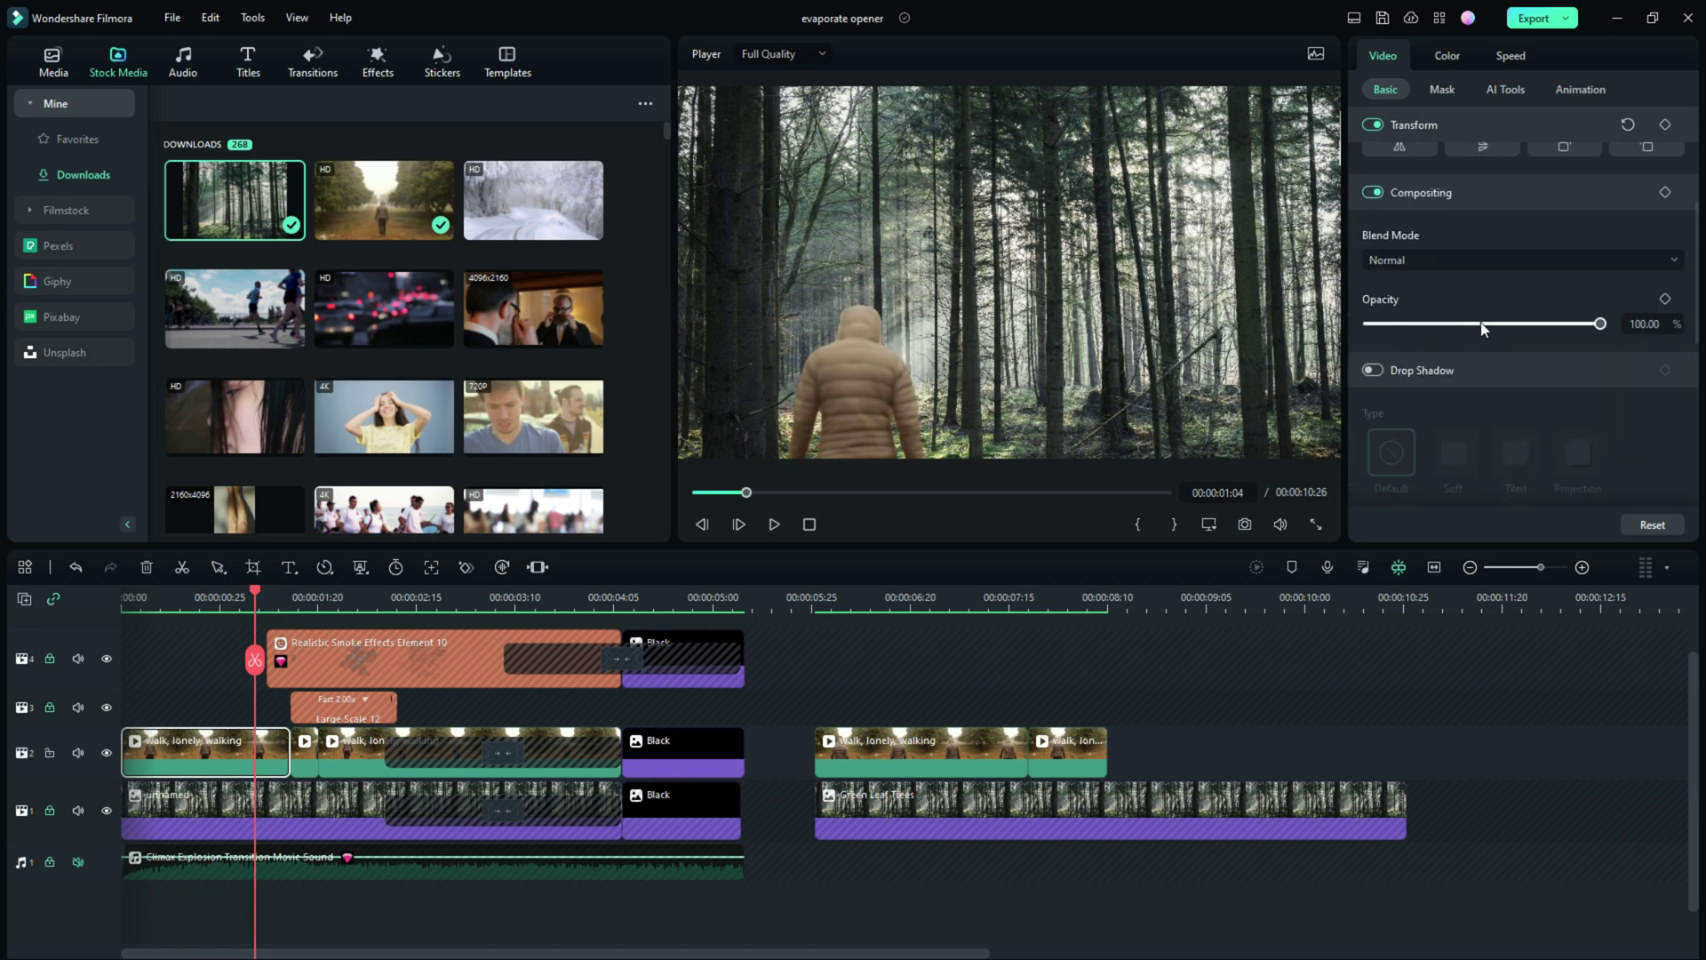
scroll(1482, 336, "up", 6)
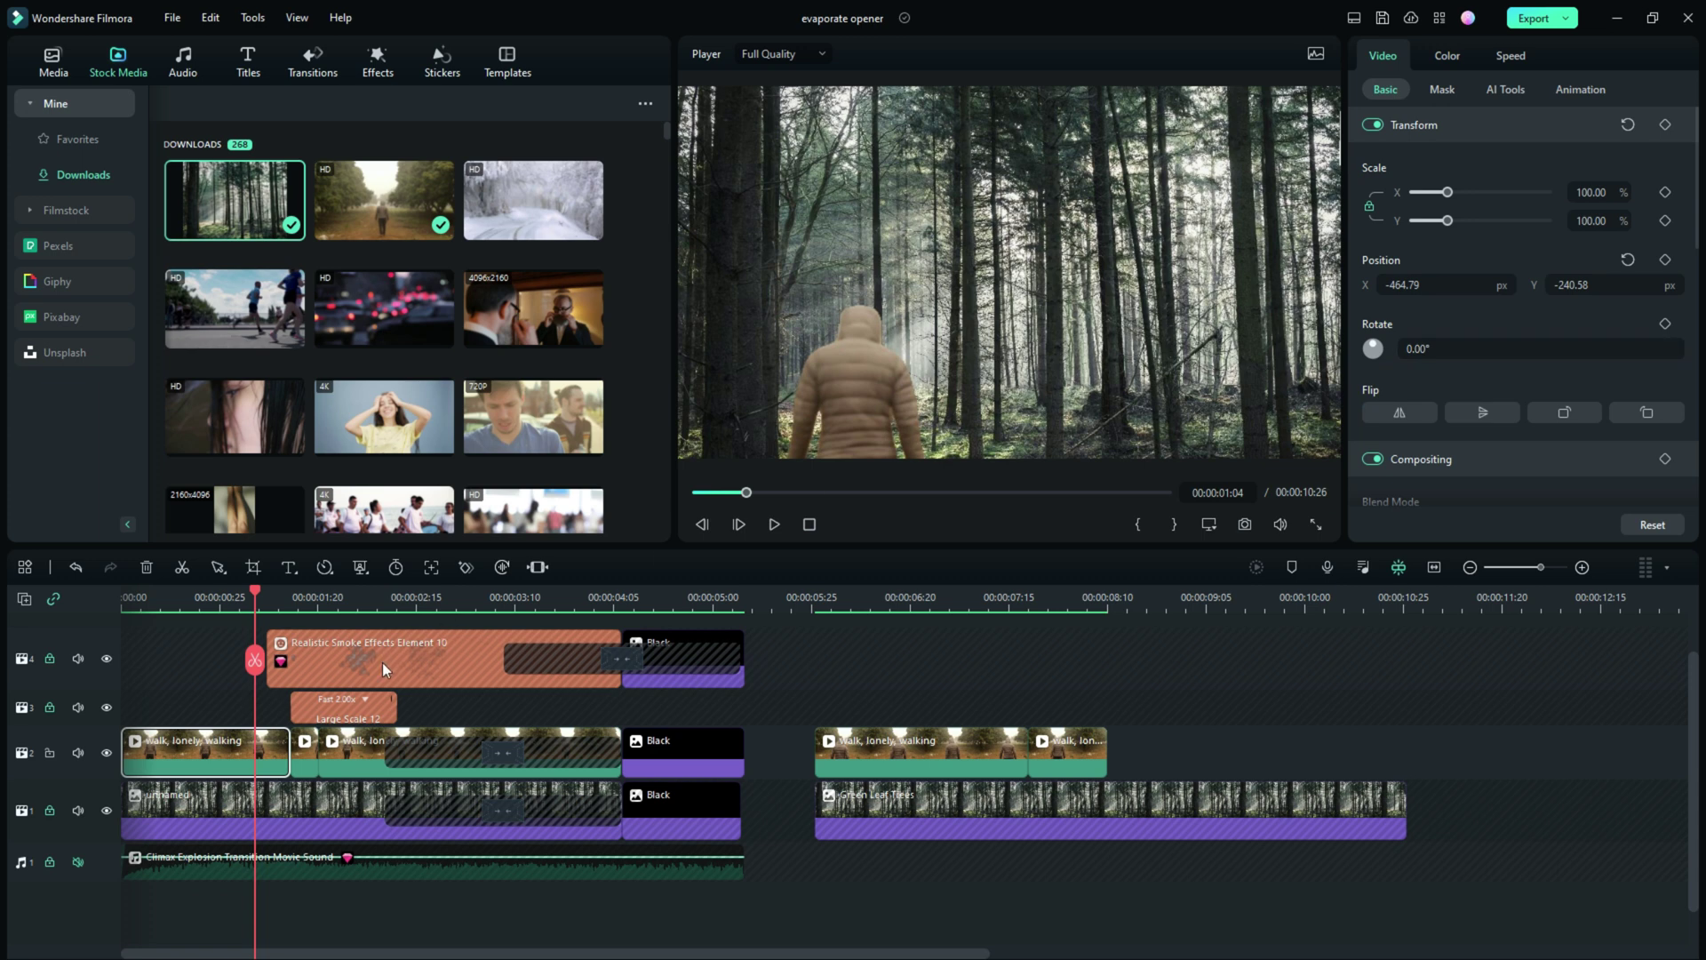
left_click(305, 751)
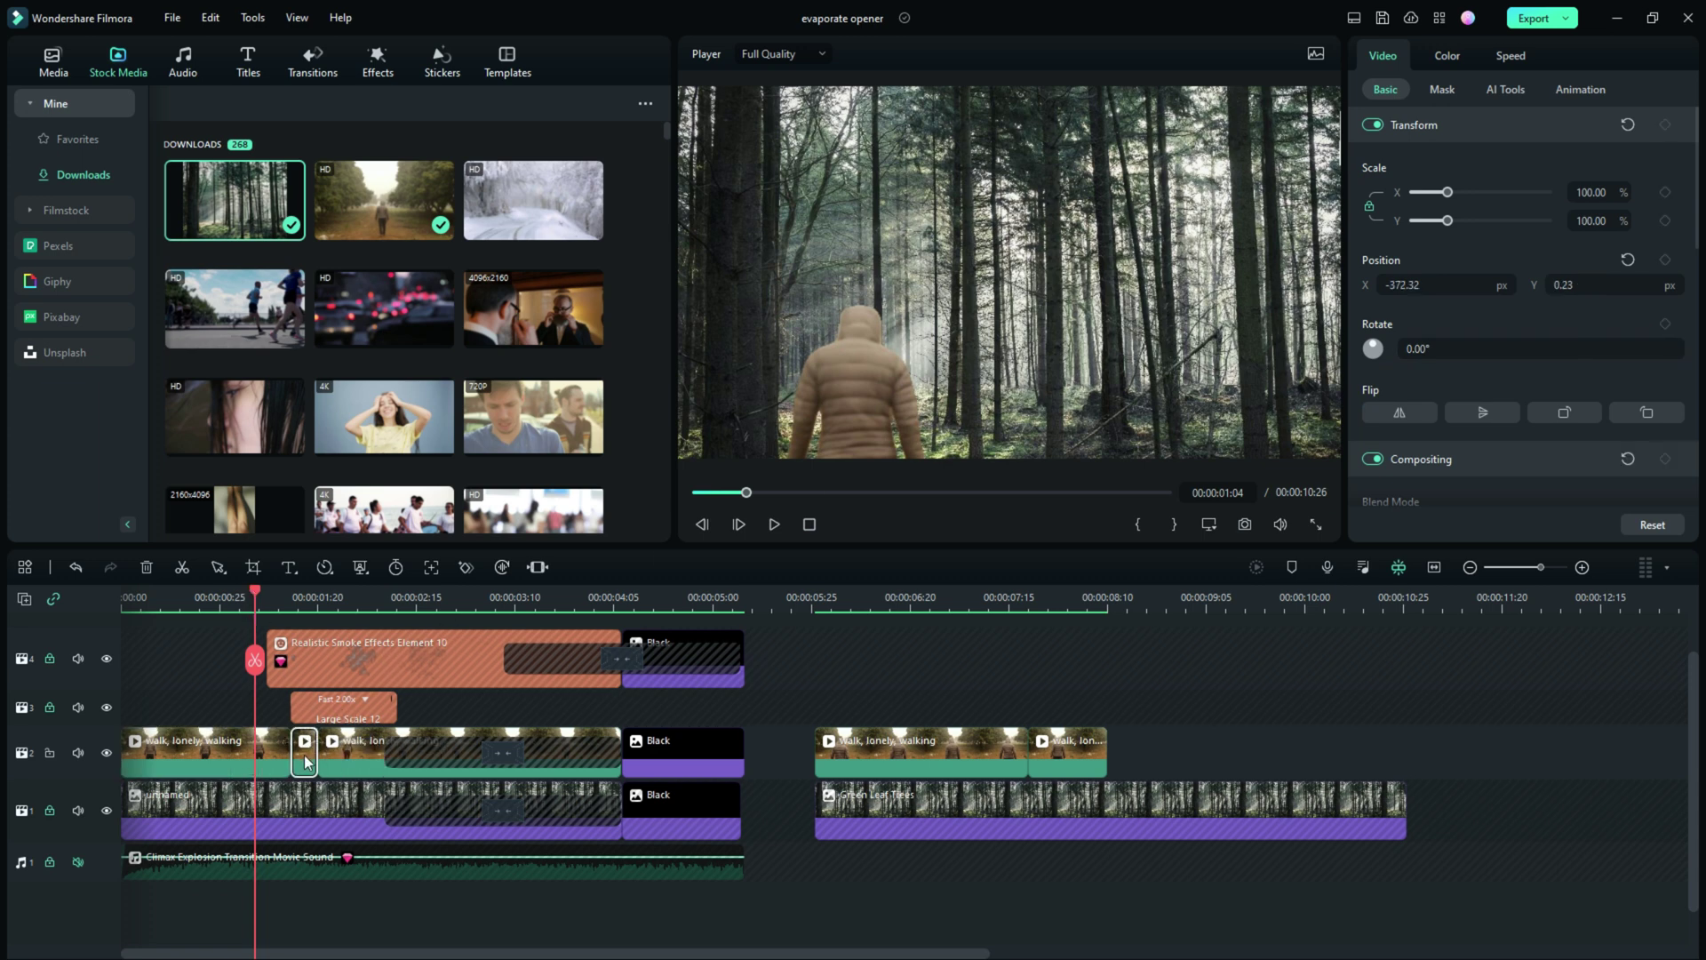
left_click_drag(255, 597, 313, 595)
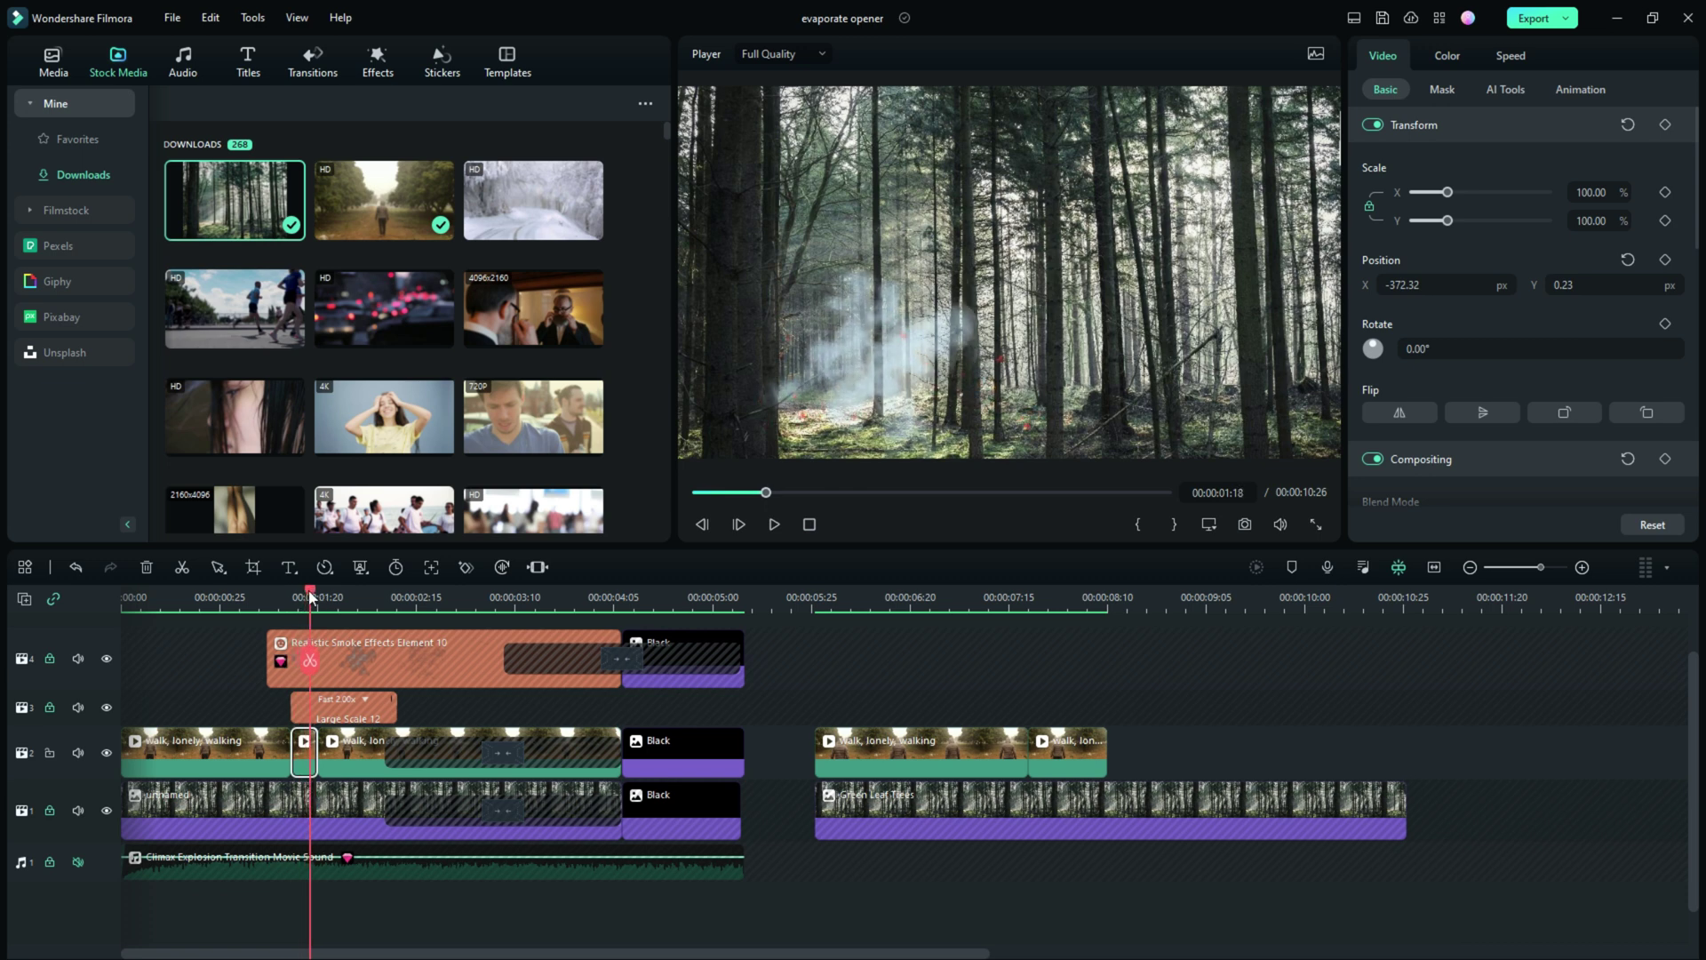
scroll(1453, 374, "down", 3)
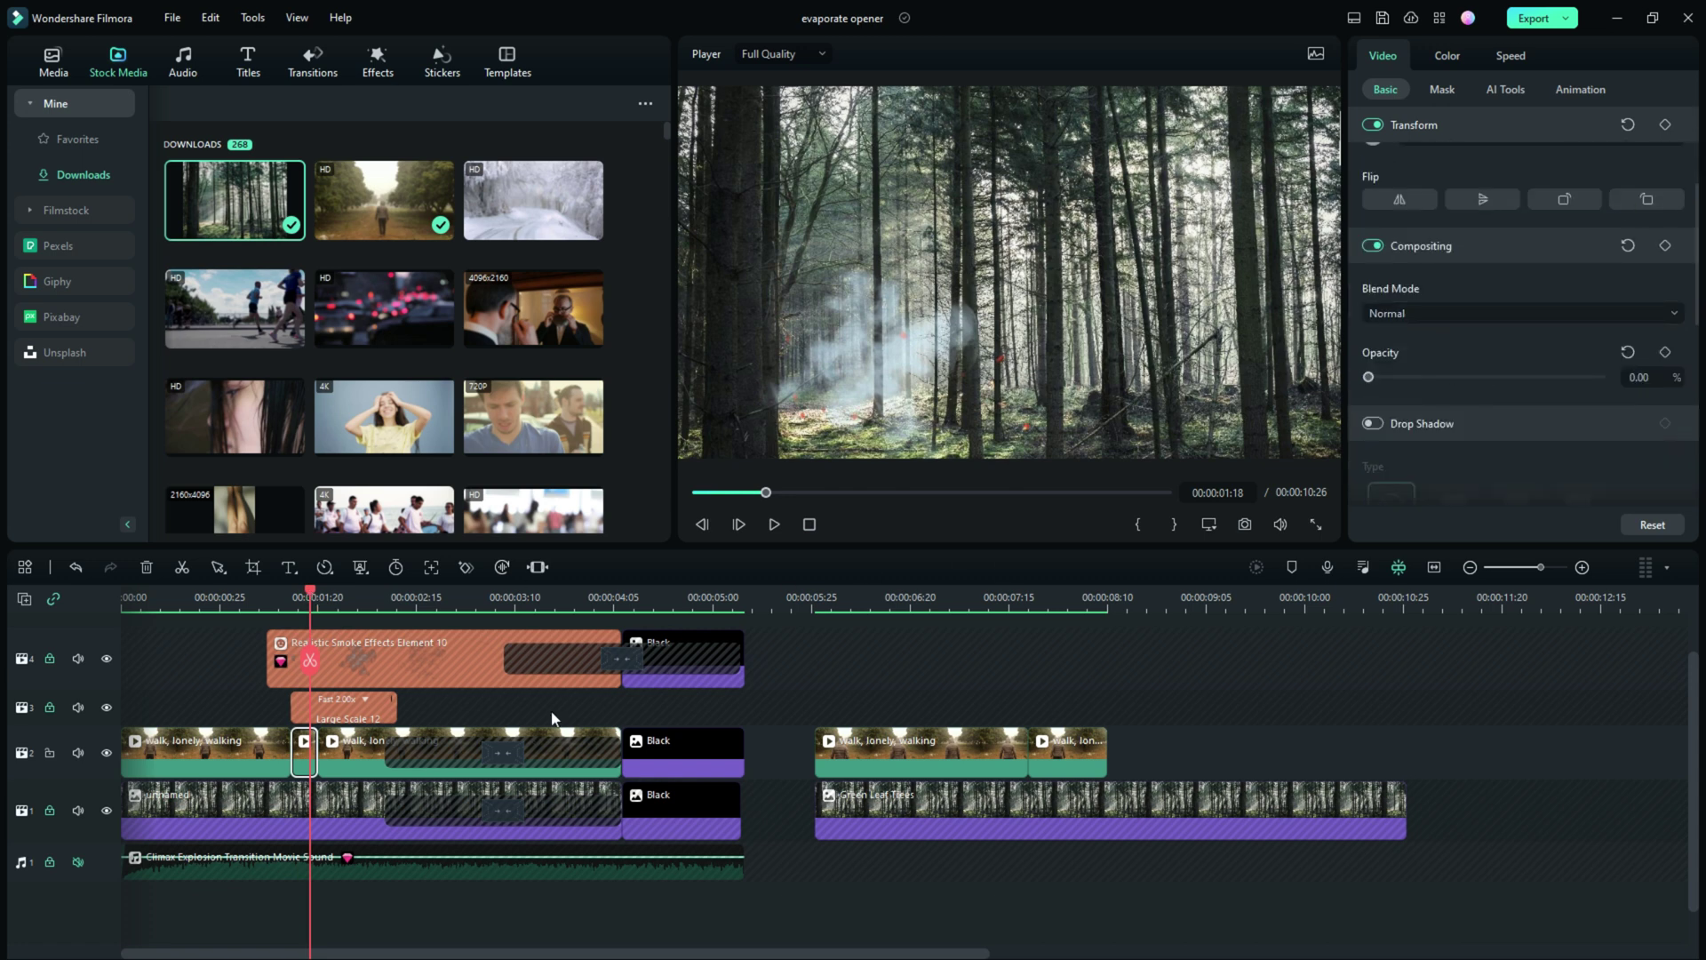
left_click(350, 748)
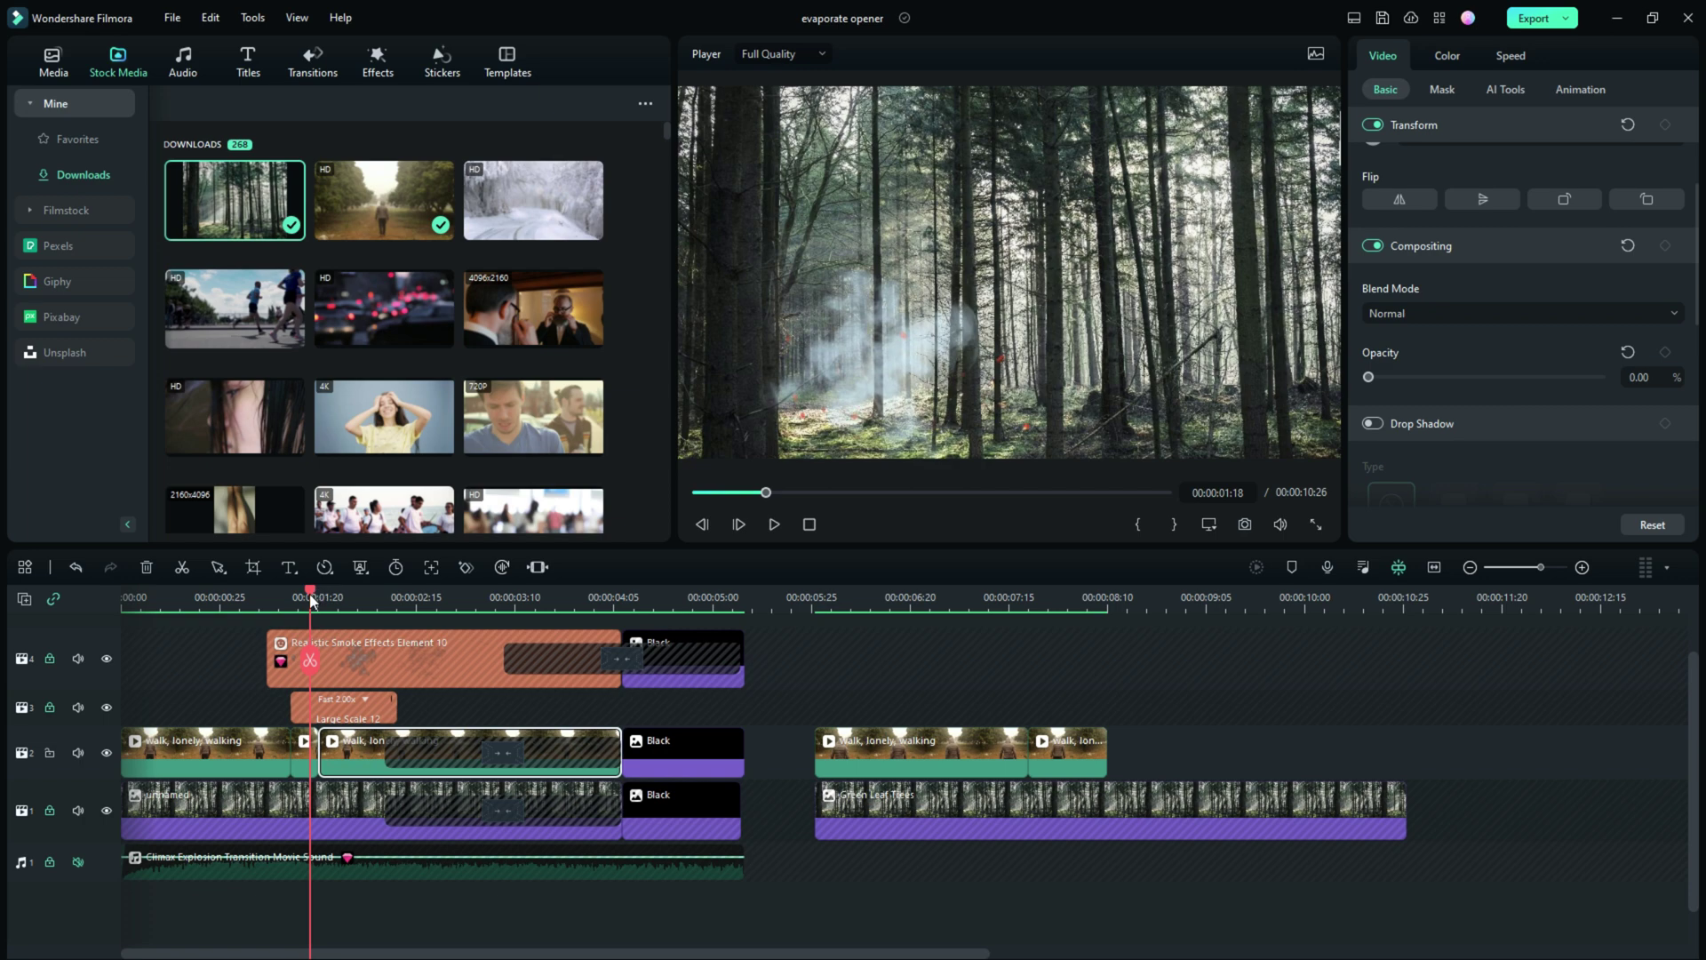
left_click_drag(310, 594, 373, 597)
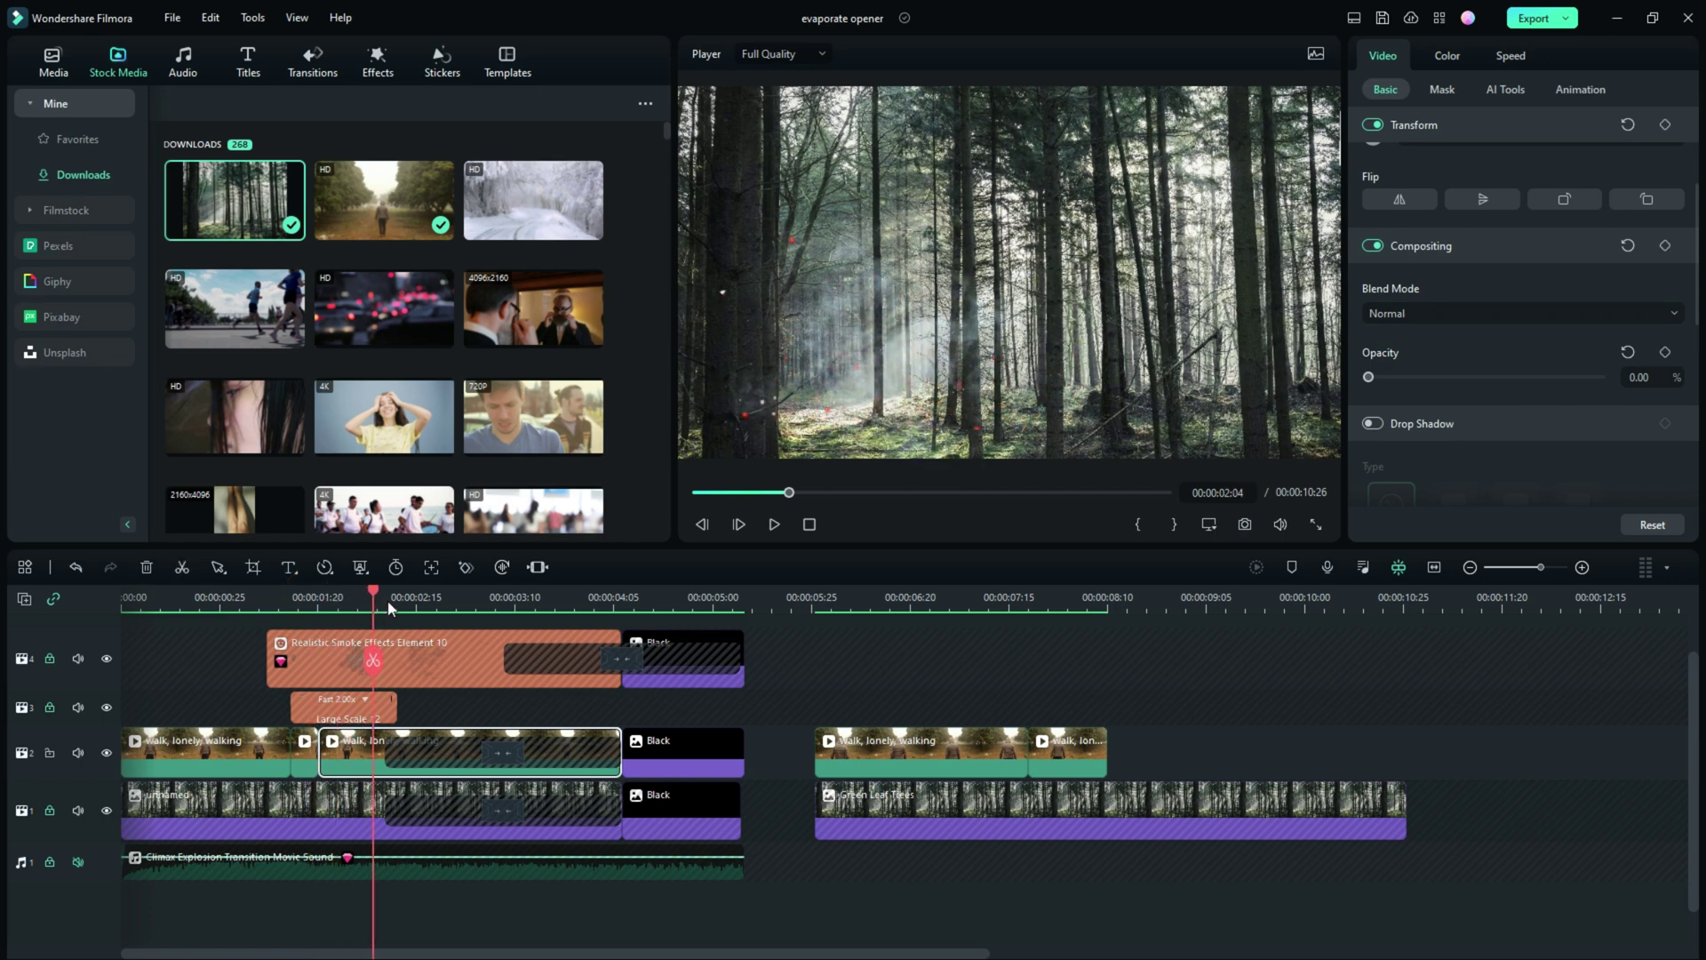
key("space")
left_click(351, 609)
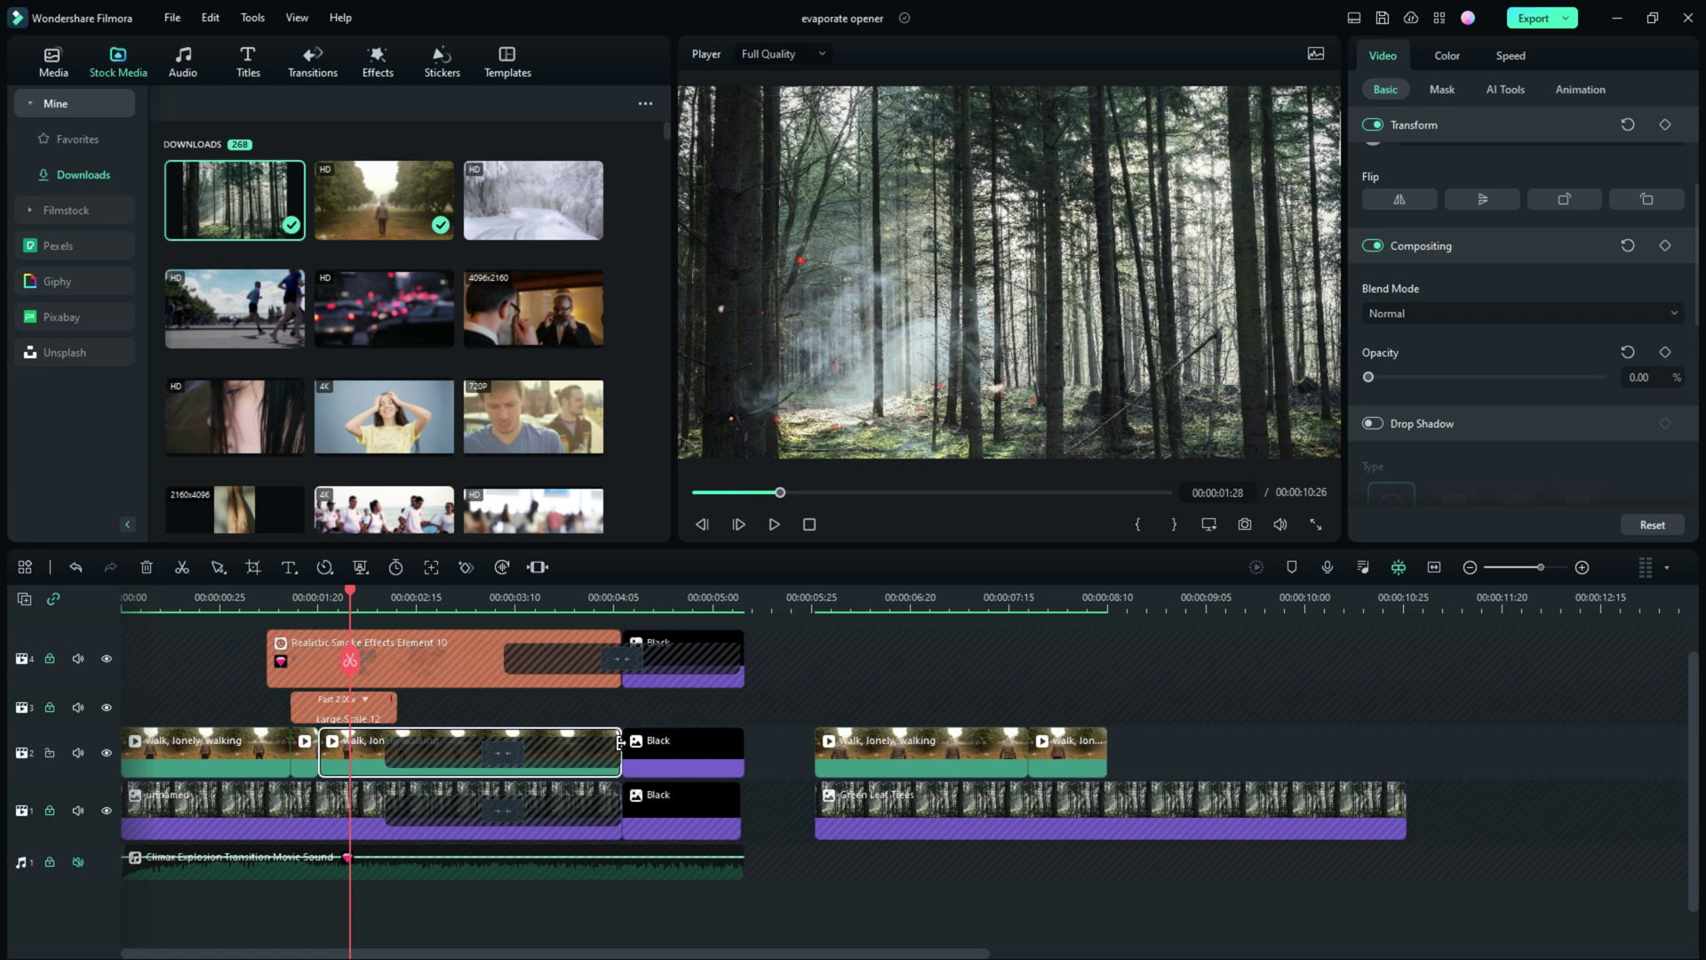
left_click(1061, 753)
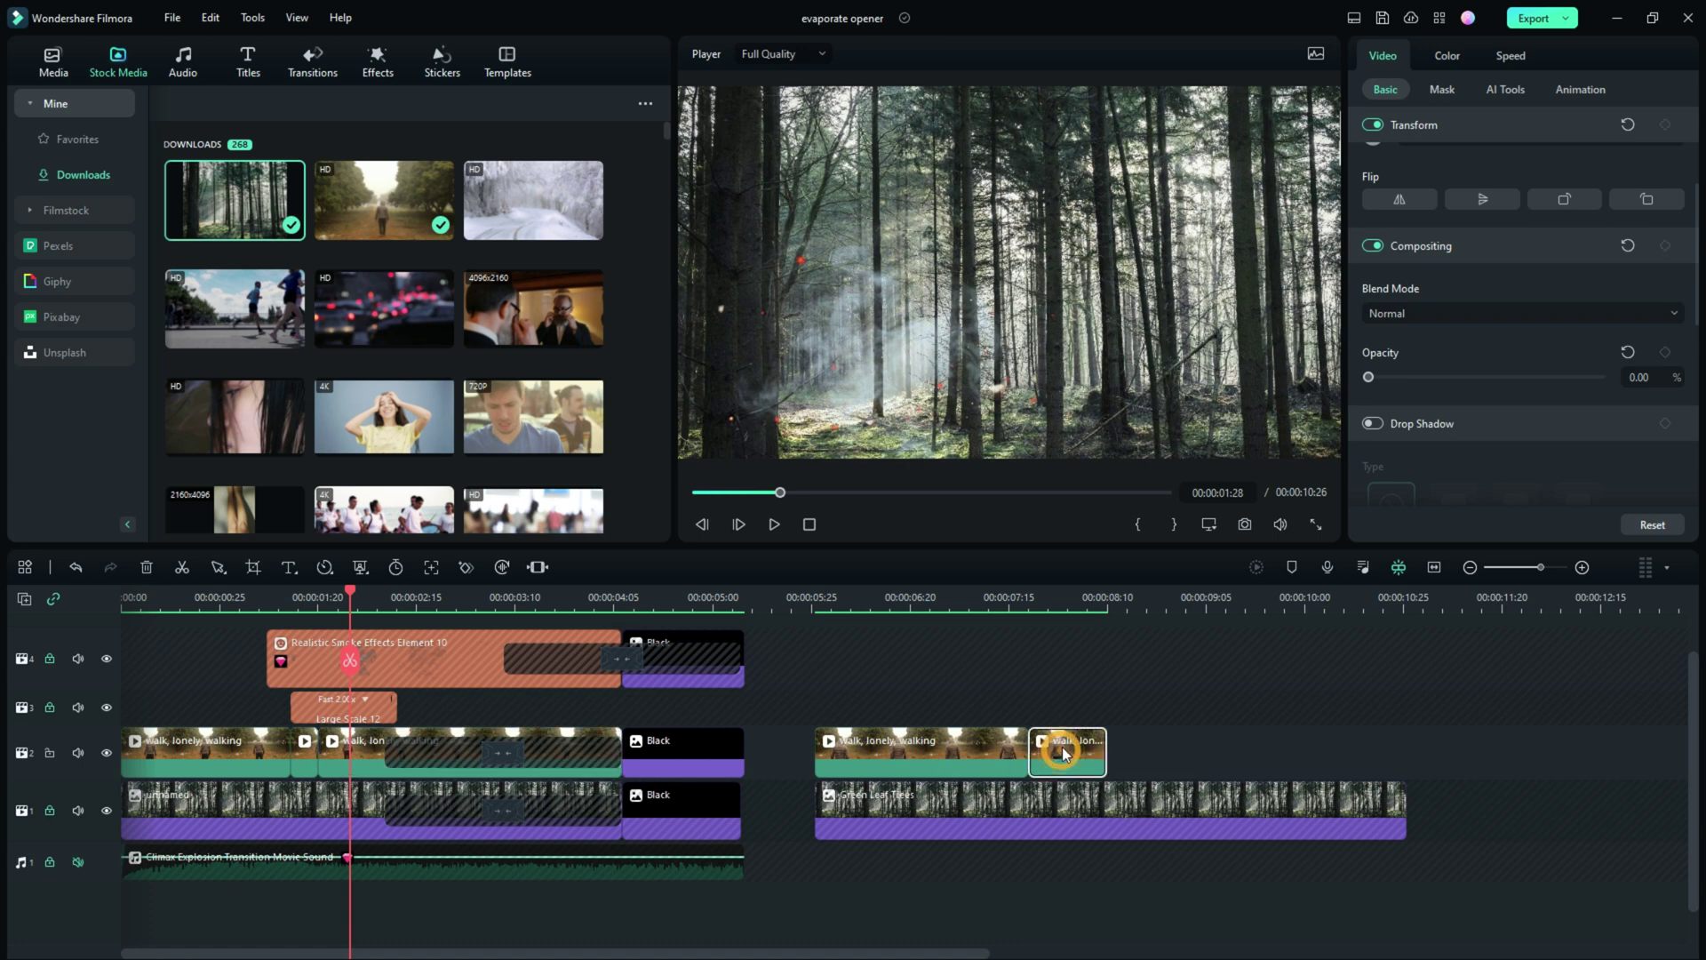
left_click(1041, 602)
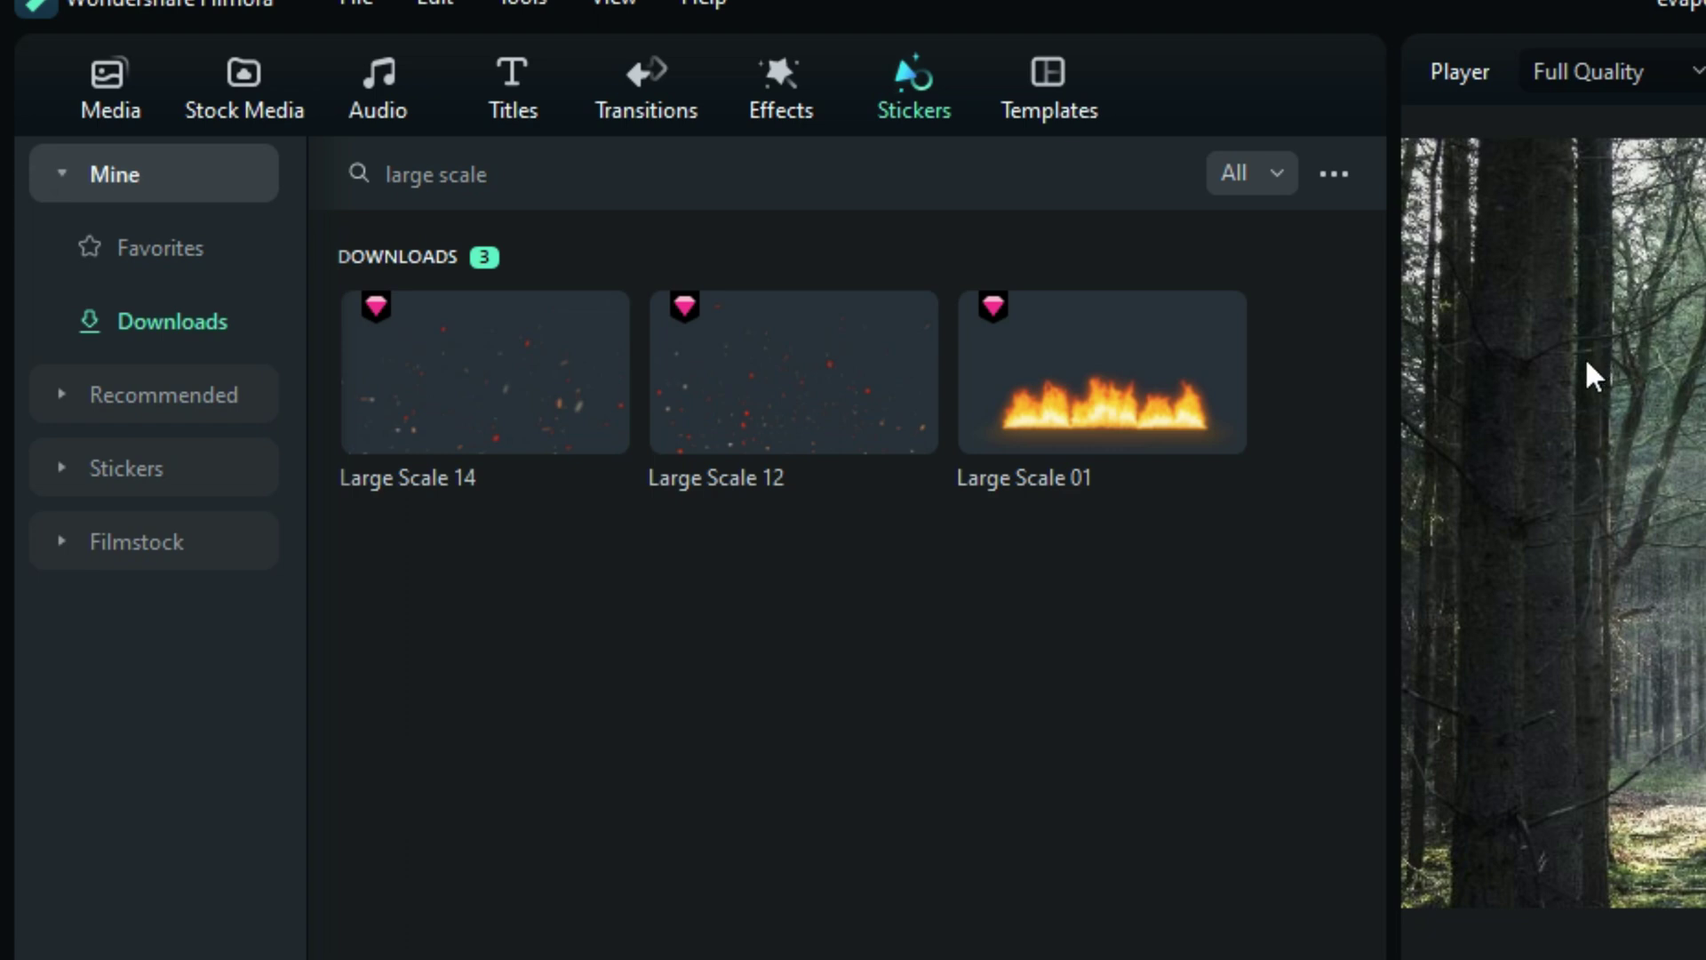
Preview the Large Scale 12 ember sticker, then unlock video track 3 to receive it
mouse_move(741, 453)
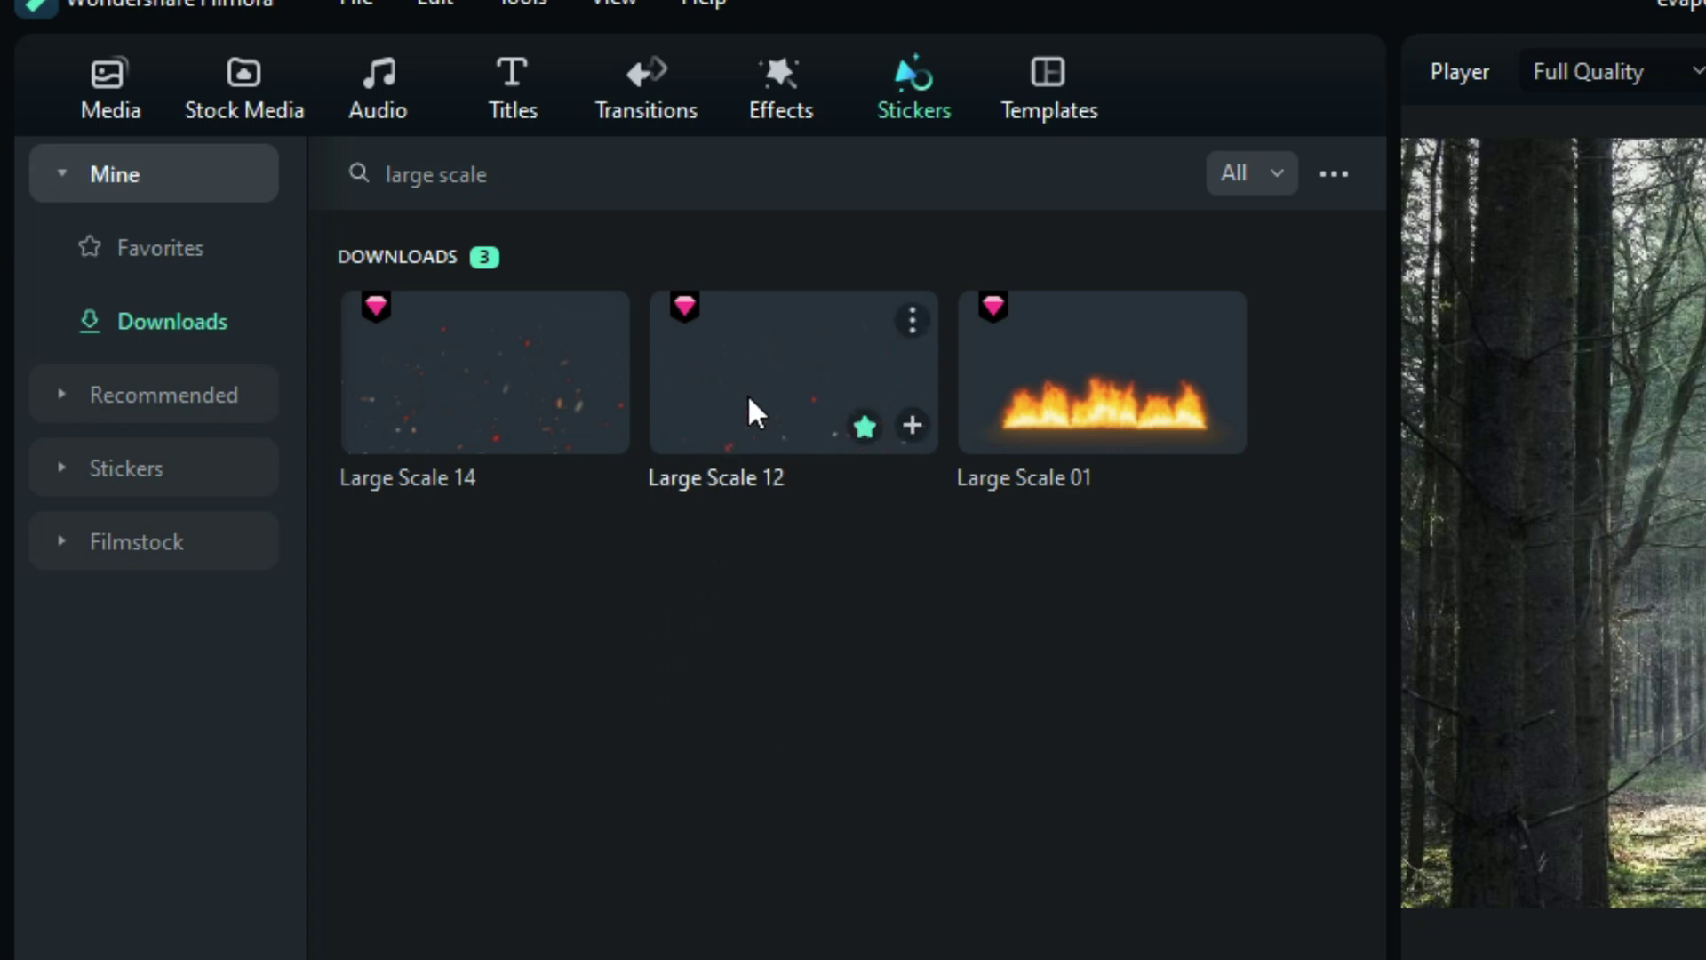
left_click(913, 321)
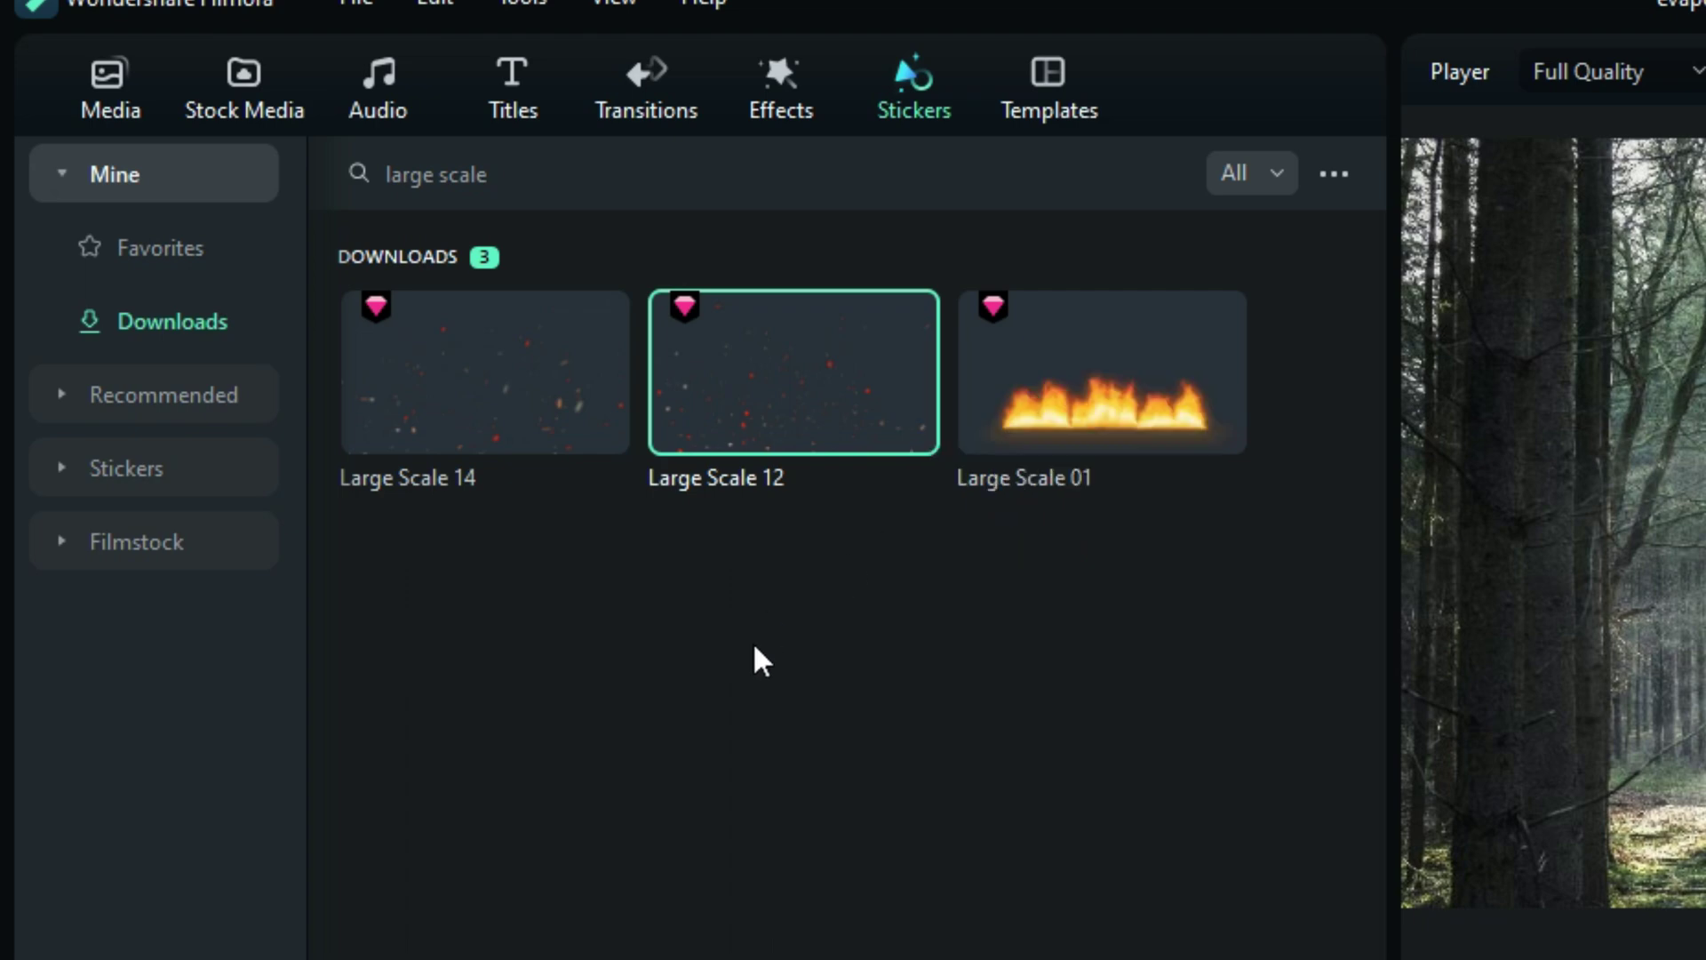
left_click(788, 383)
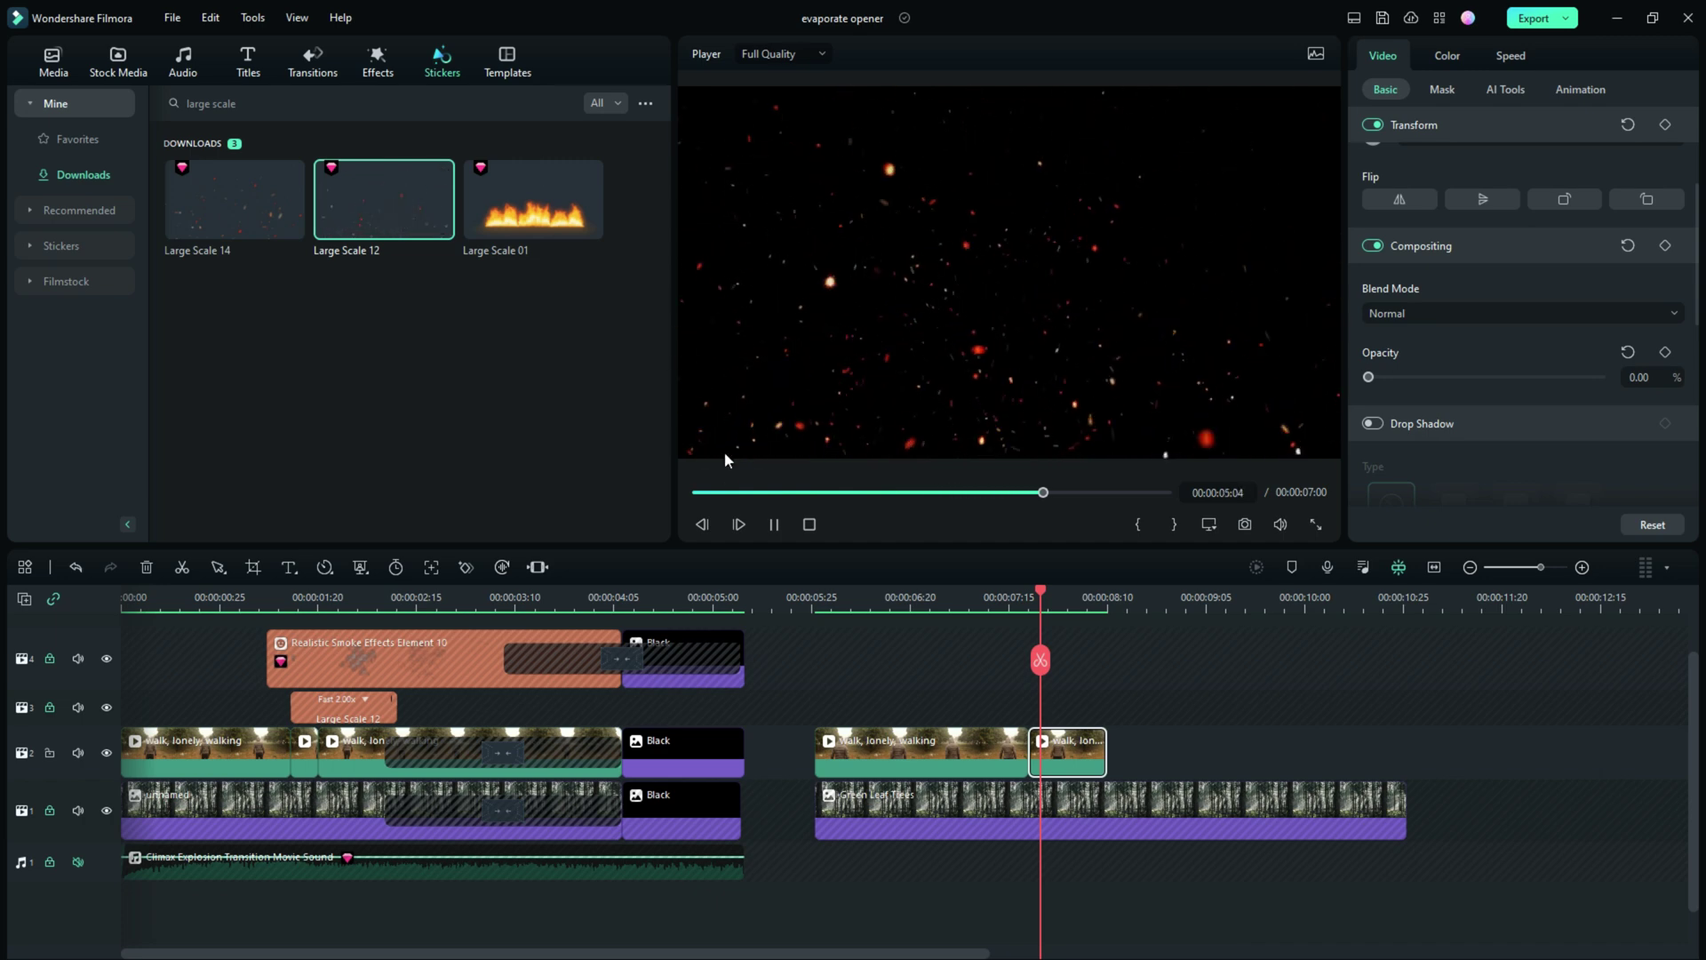
left_click(773, 524)
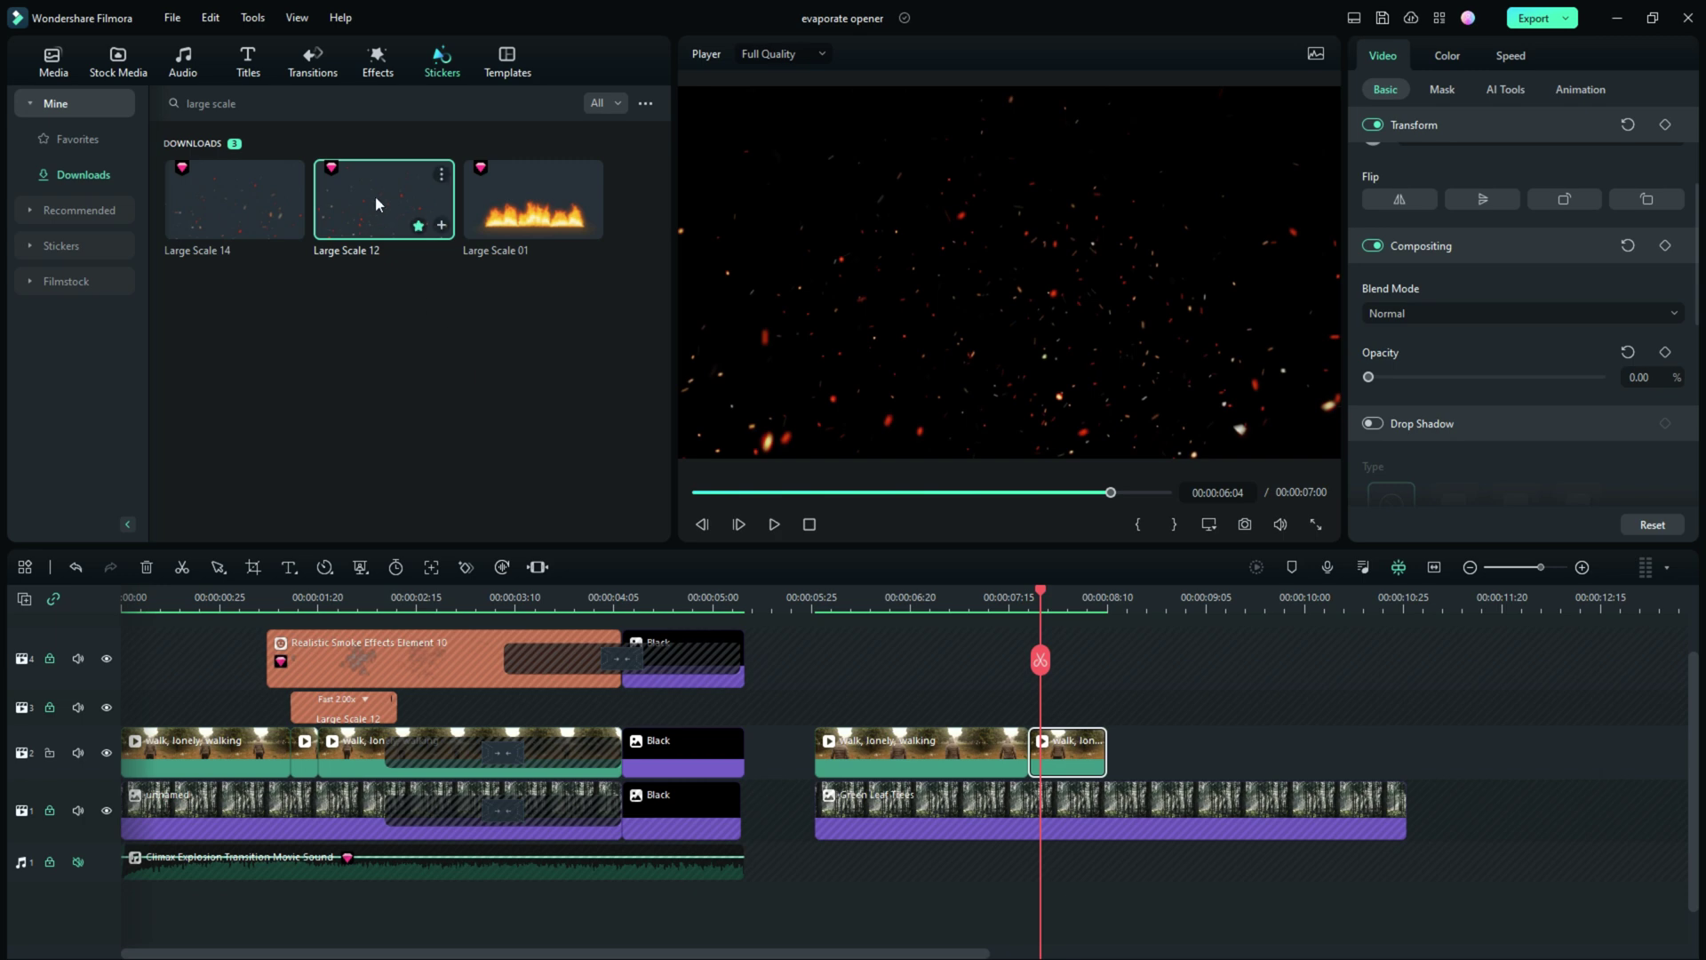
left_click_drag(375, 193, 1038, 722)
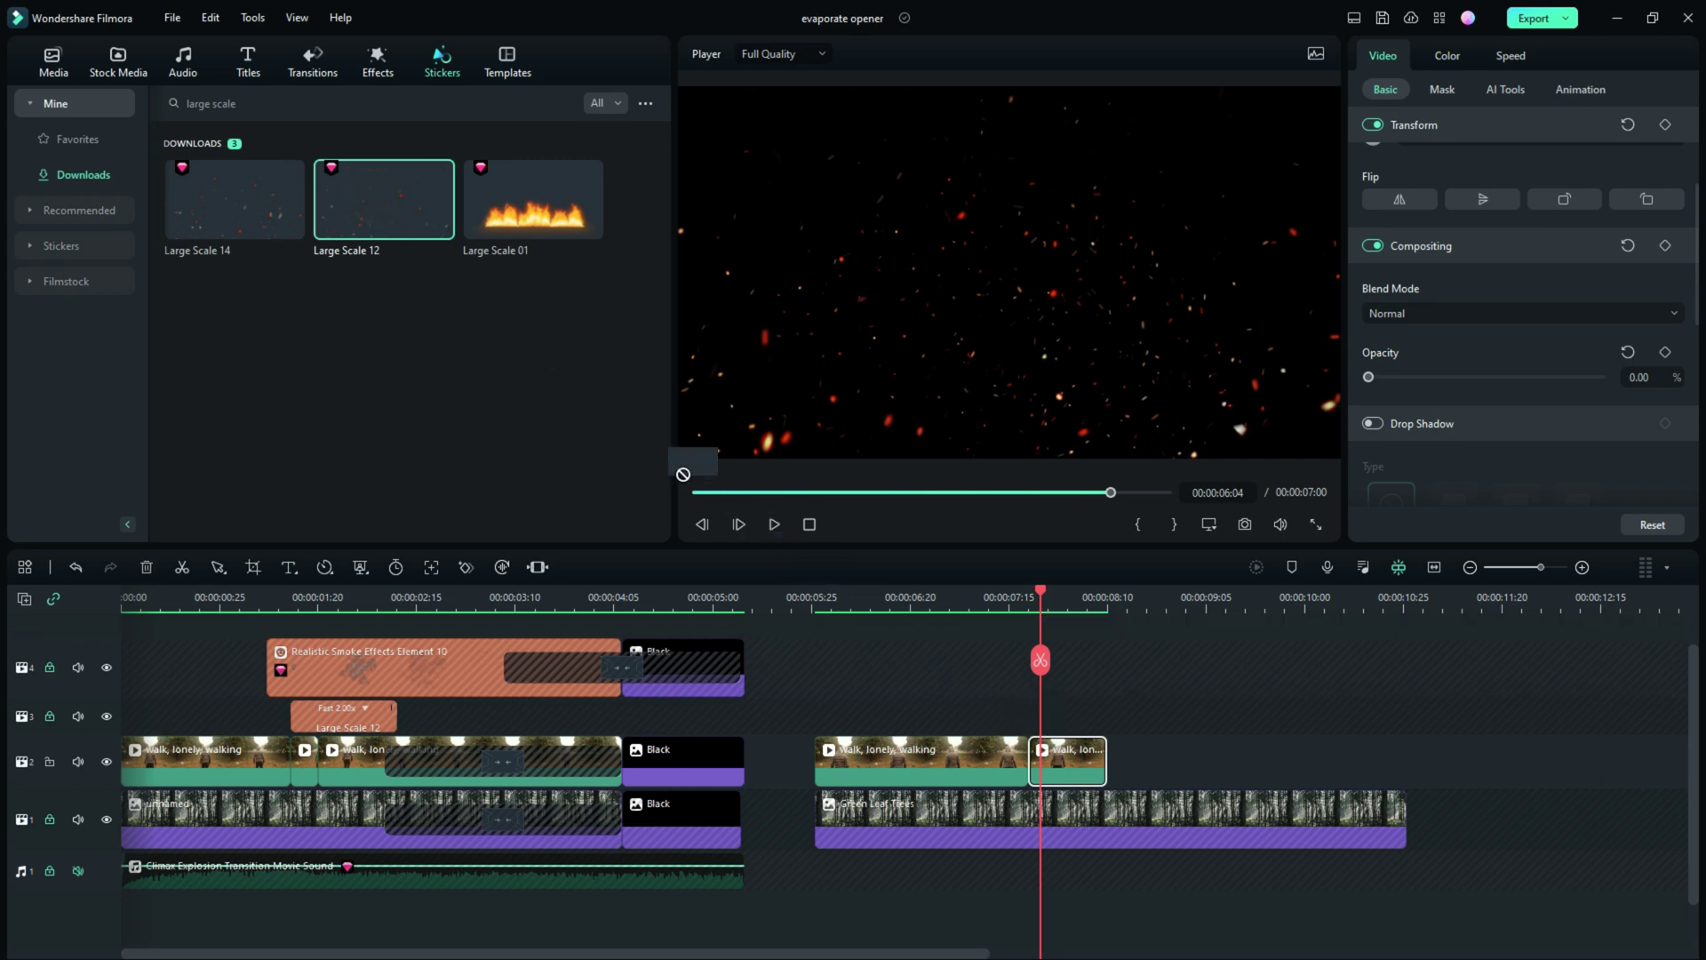
left_click(50, 716)
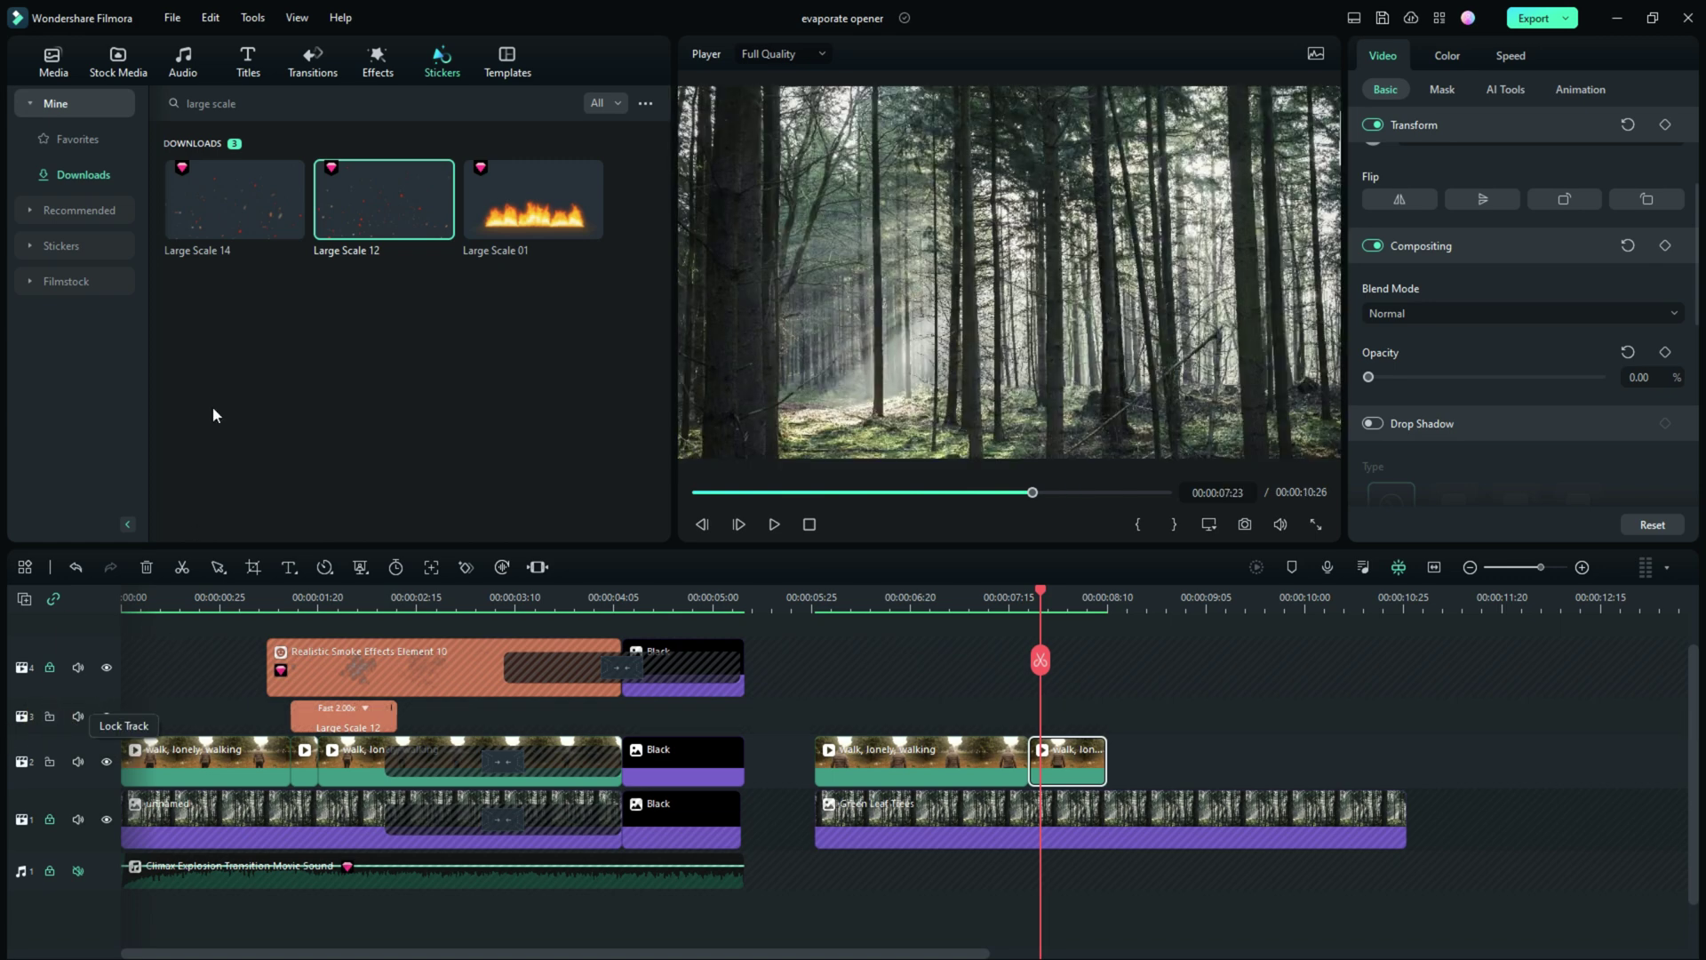
Place the Large Scale 12 particle sticker on track 3 at 07:20
left_click_drag(360, 210, 1043, 727)
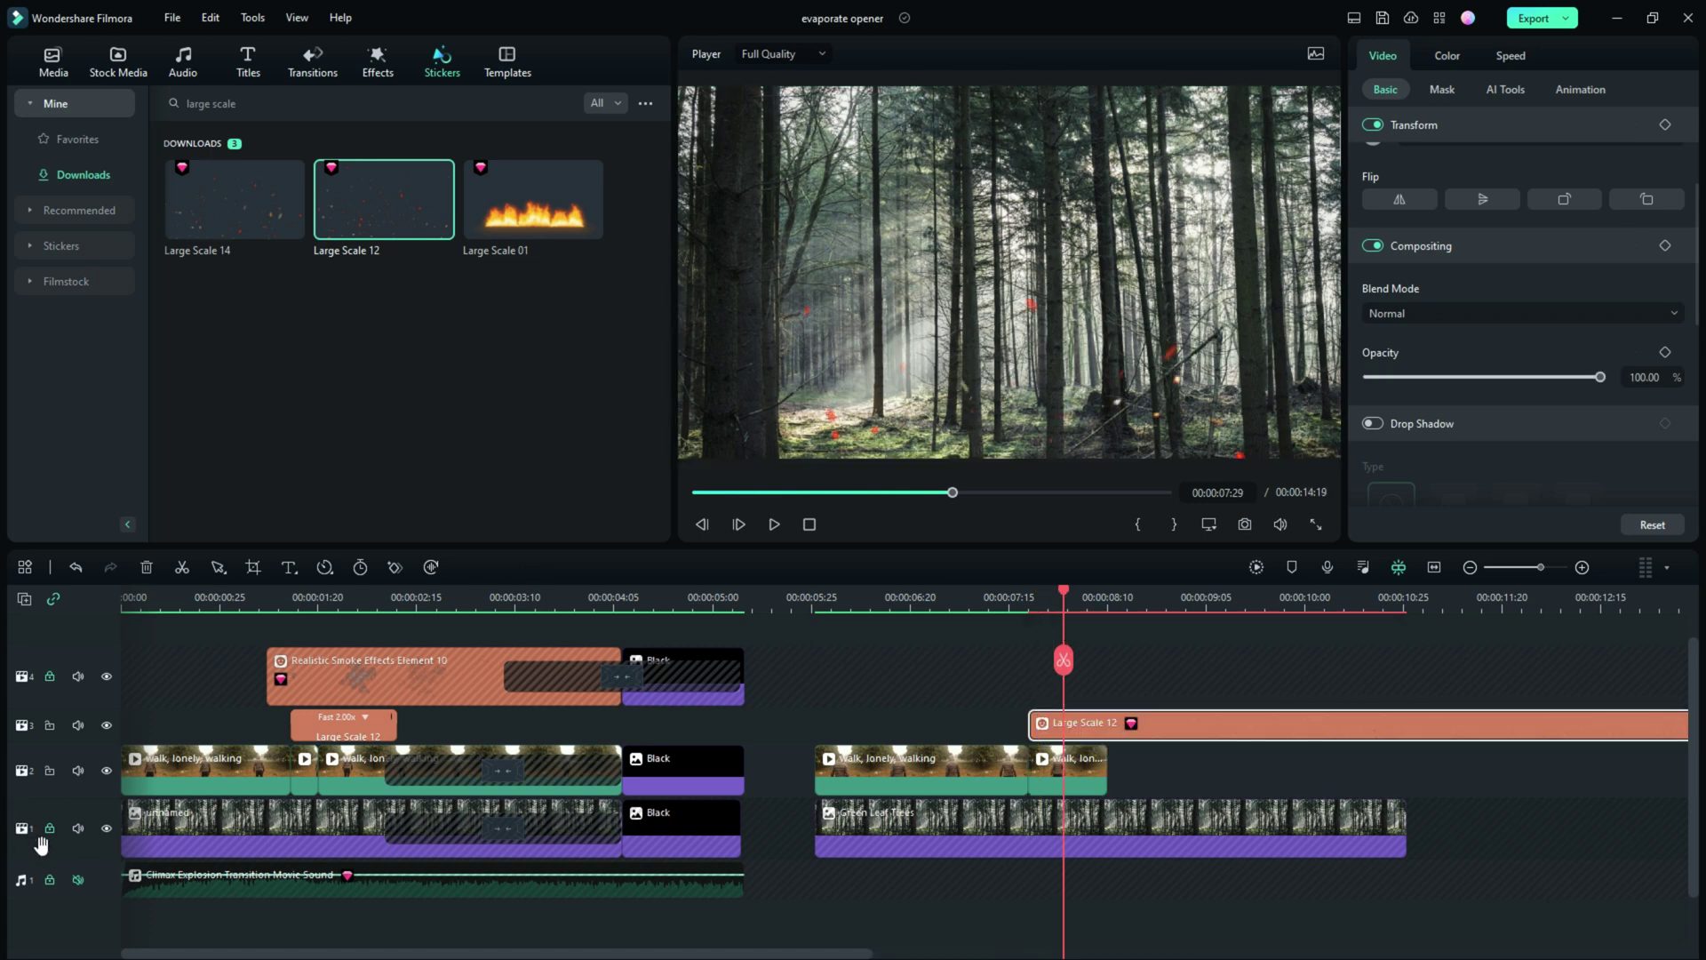
left_click(50, 773)
left_click(50, 771)
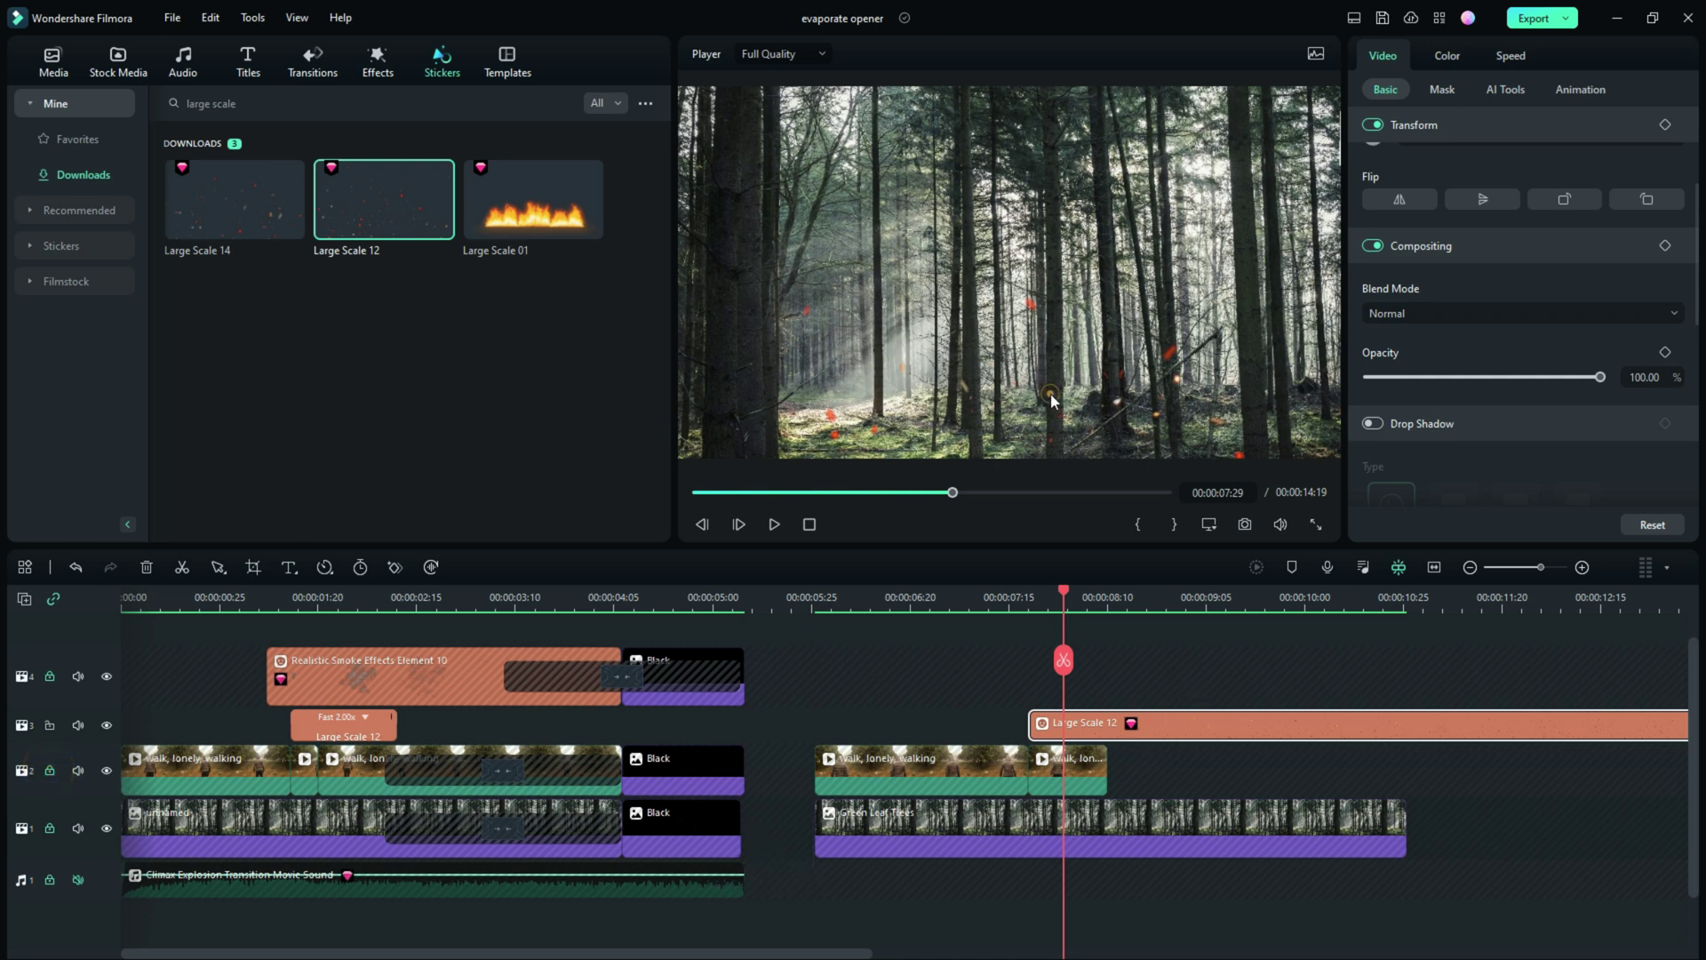
Shrink the particle sticker and move it over the forest's left-centre where the walker vanishes
left_click(1035, 320)
left_click_drag(1034, 320, 1042, 348)
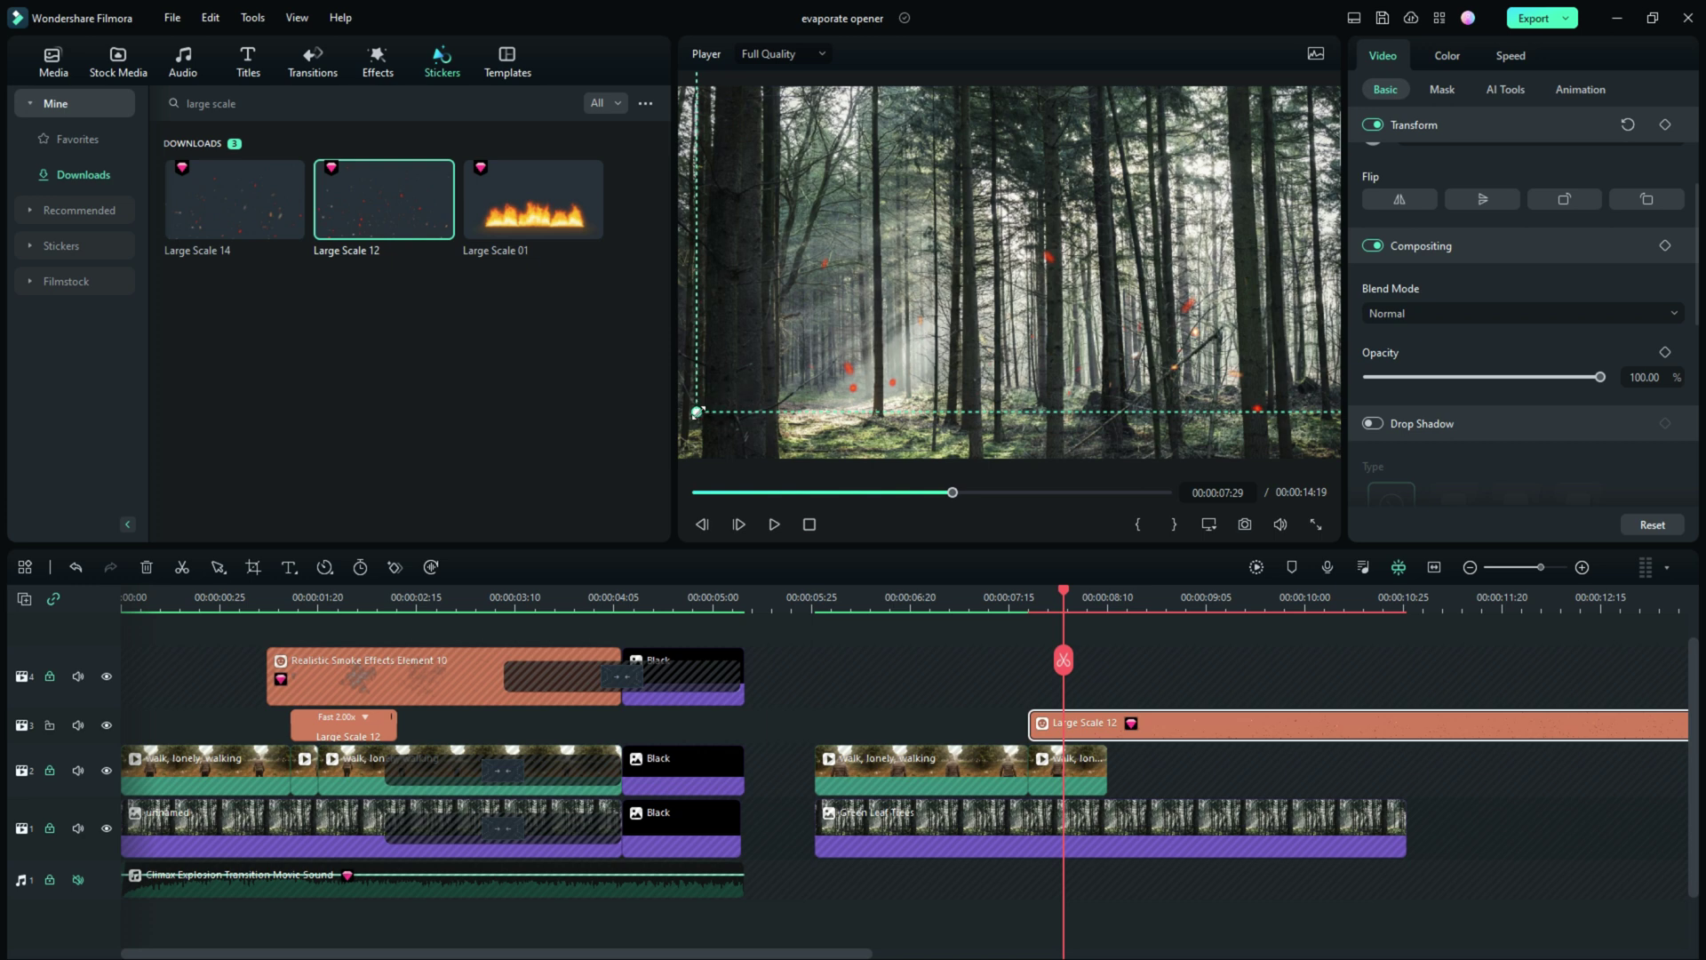
left_click_drag(697, 411, 815, 353)
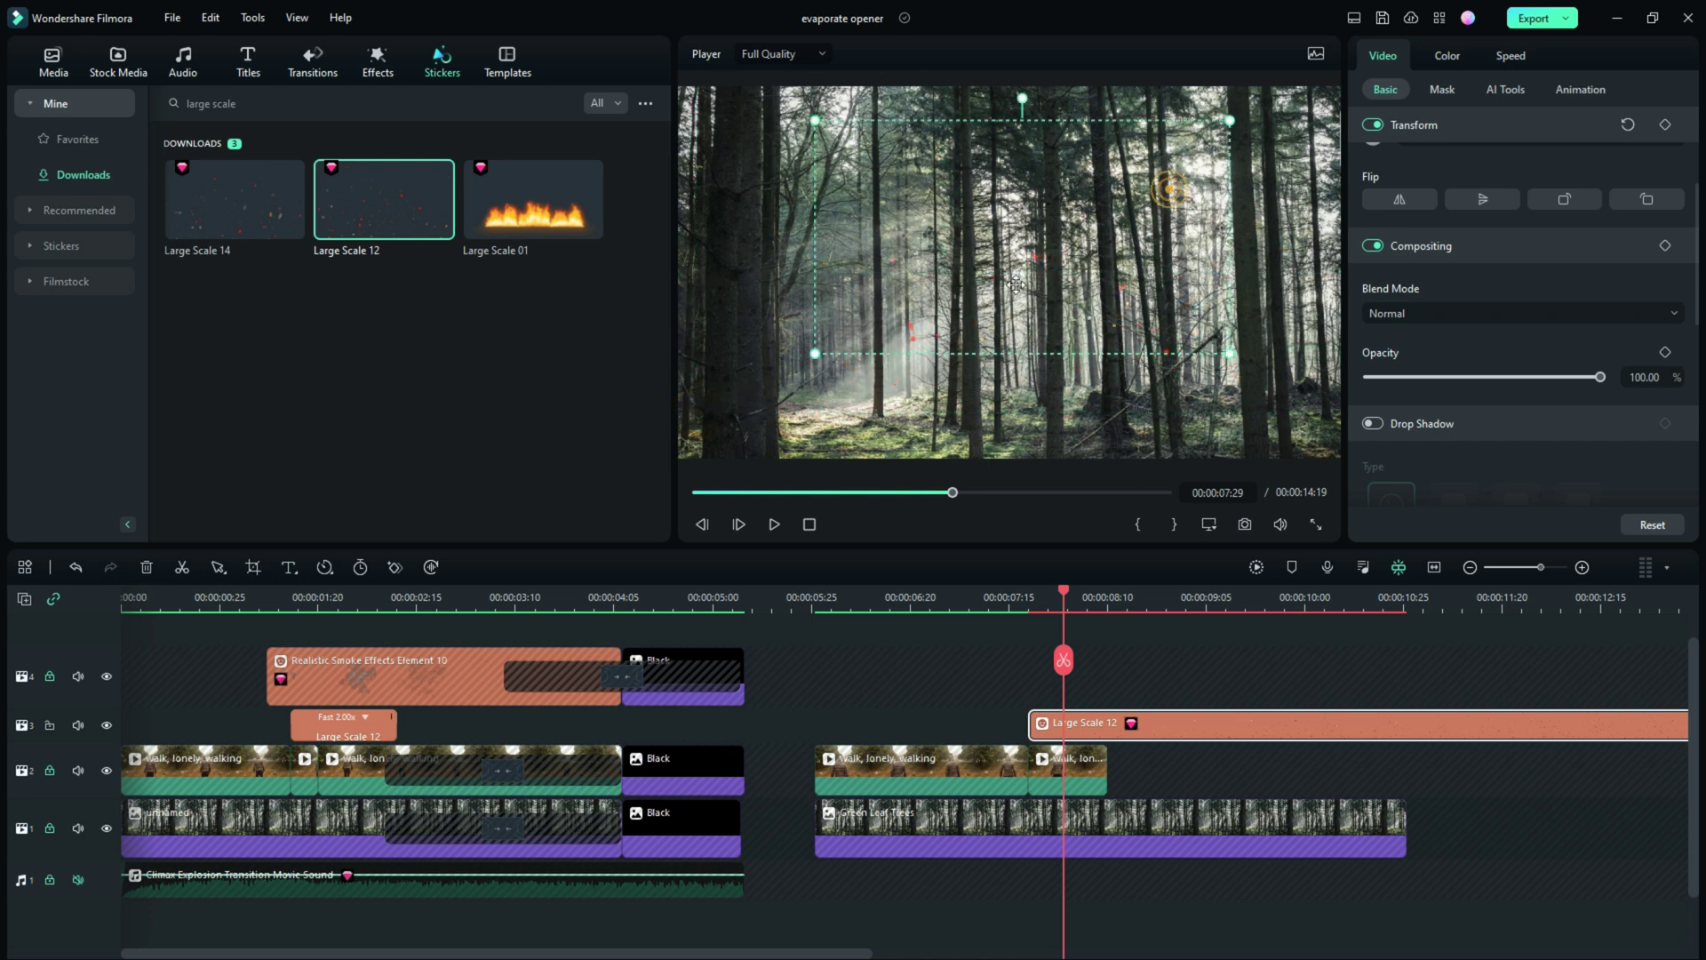
left_click_drag(1016, 284, 942, 333)
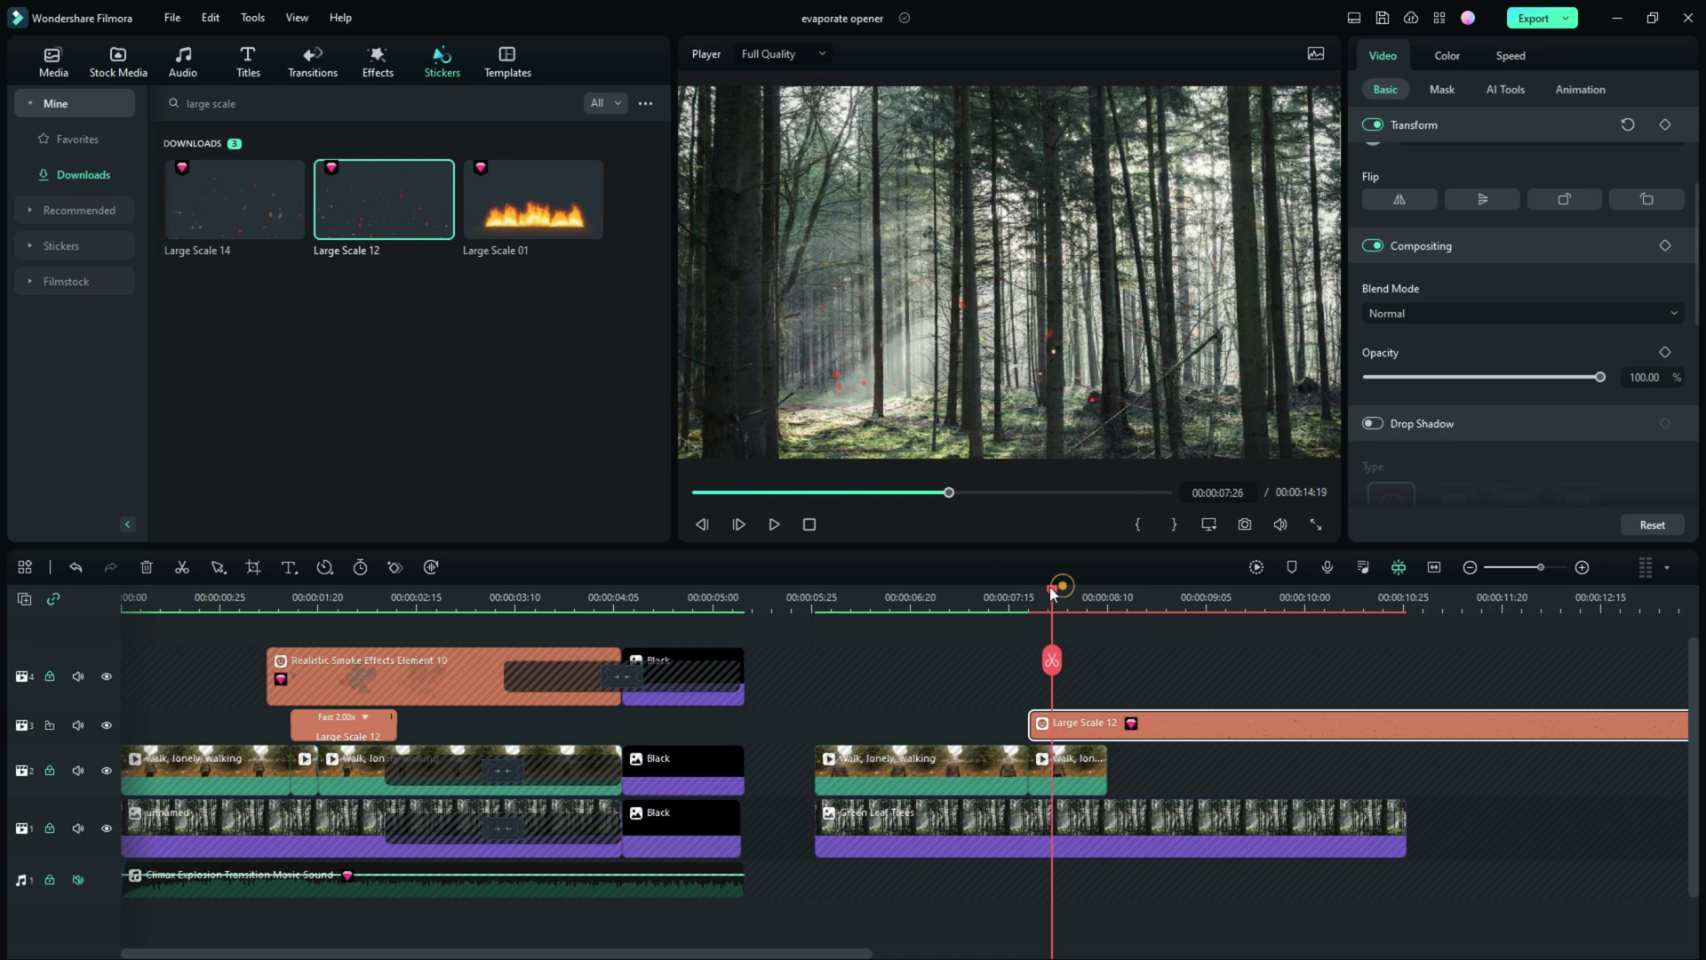
left_click_drag(1052, 593, 1134, 591)
left_click(1000, 367)
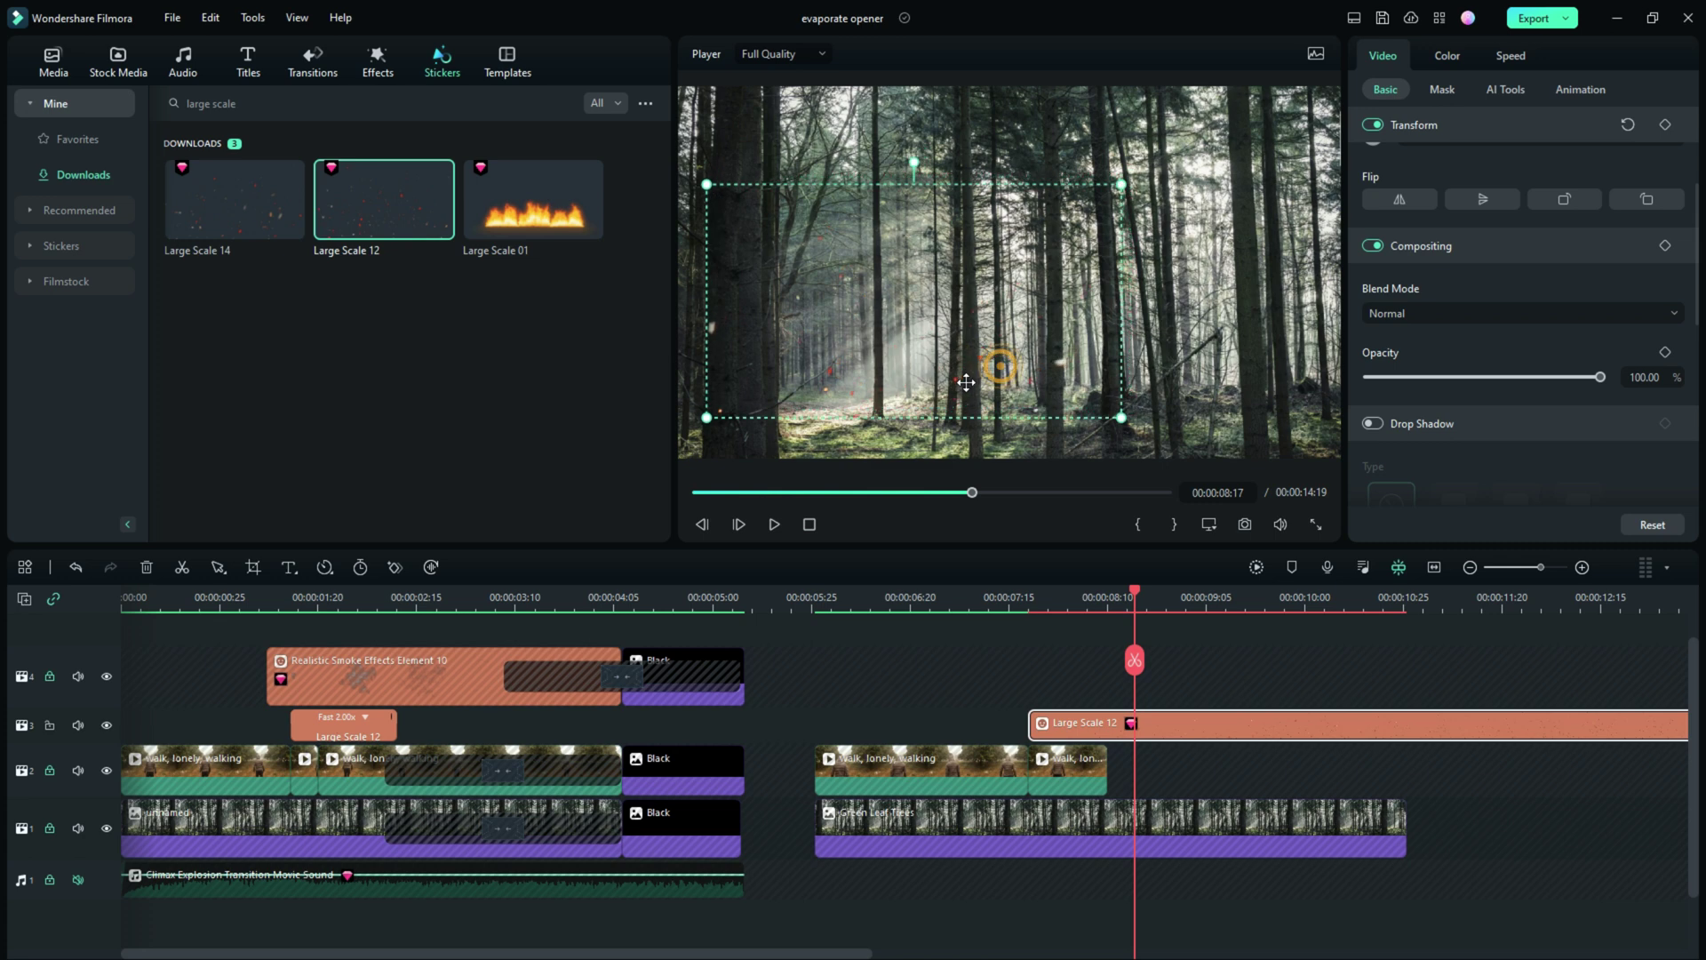
left_click_drag(967, 382, 952, 392)
left_click_drag(1107, 428, 1049, 396)
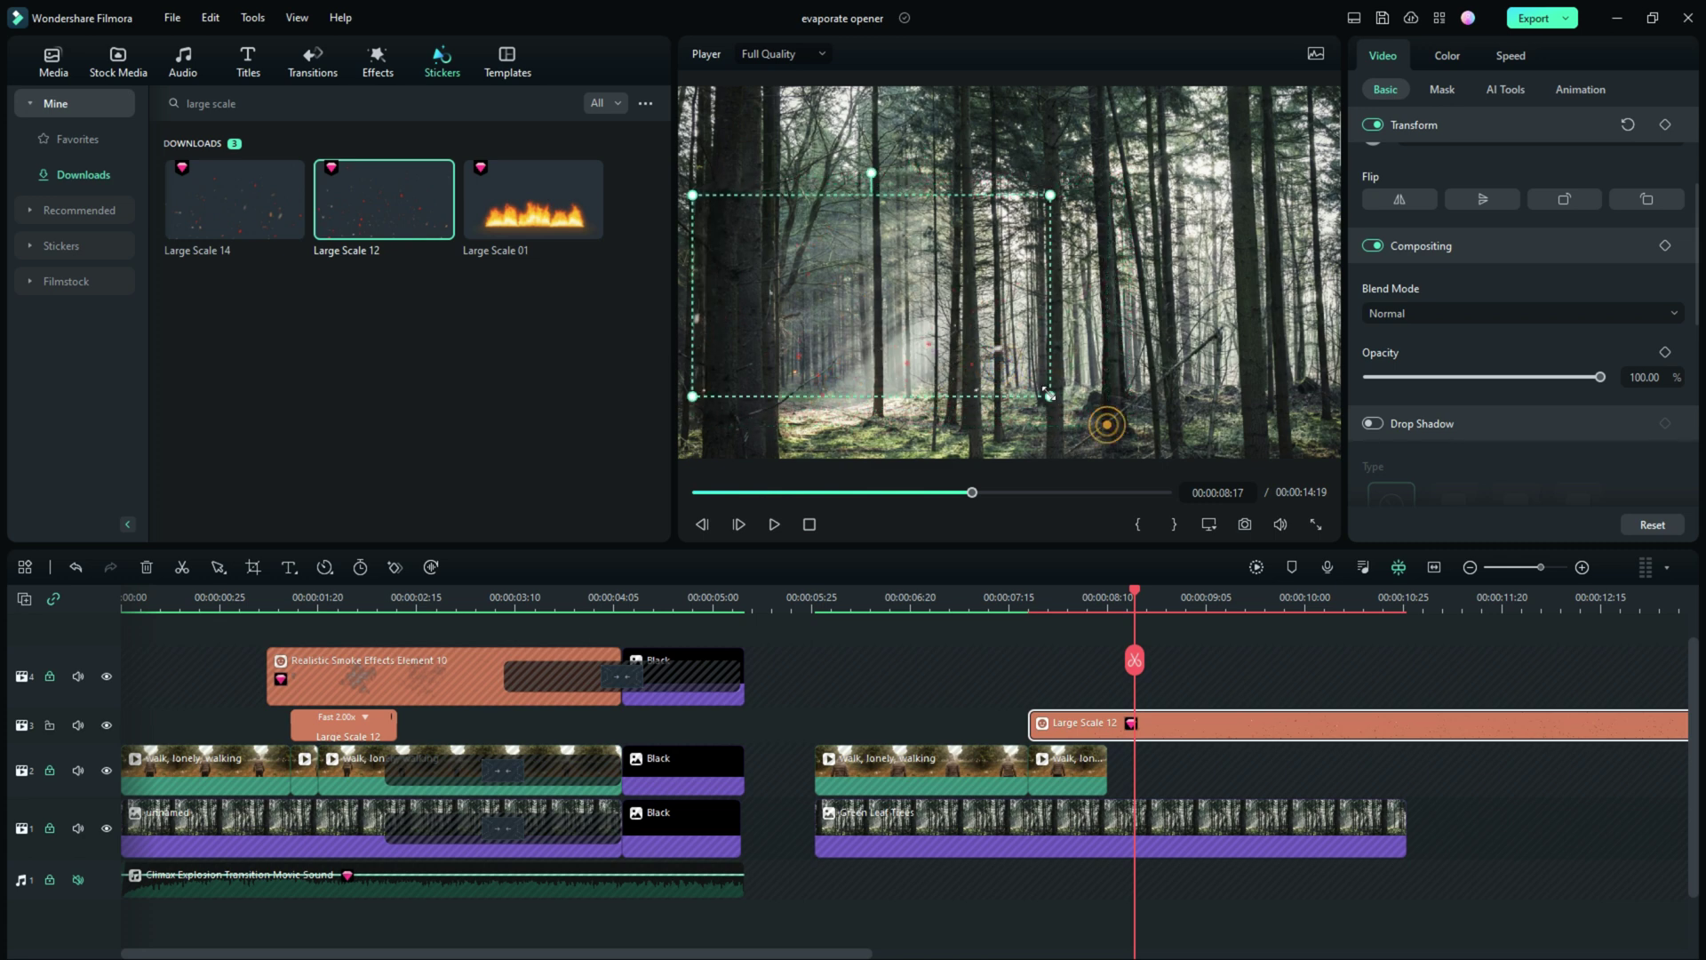
key("Up")
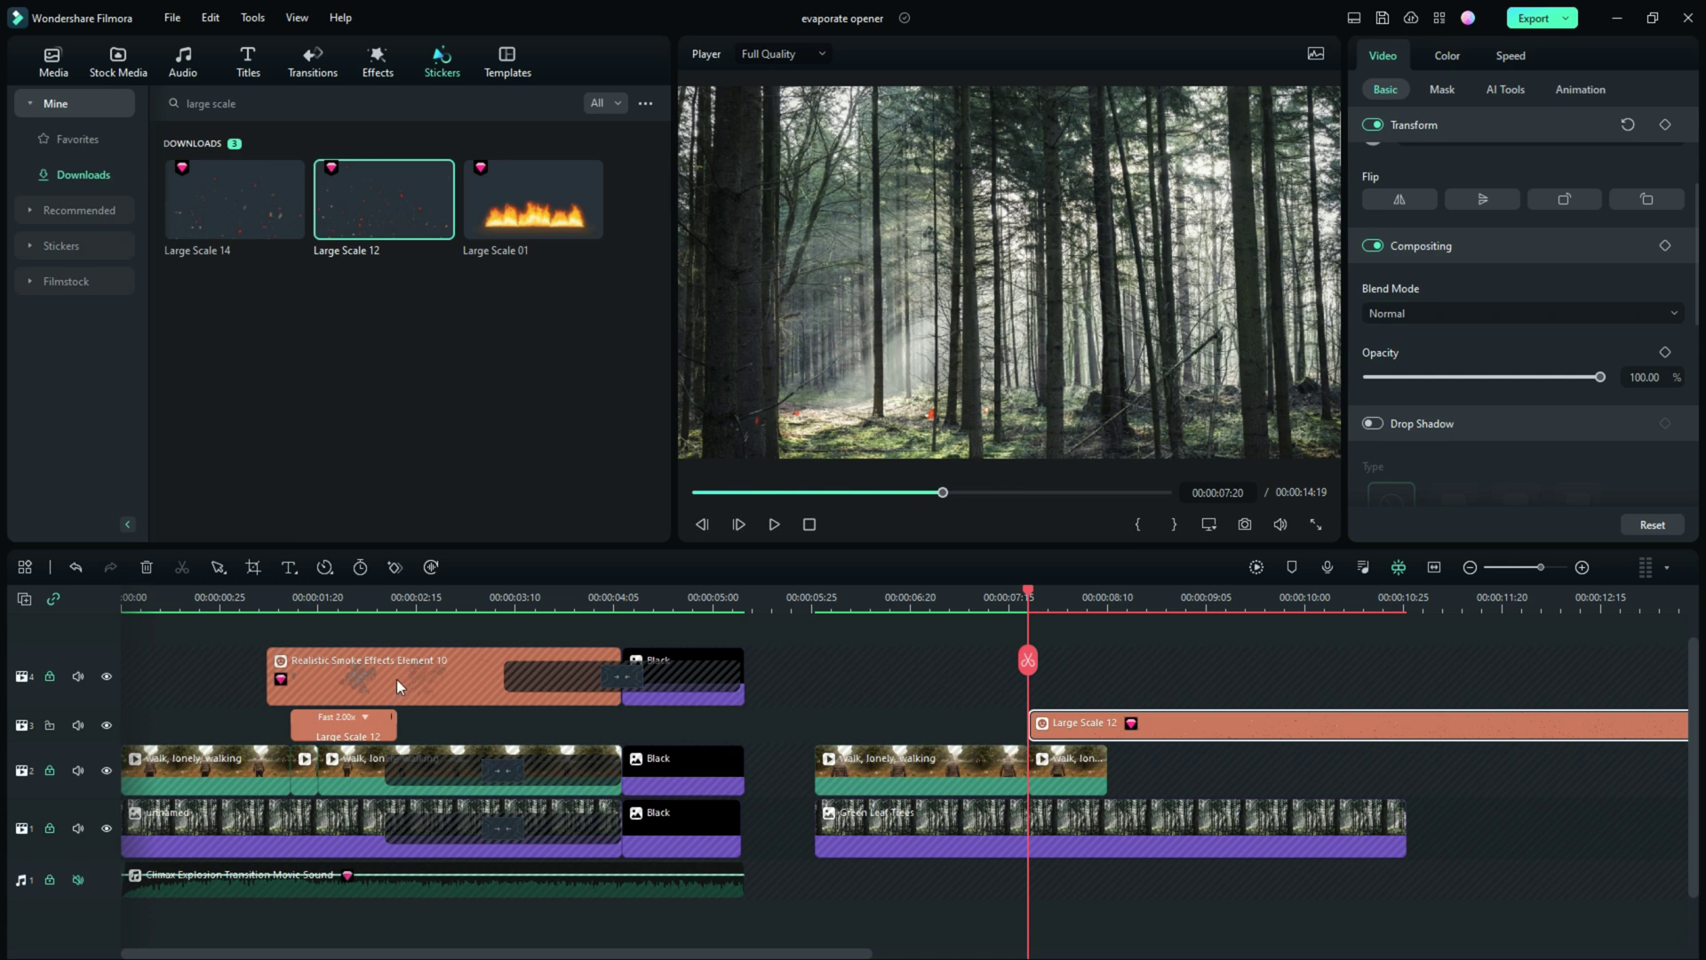
Unlock track 4 and copy the Realistic Smoke Effects Element 10 clip
left_click(54, 59)
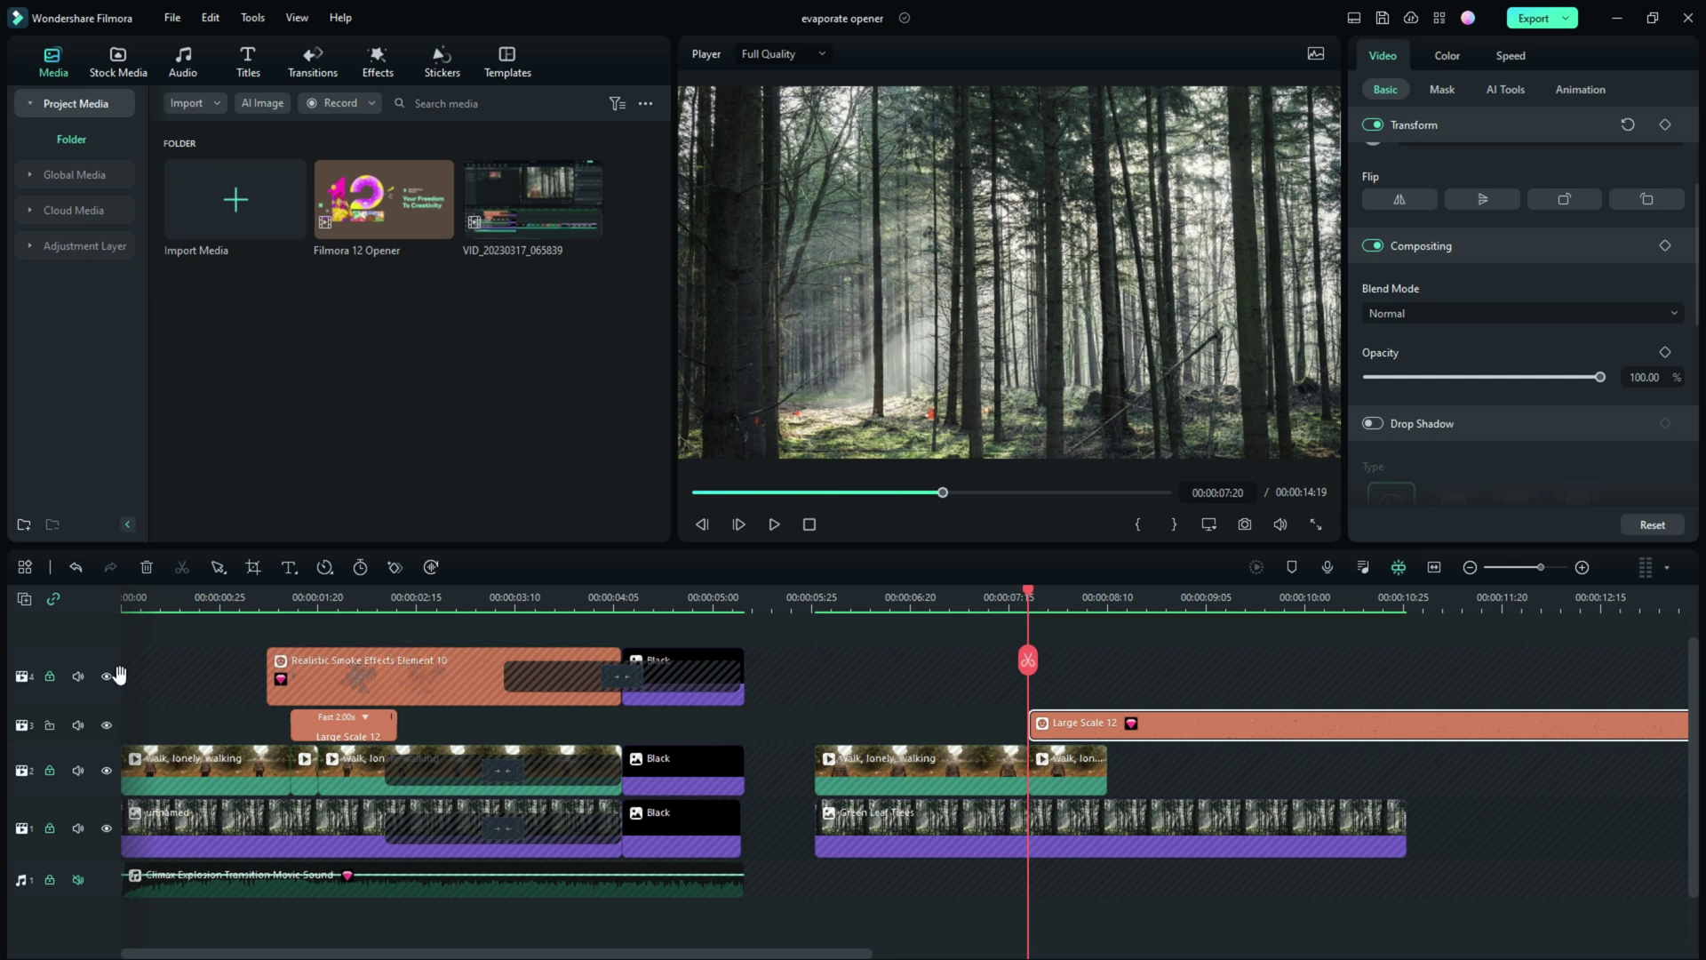
left_click(50, 677)
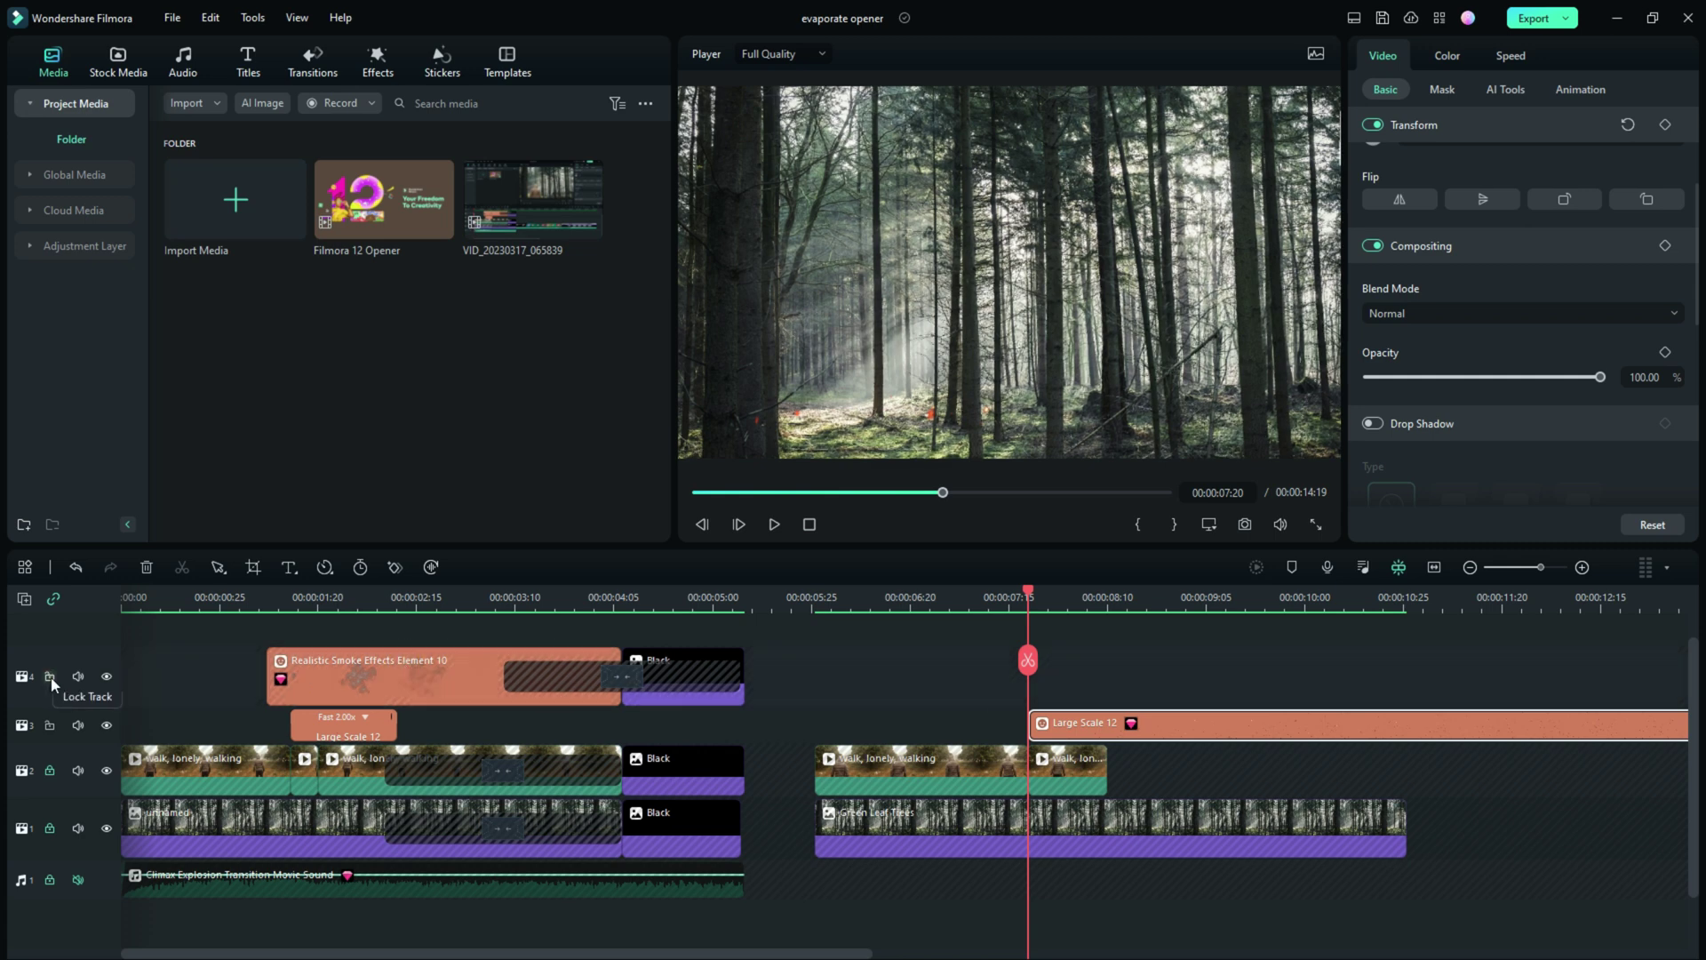
left_click(363, 680)
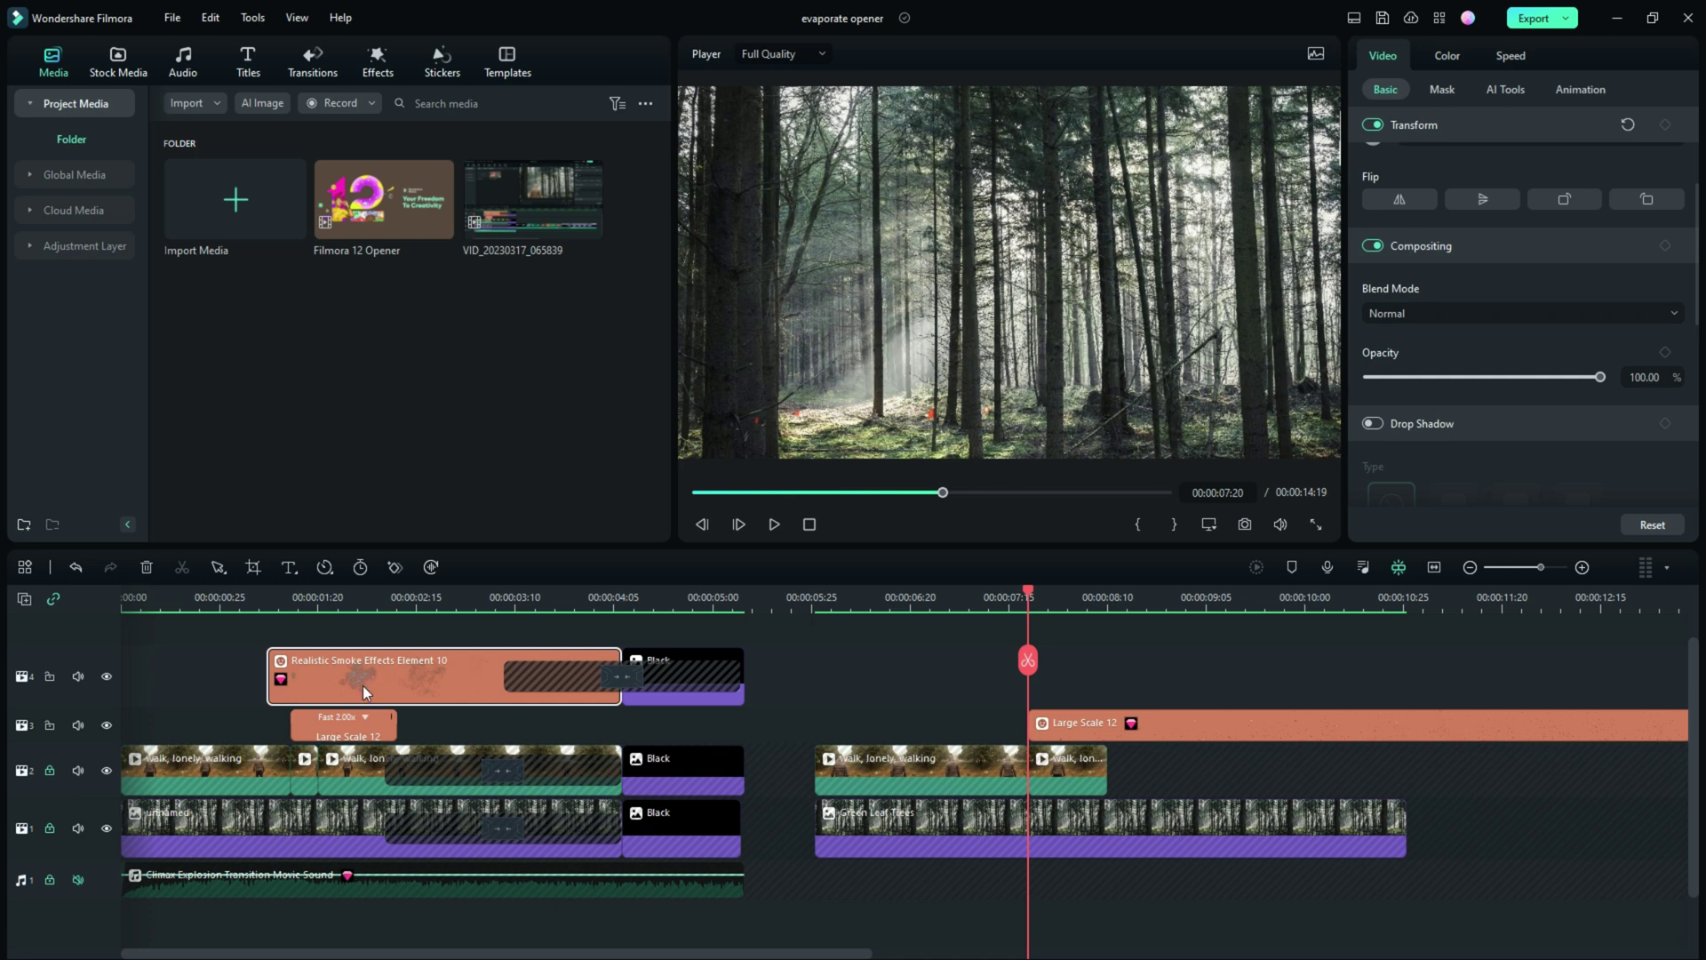
left_click(1058, 675)
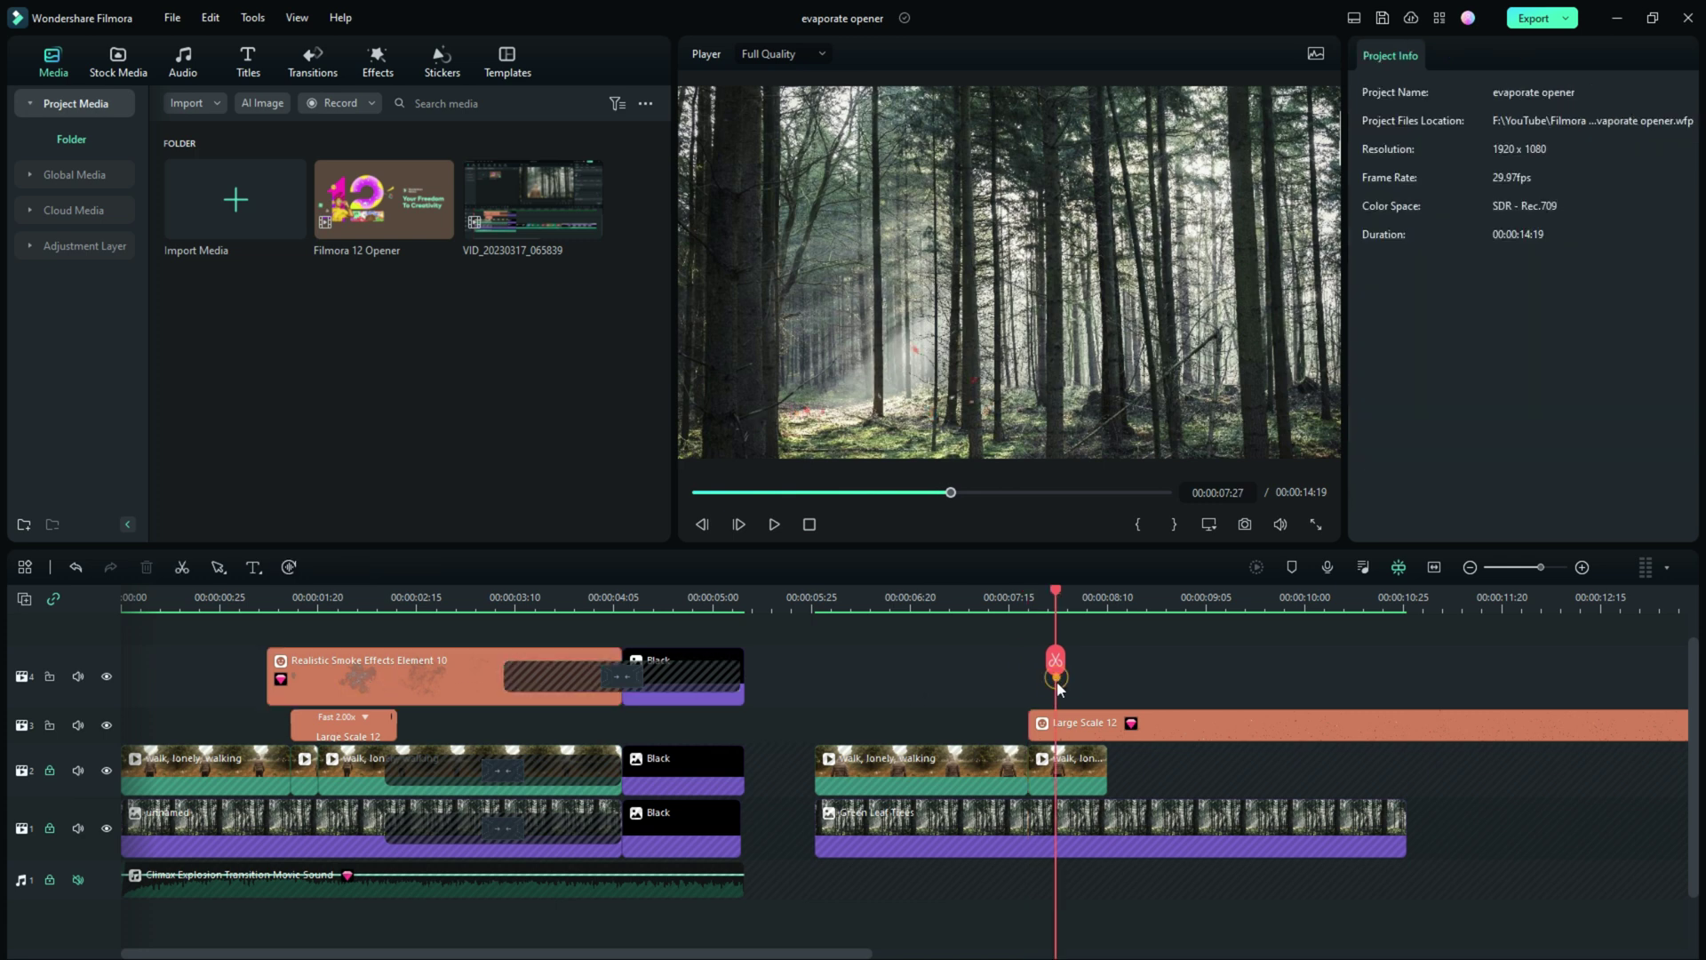
Paste the smoke clip copy on track 4, starting near 07:21
left_click_drag(1056, 590, 1033, 592)
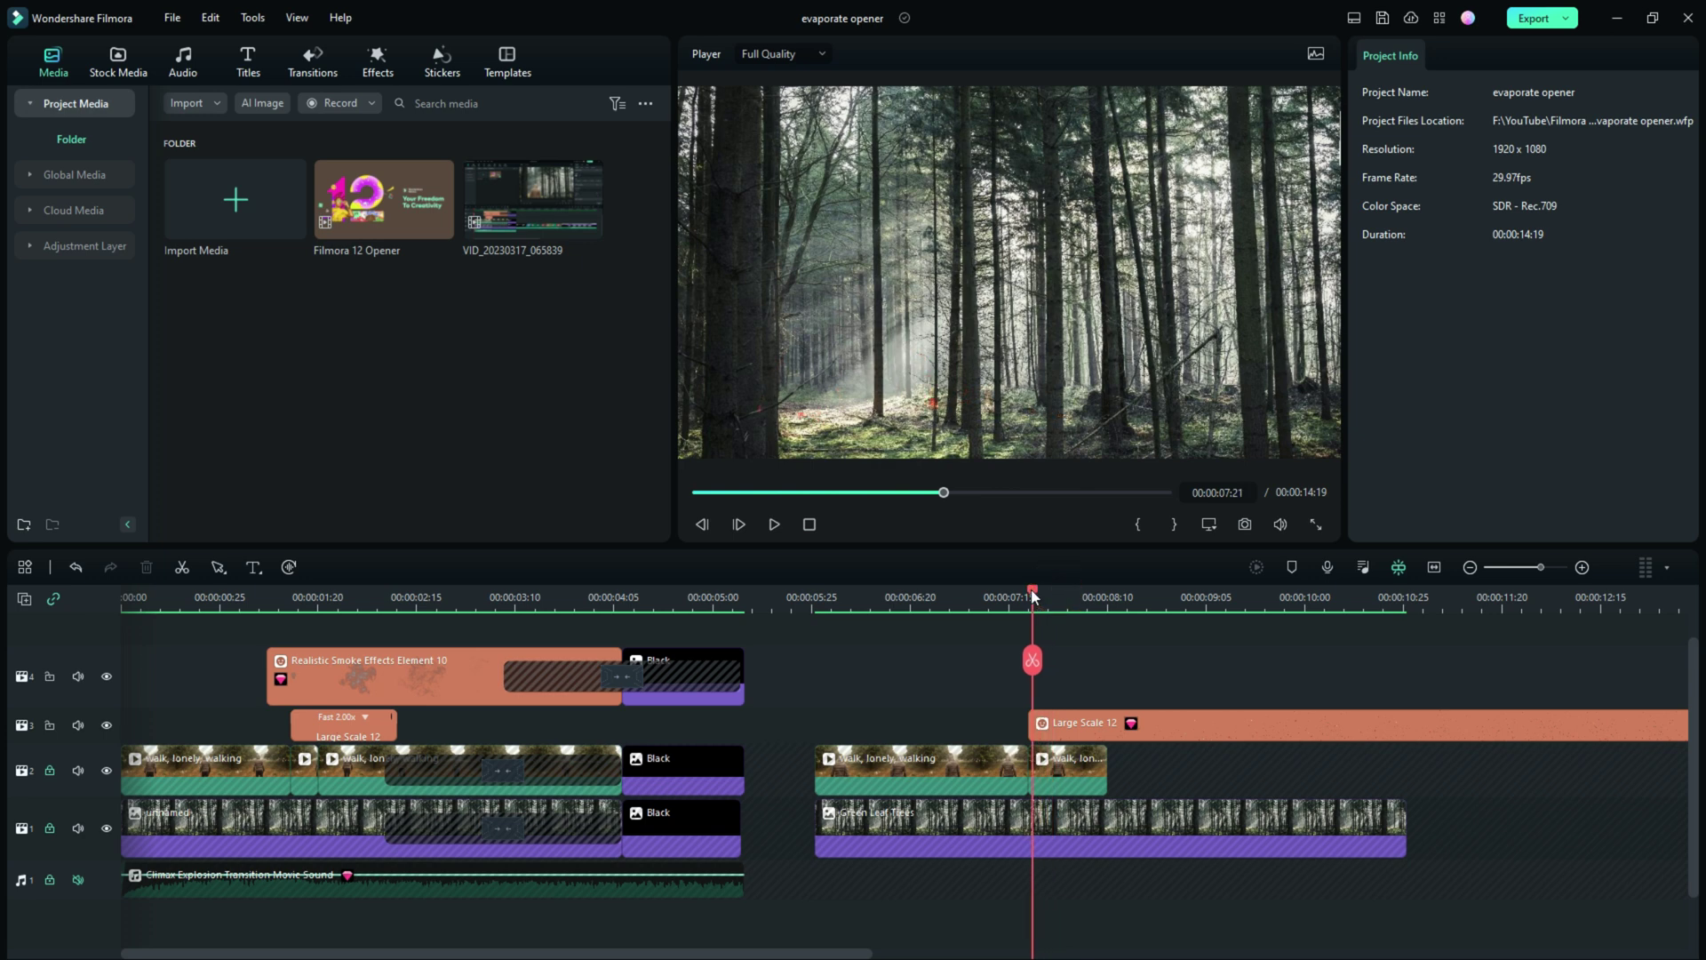
left_click(1067, 696)
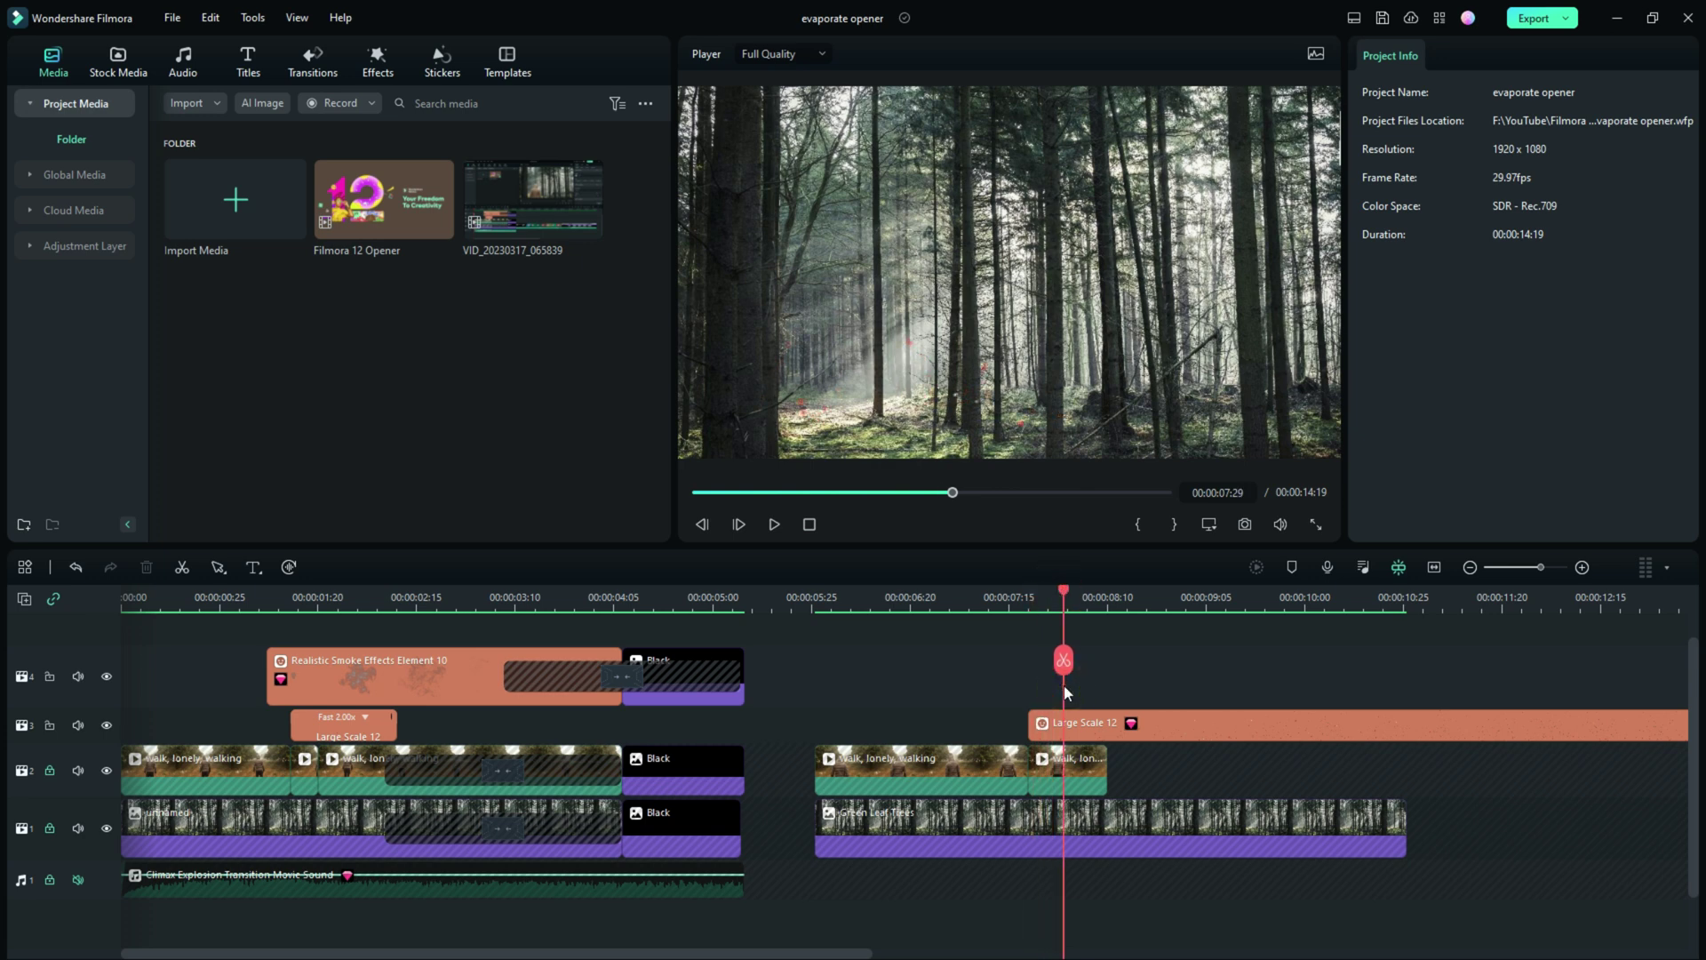
key("ctrl+v")
left_click_drag(1121, 675, 1085, 675)
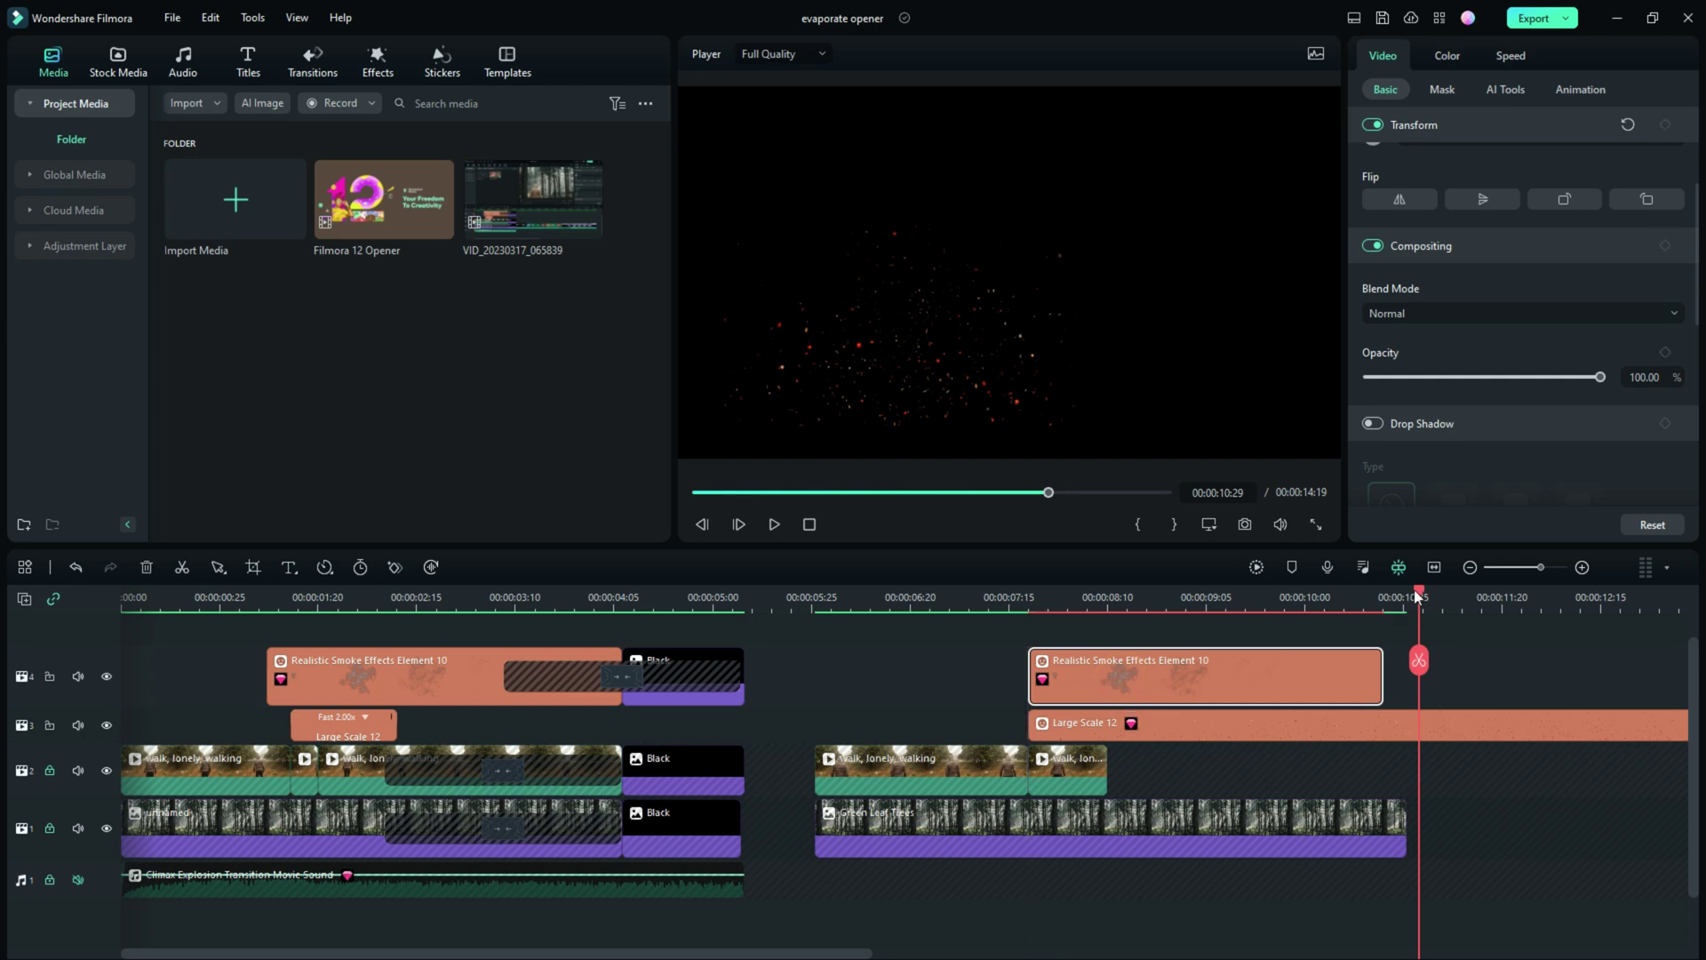
left_click_drag(1419, 597, 1028, 598)
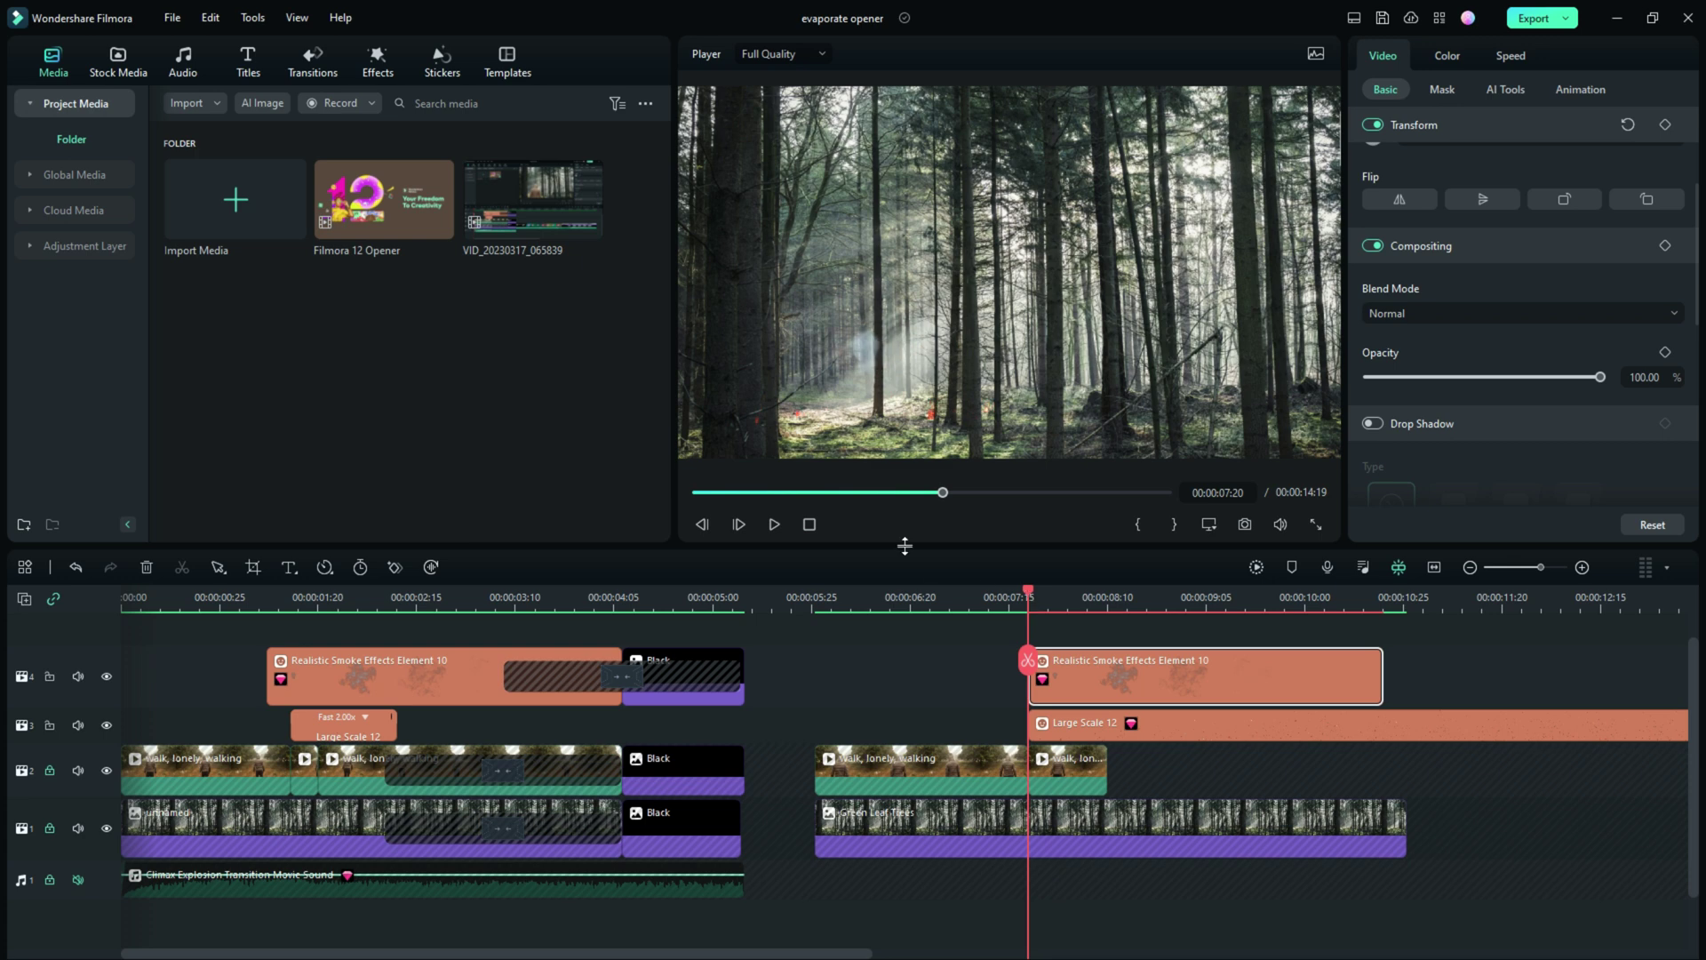
left_click(701, 526)
left_click(701, 526)
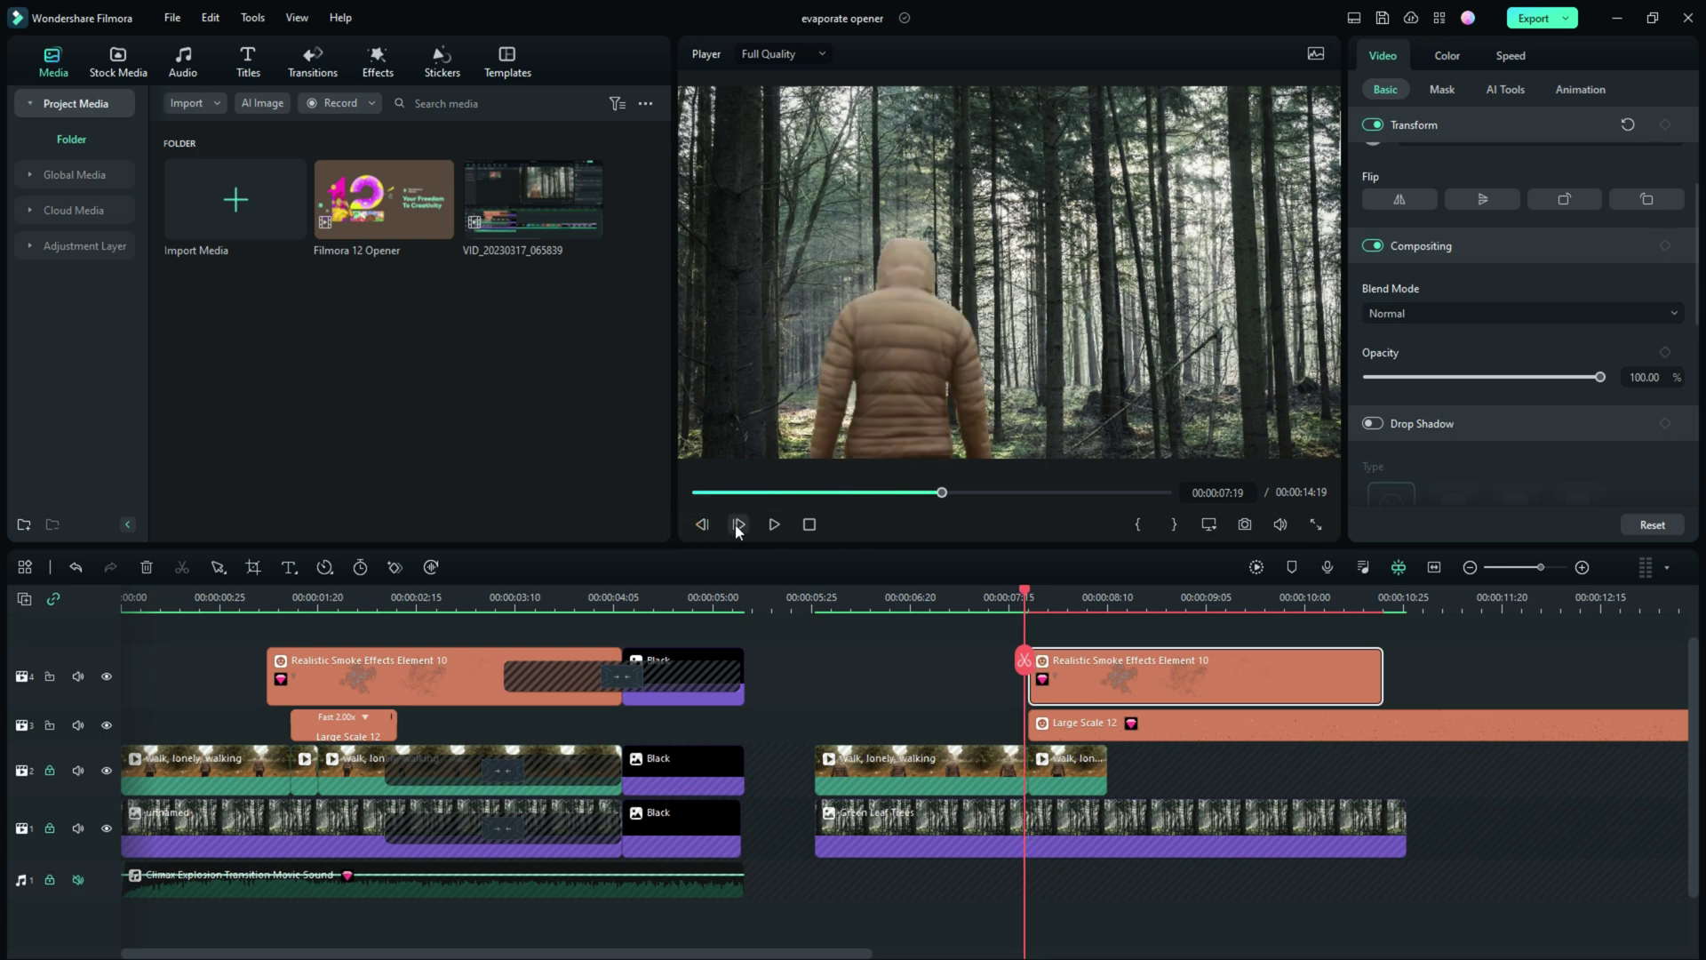
left_click(738, 525)
left_click_drag(1112, 668, 1052, 678)
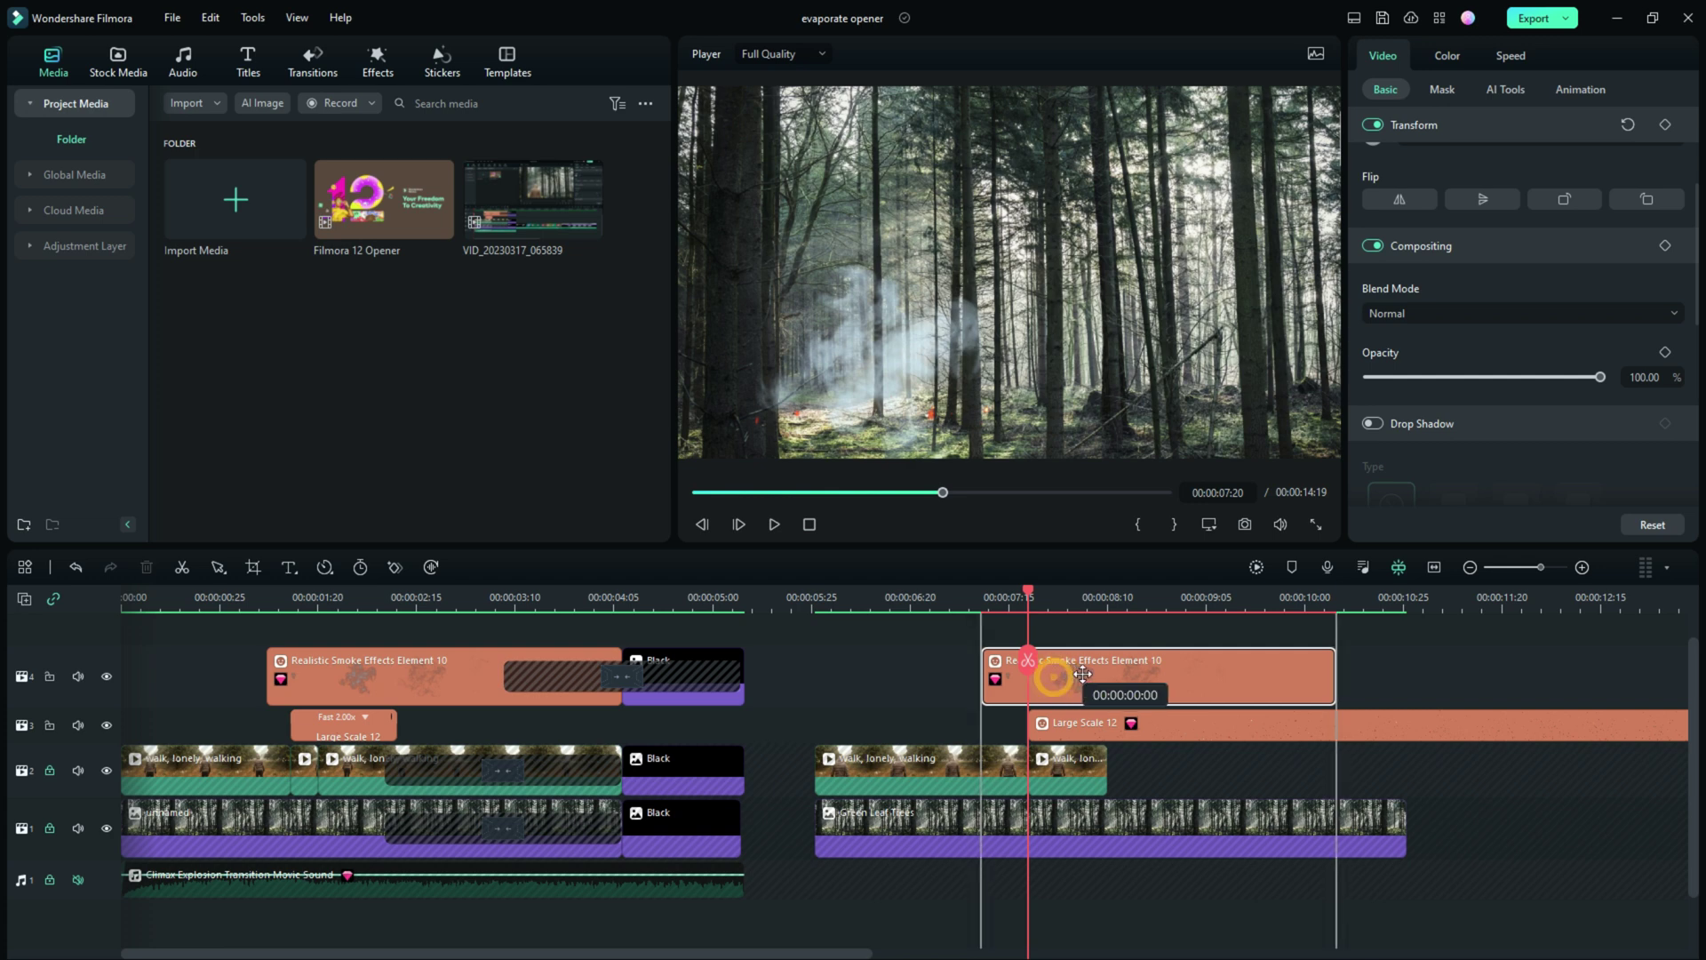
left_click(1029, 660)
key("Delete")
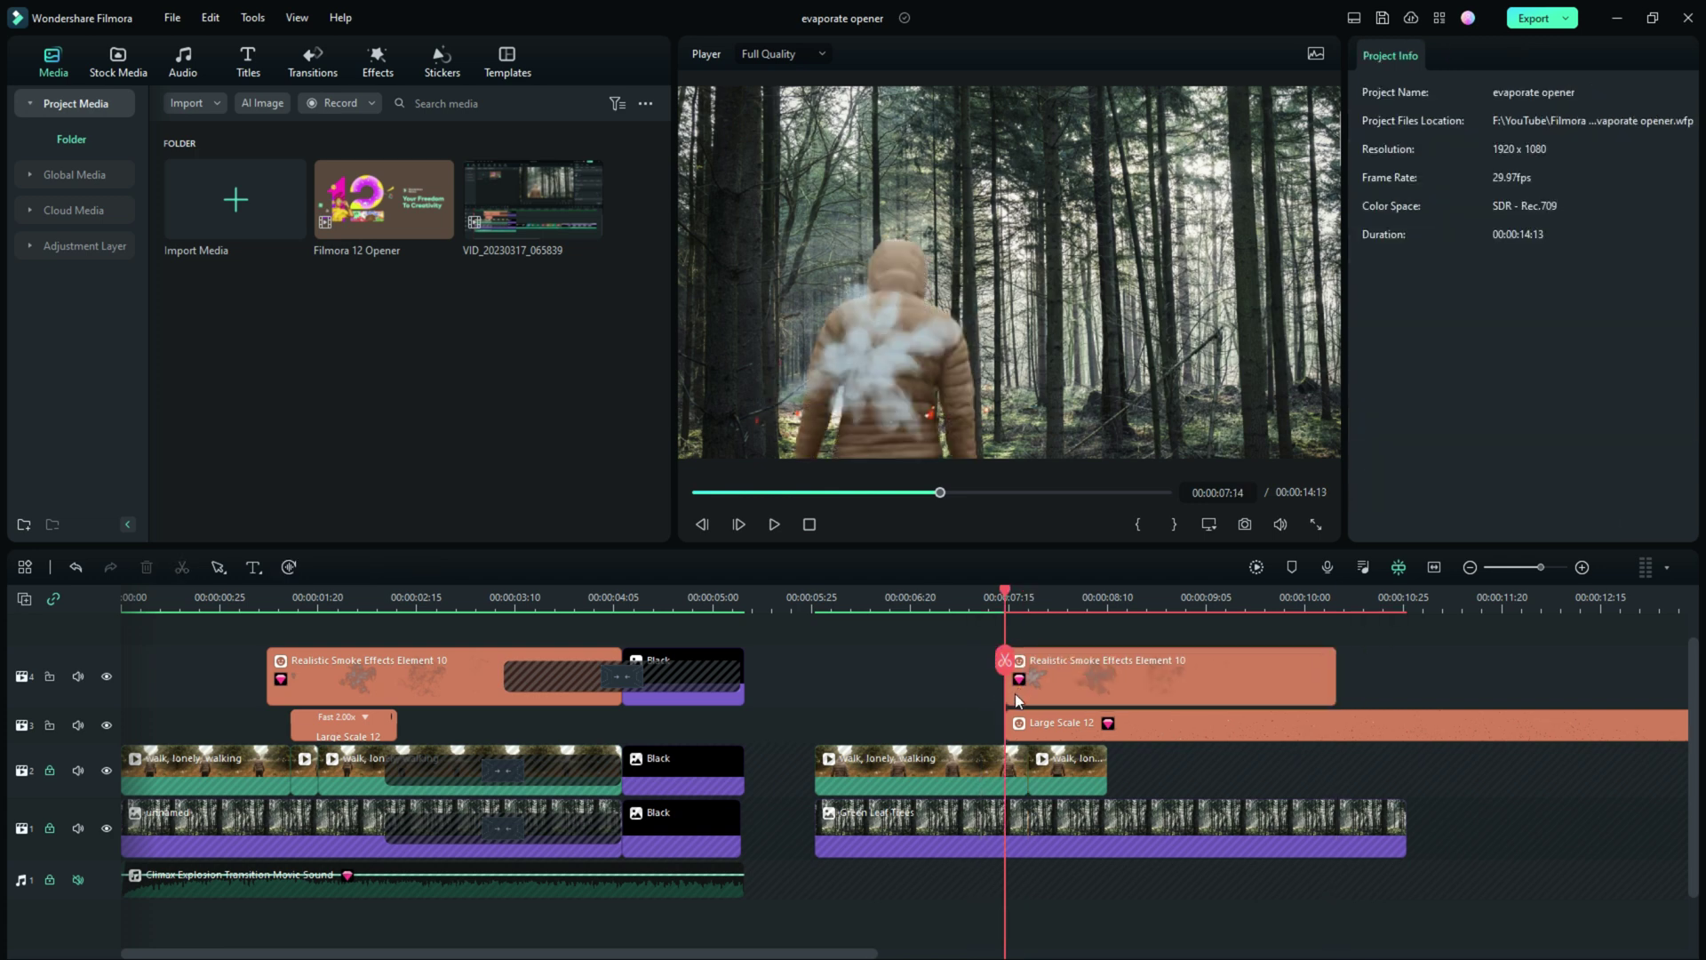
key("Left")
key("Left")
key("Left")
key("Left")
key("Left")
key("Left")
key("Left")
key("Left")
key("Left")
key("Left")
key("Left")
key("Left")
key("Left")
key("Left")
key("Left")
key("Left")
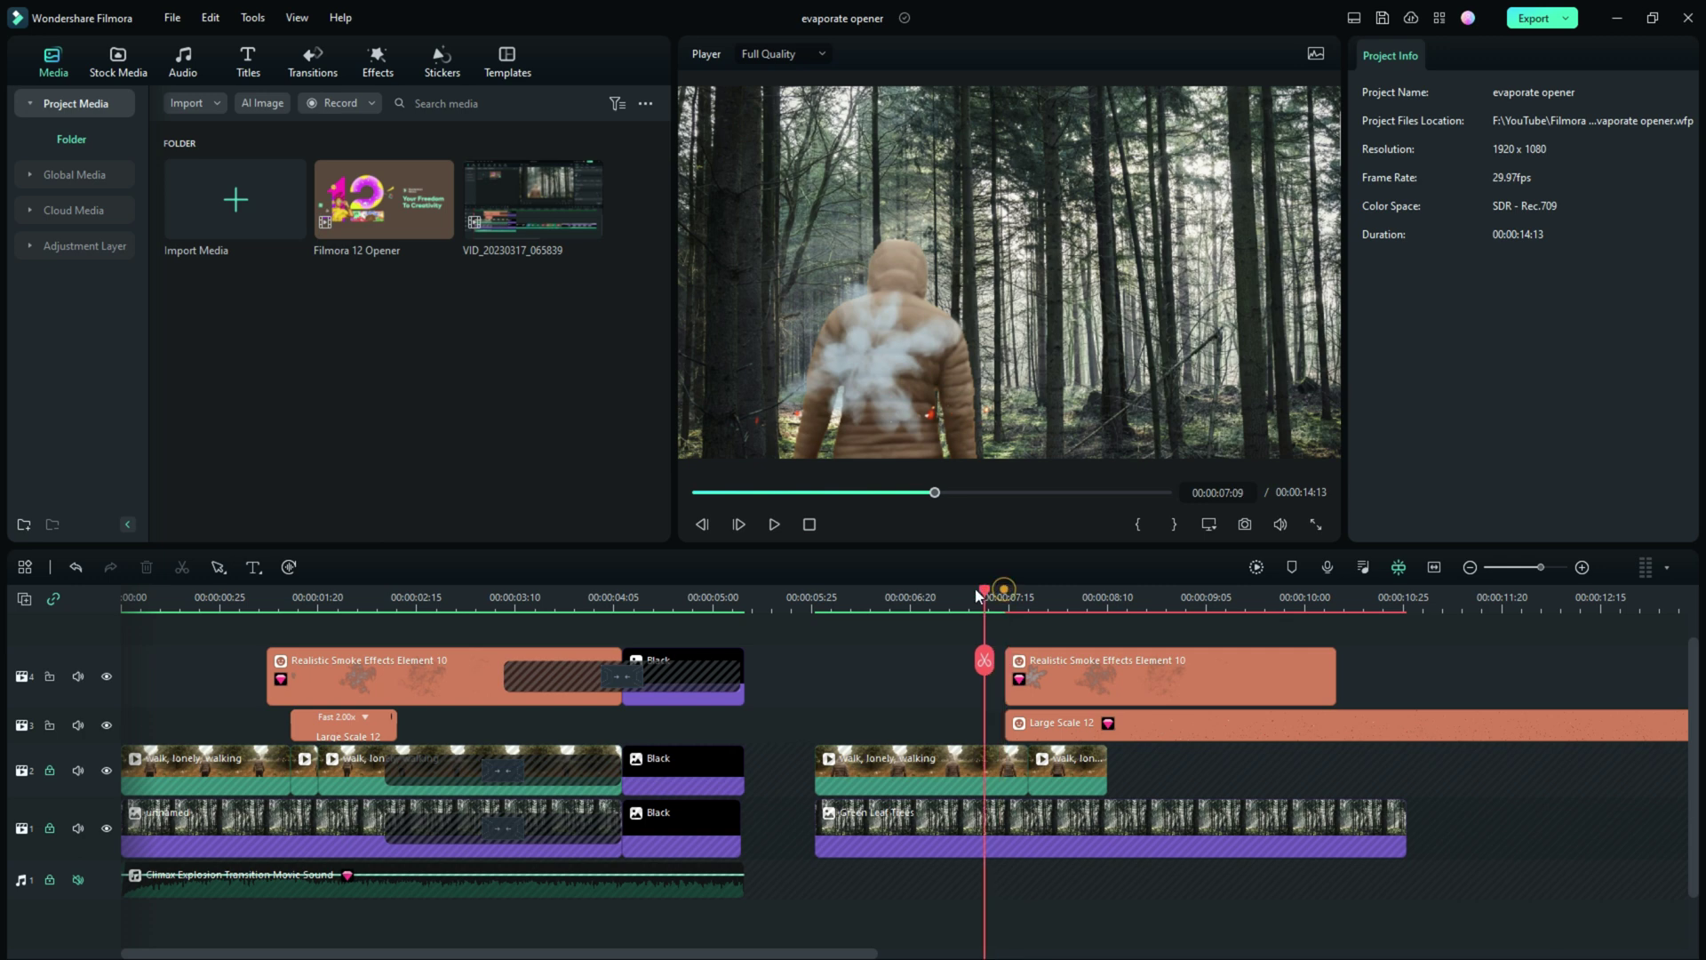
left_click(772, 525)
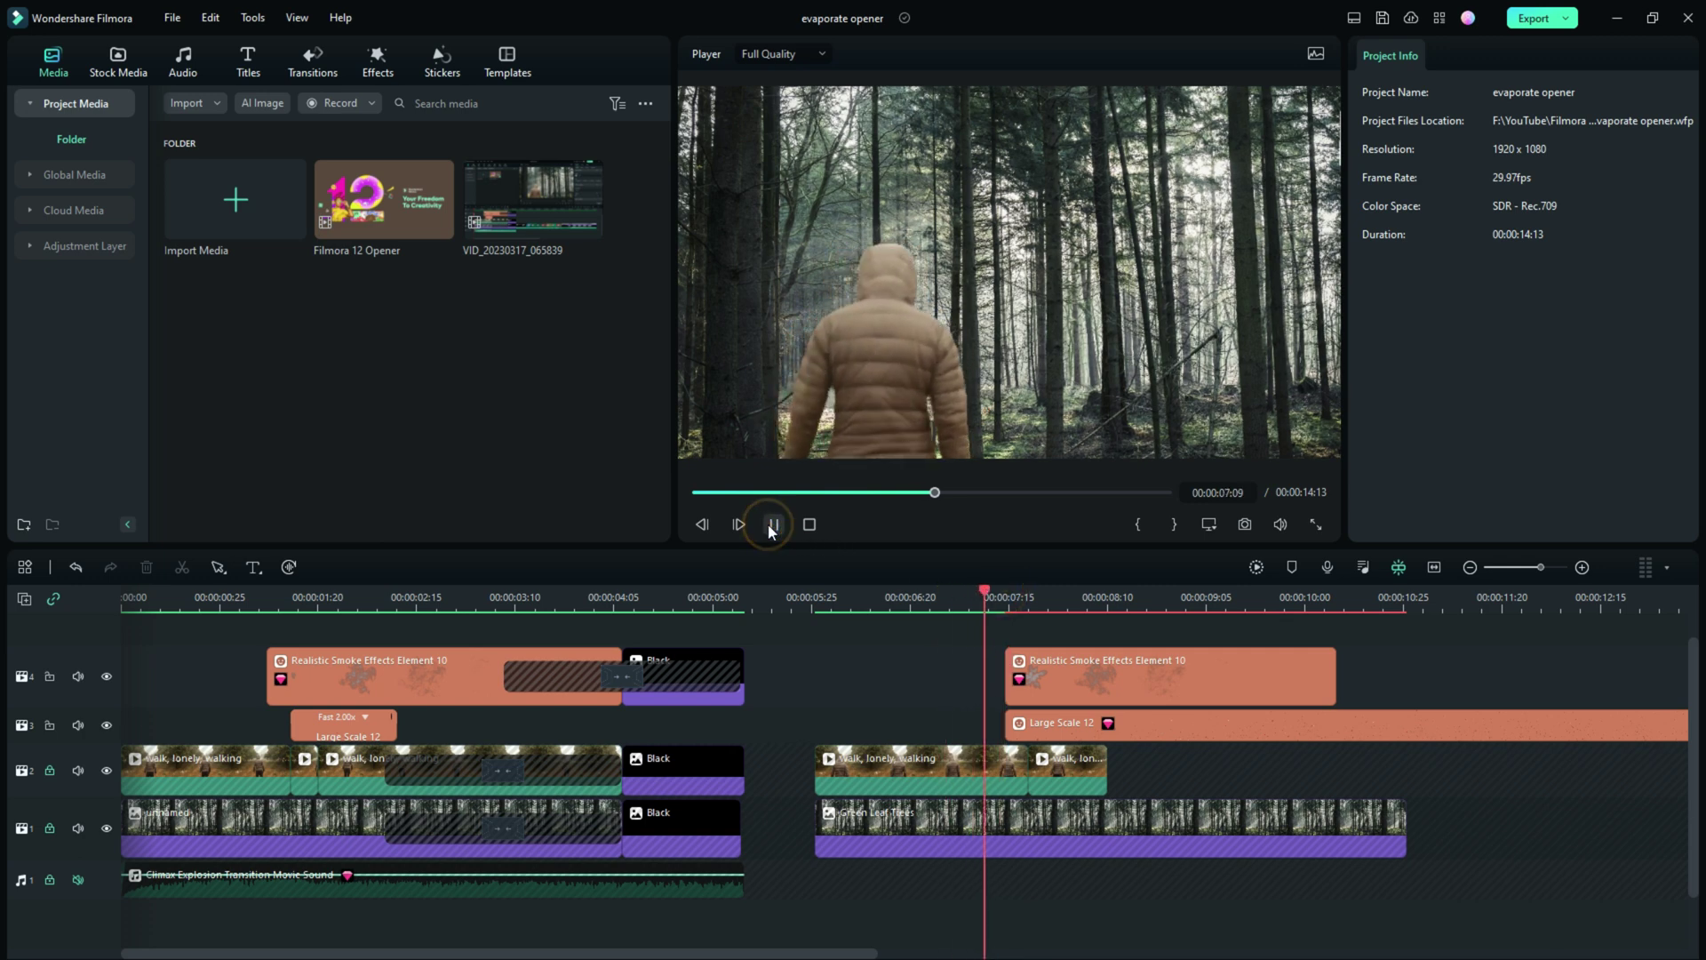
left_click(772, 524)
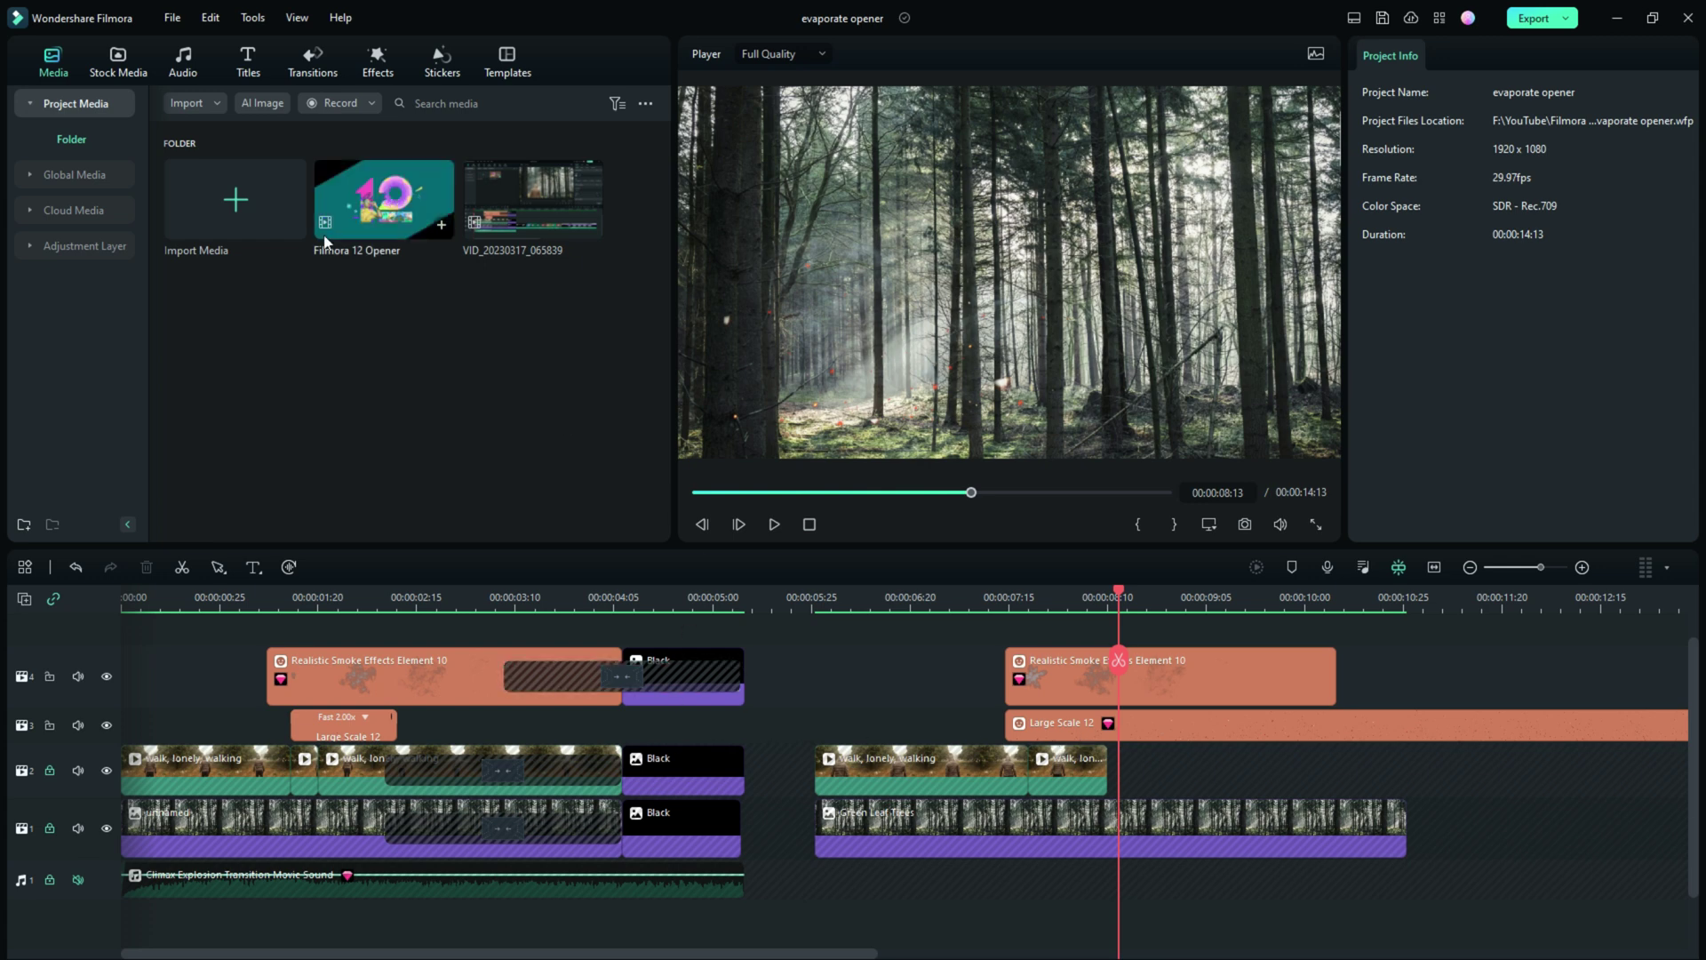
Bring up Filmstock's Solid Color clips and try adding the Black solid
left_click(120, 60)
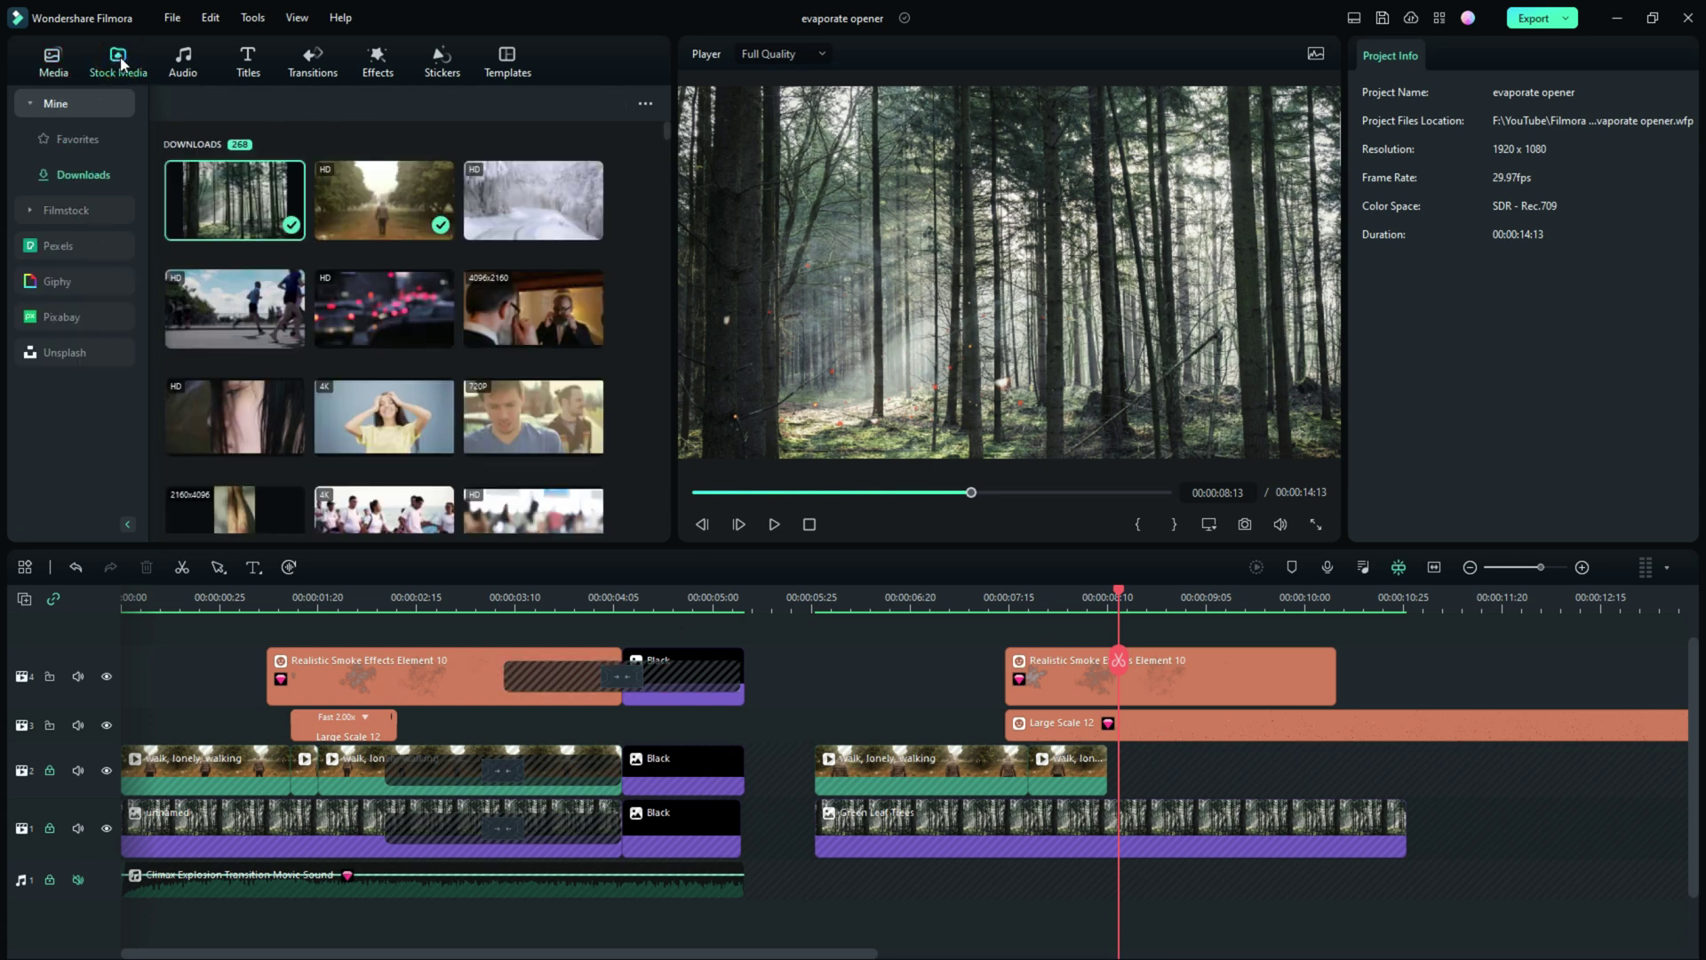
left_click(67, 208)
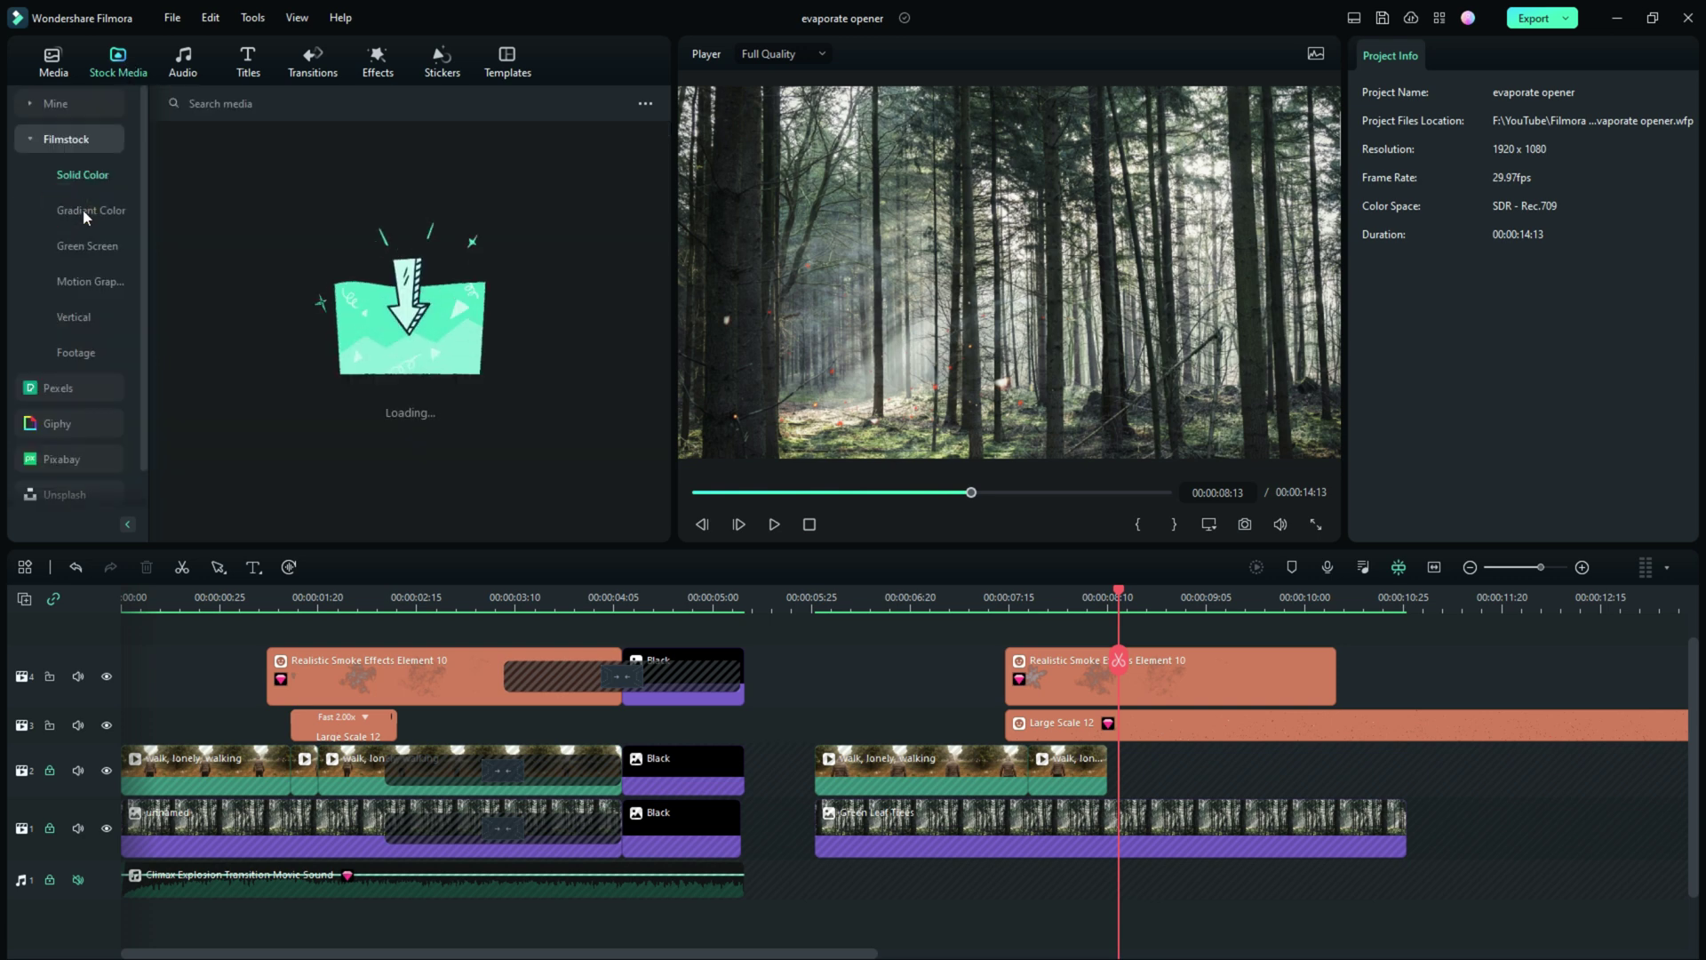
left_click_drag(667, 191, 685, 507)
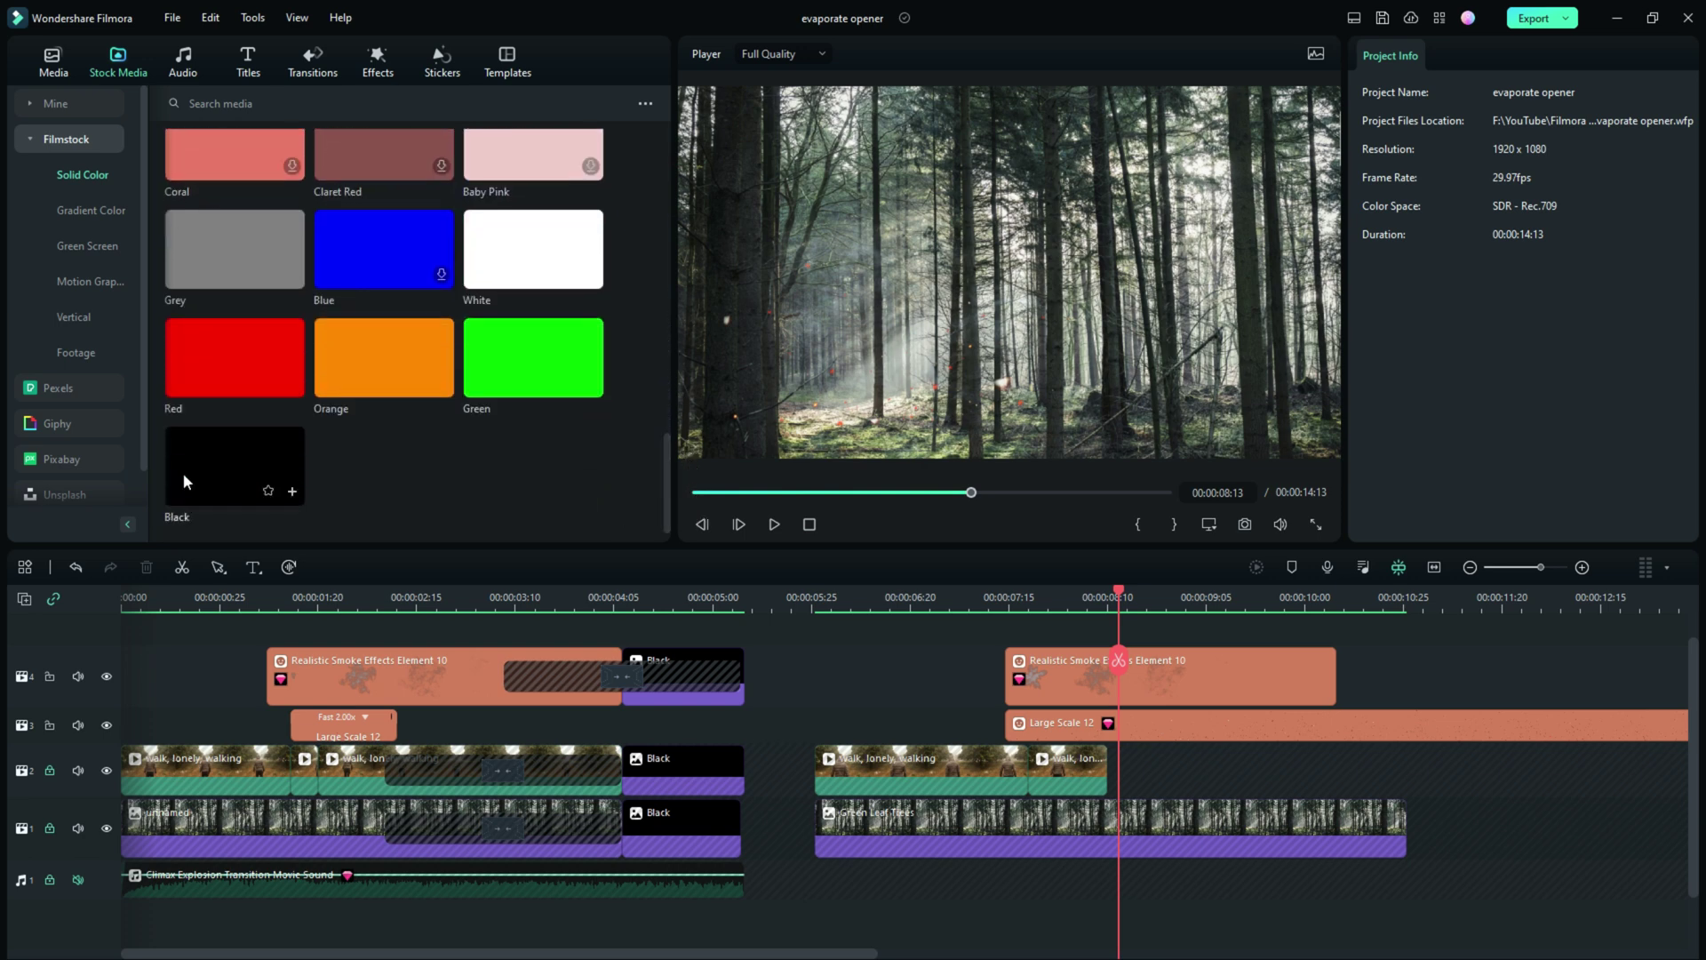
left_click_drag(195, 473, 245, 464)
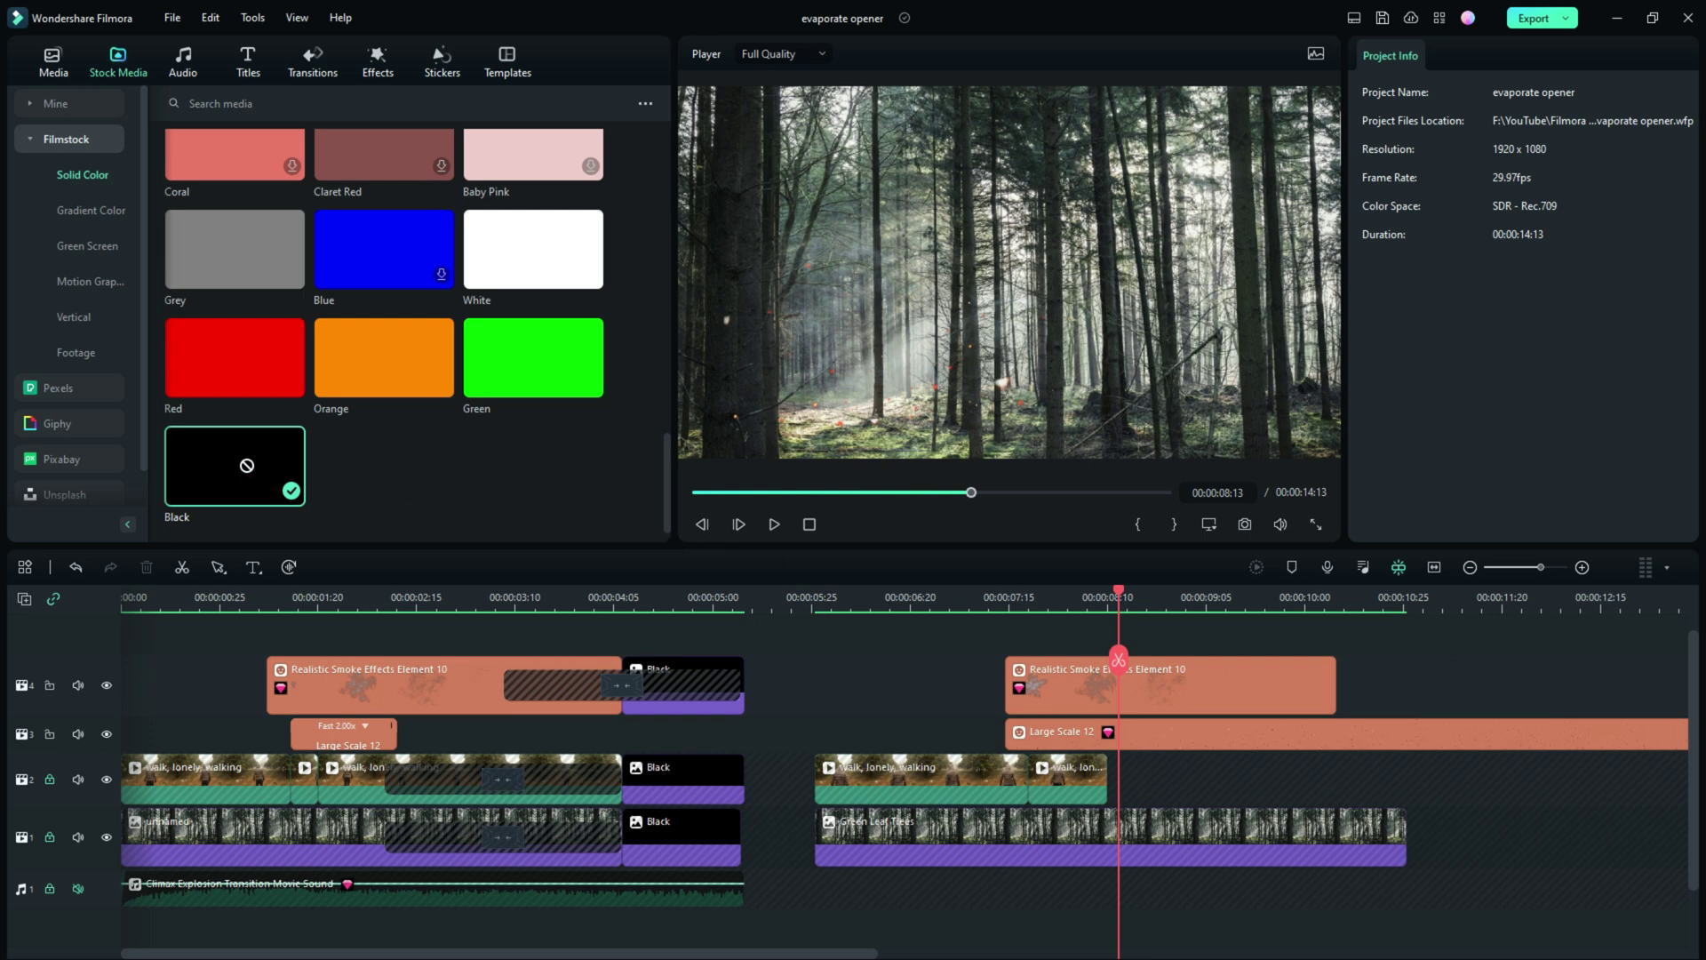
Unlock tracks 1 and 2 and place Black solids after the walking and forest clips
left_click(50, 780)
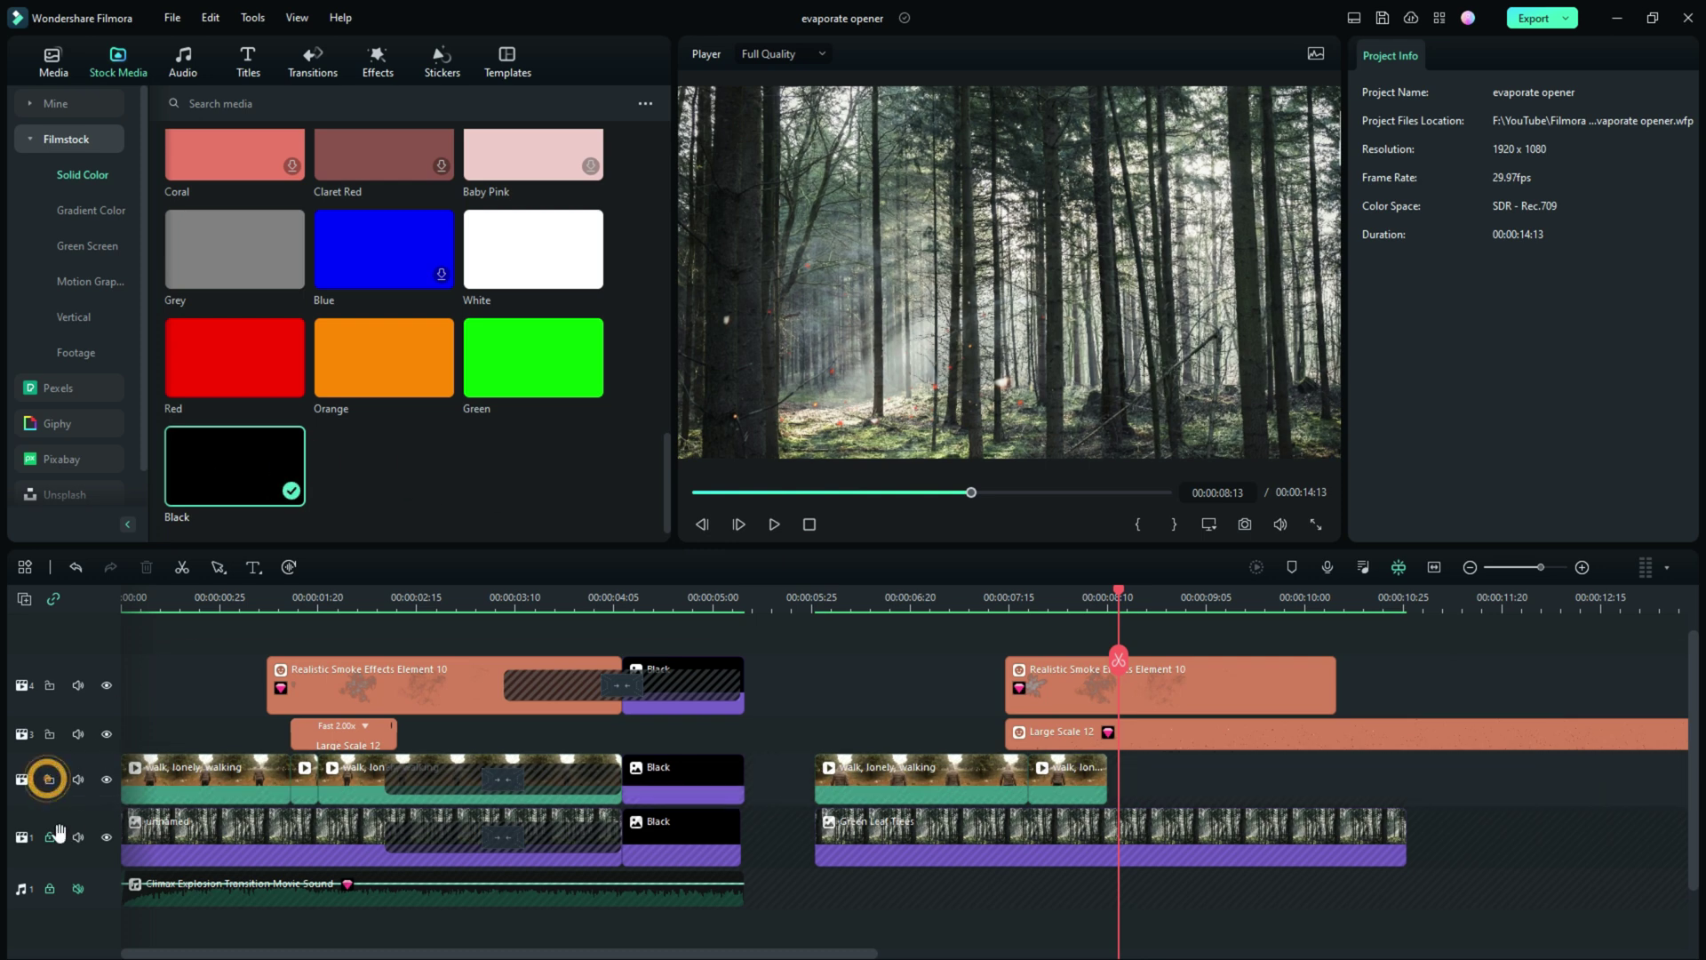
left_click(50, 839)
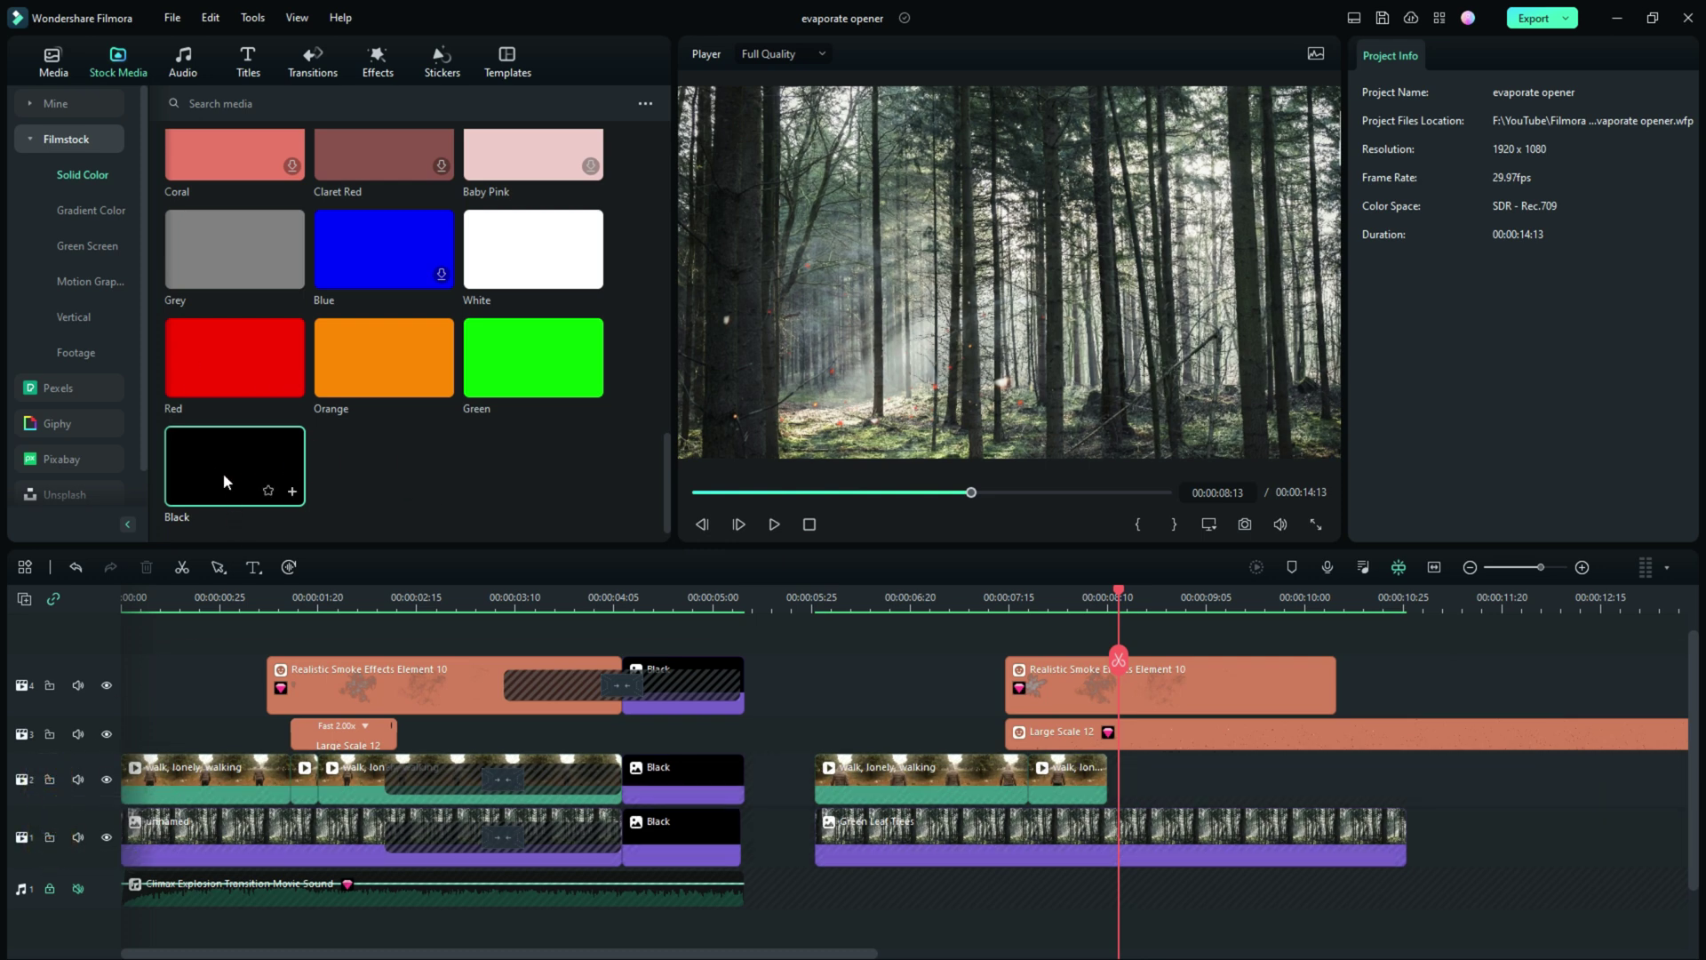
left_click_drag(223, 474, 1118, 780)
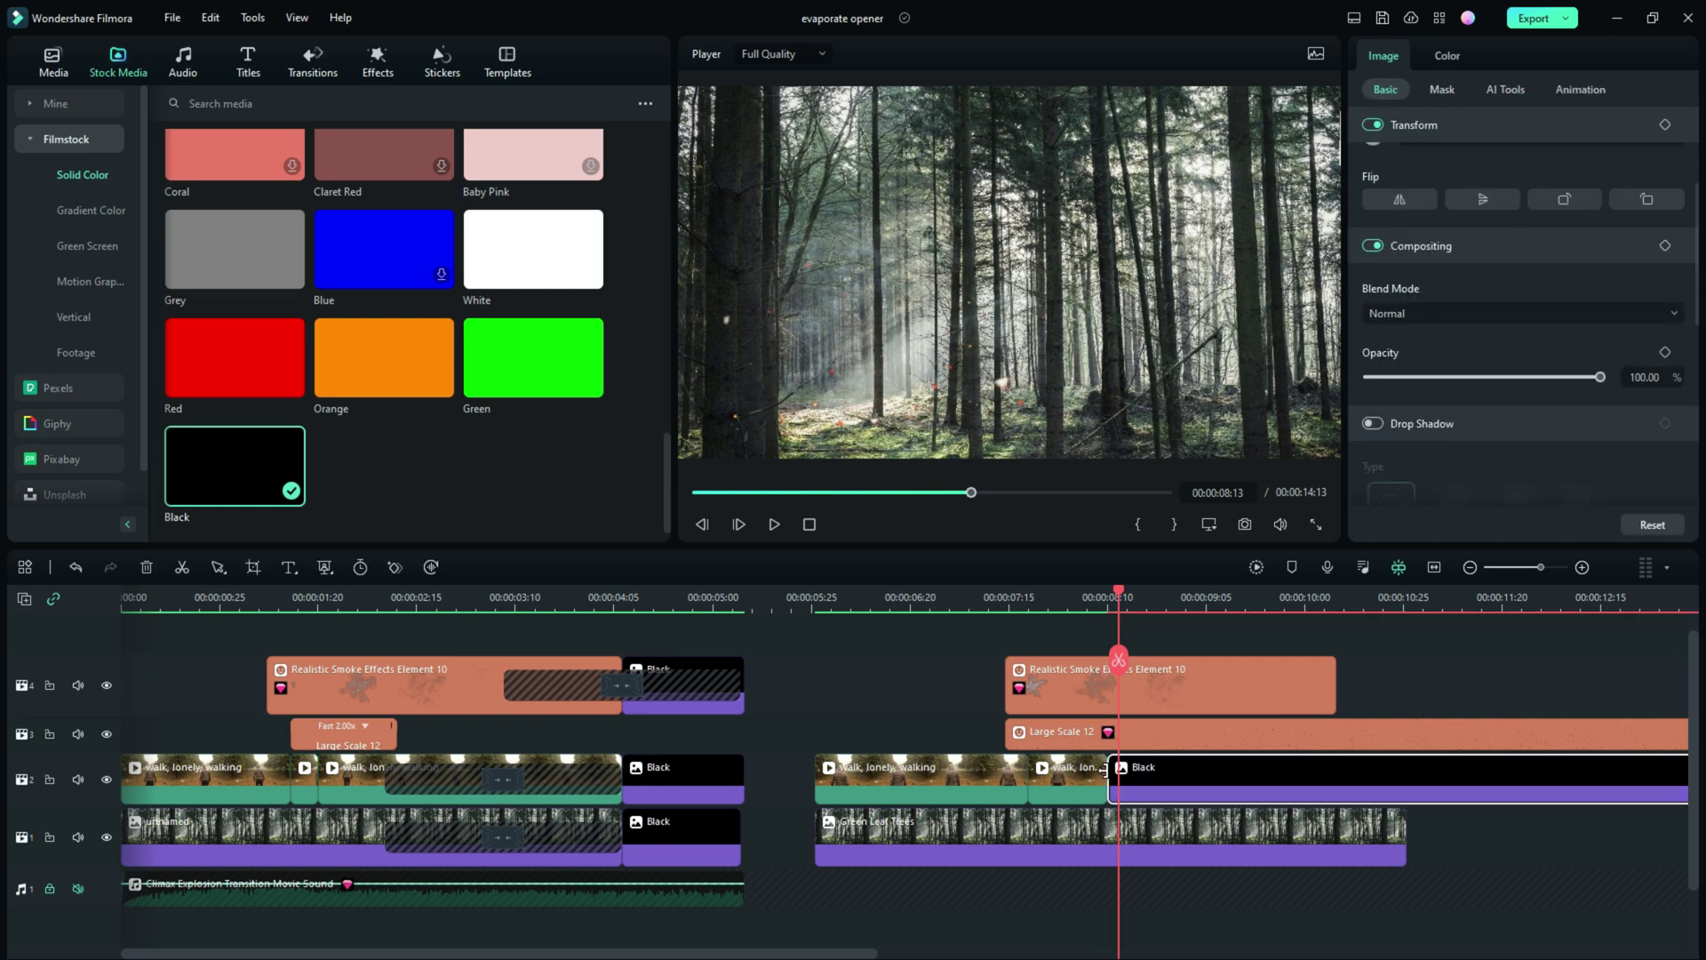
left_click_drag(228, 469, 1413, 859)
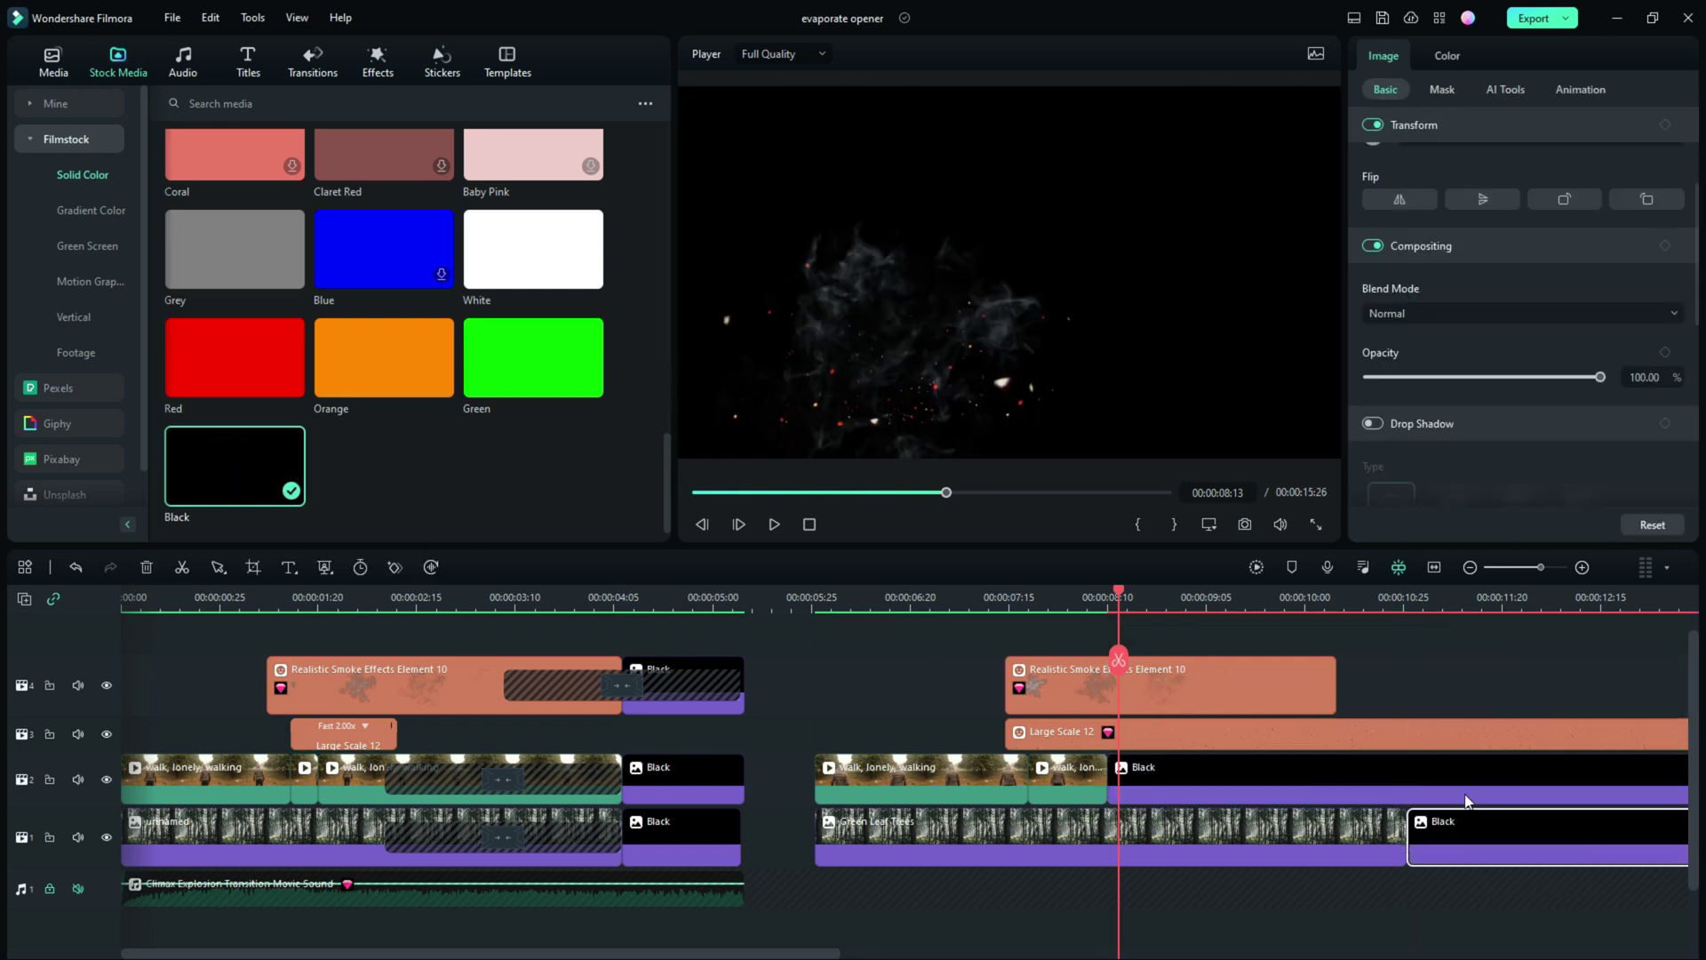
Find Evaporate 2 in downloaded transitions via 'evapo' and place it between the walk clip and Black
left_click(312, 62)
left_click(73, 140)
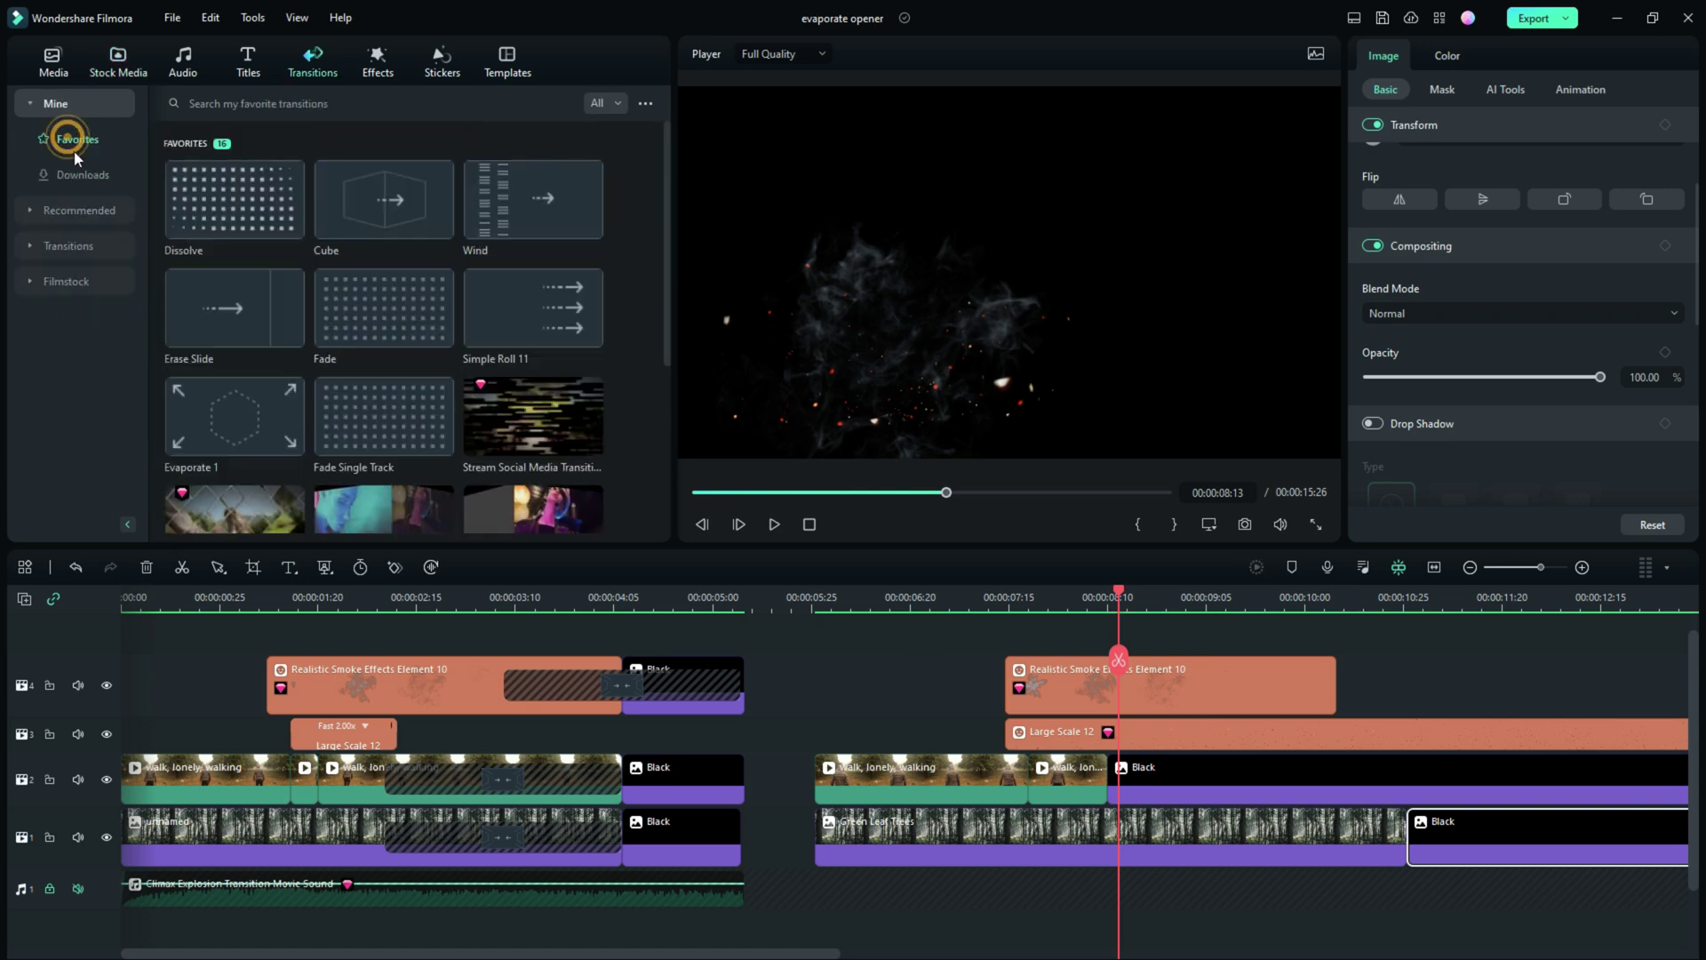
left_click(77, 174)
left_click(277, 104)
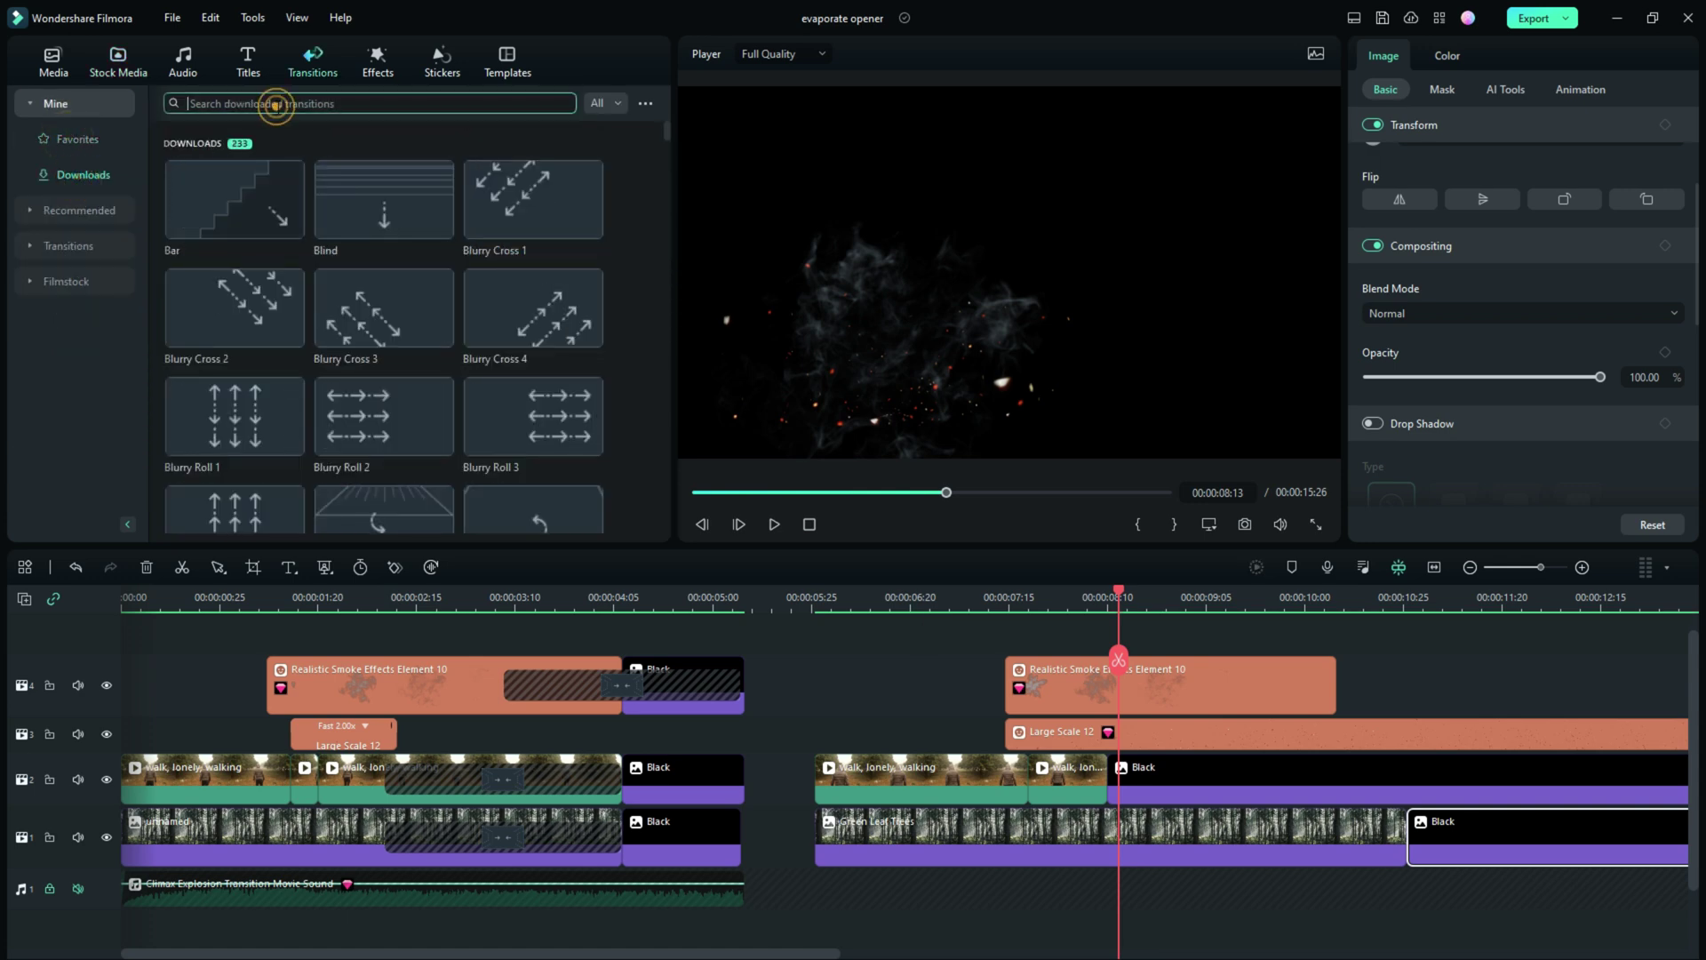
type("evapo")
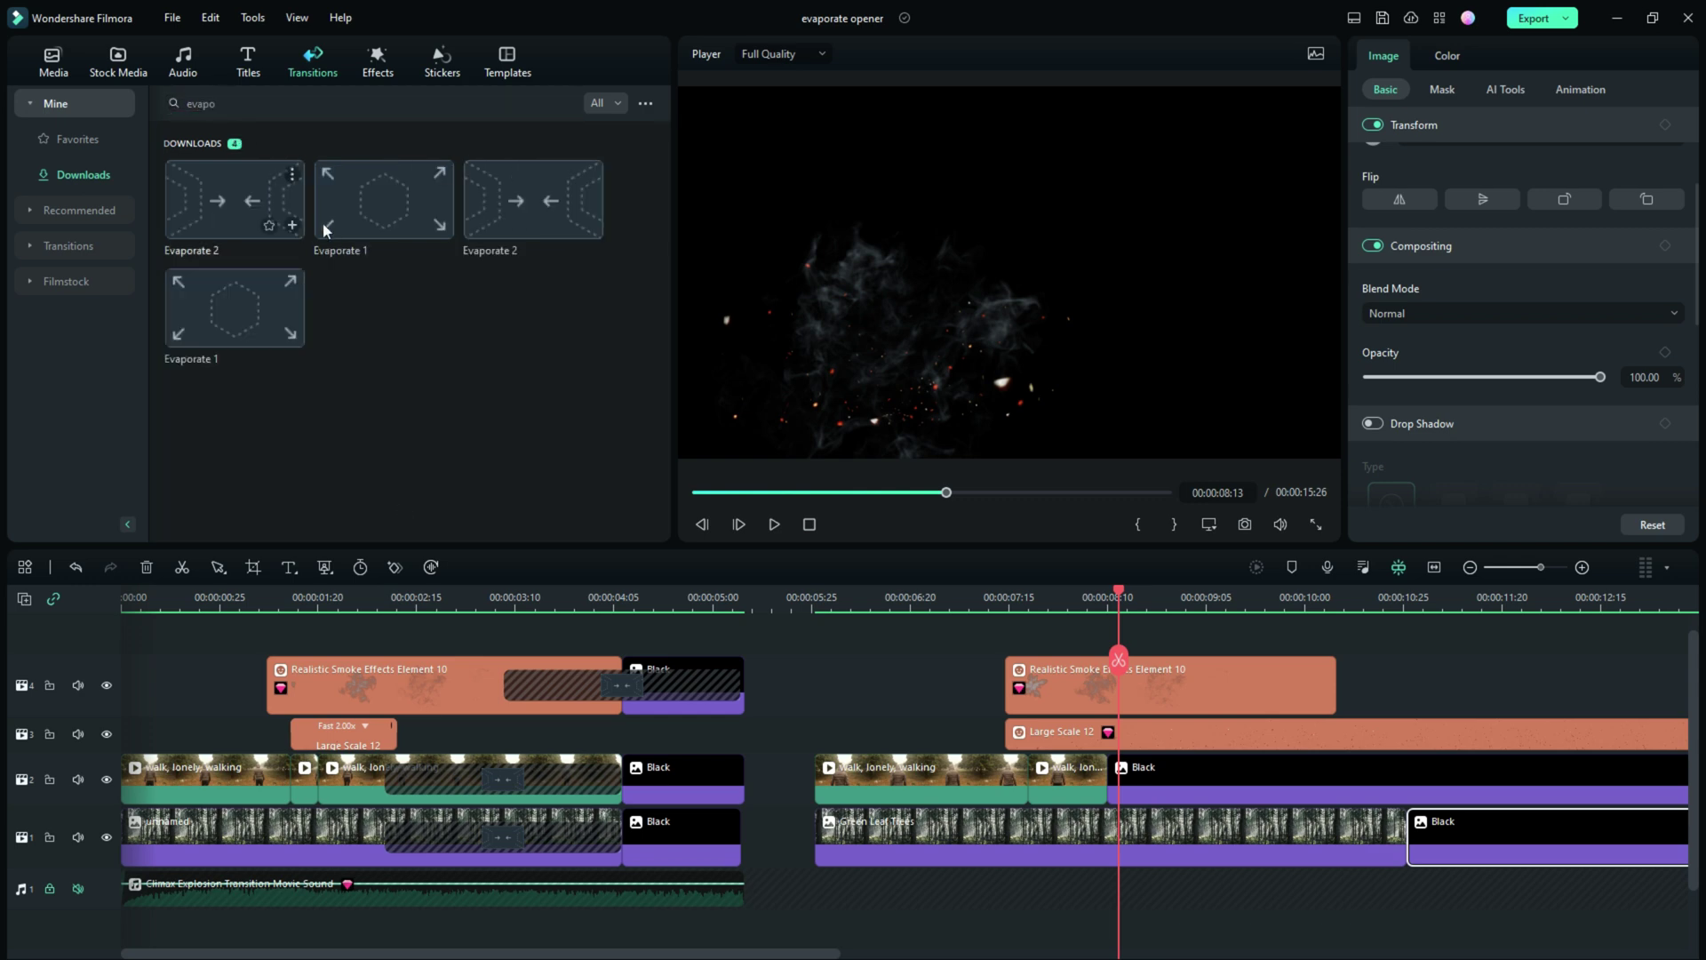
left_click_drag(216, 206, 1092, 781)
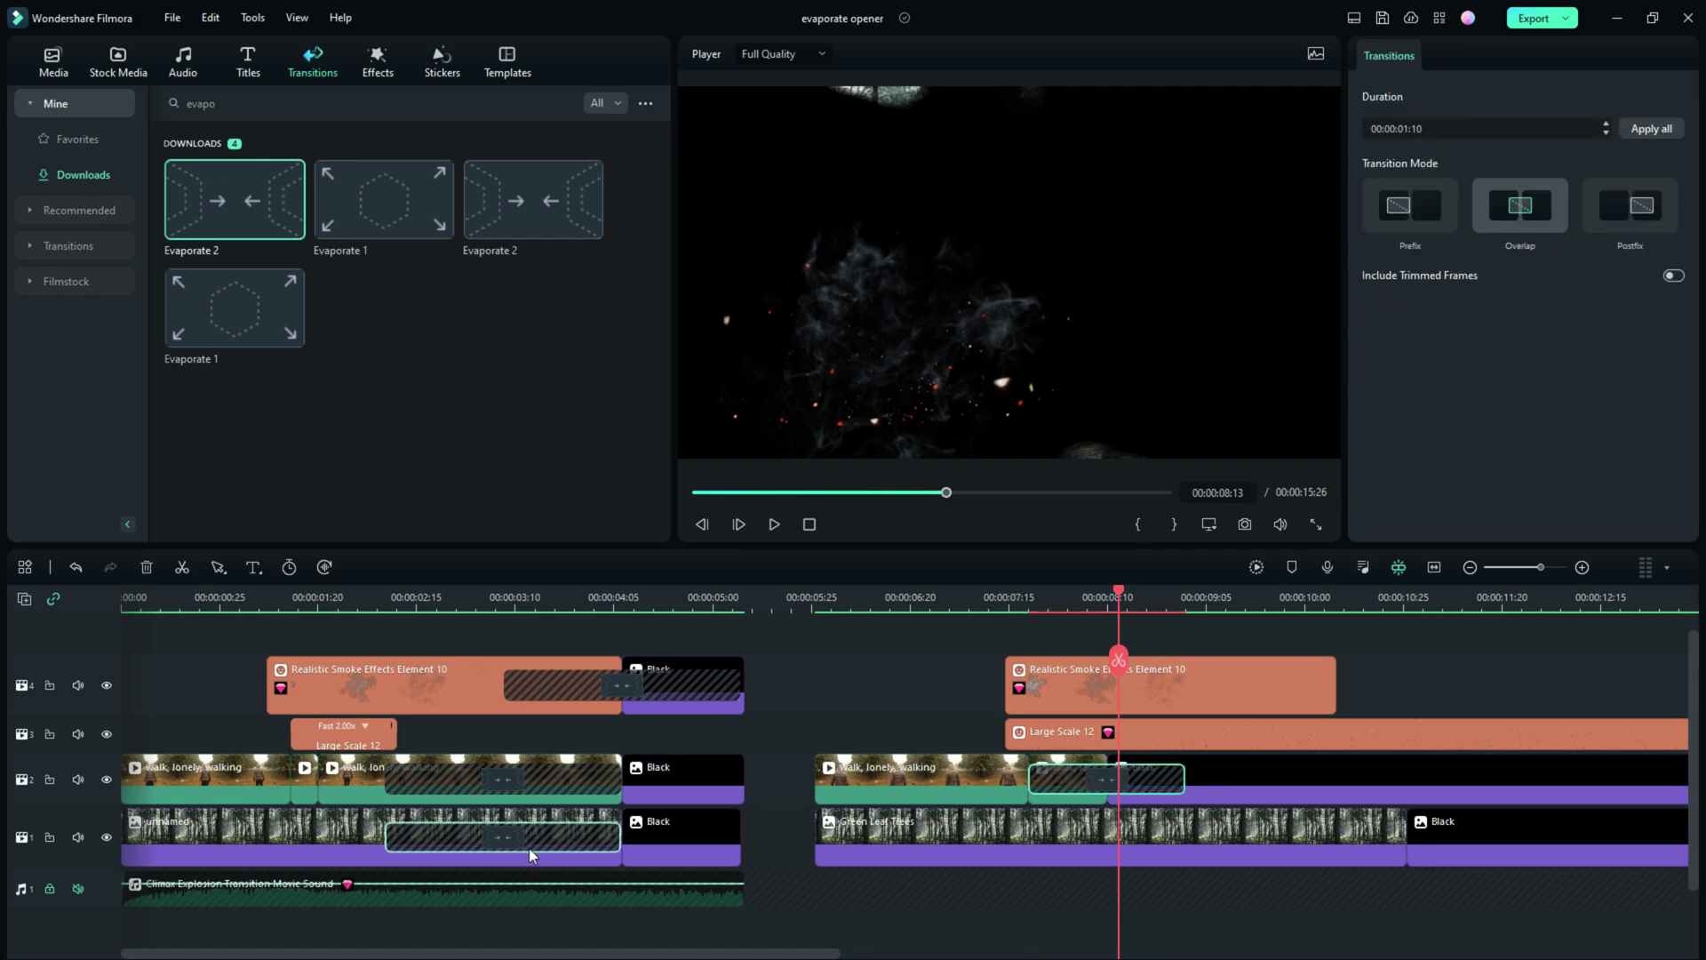
Give the later Large Scale 12 clip a 2.00 uniform speed, shortening it to 00:00:03:15
left_click(336, 732)
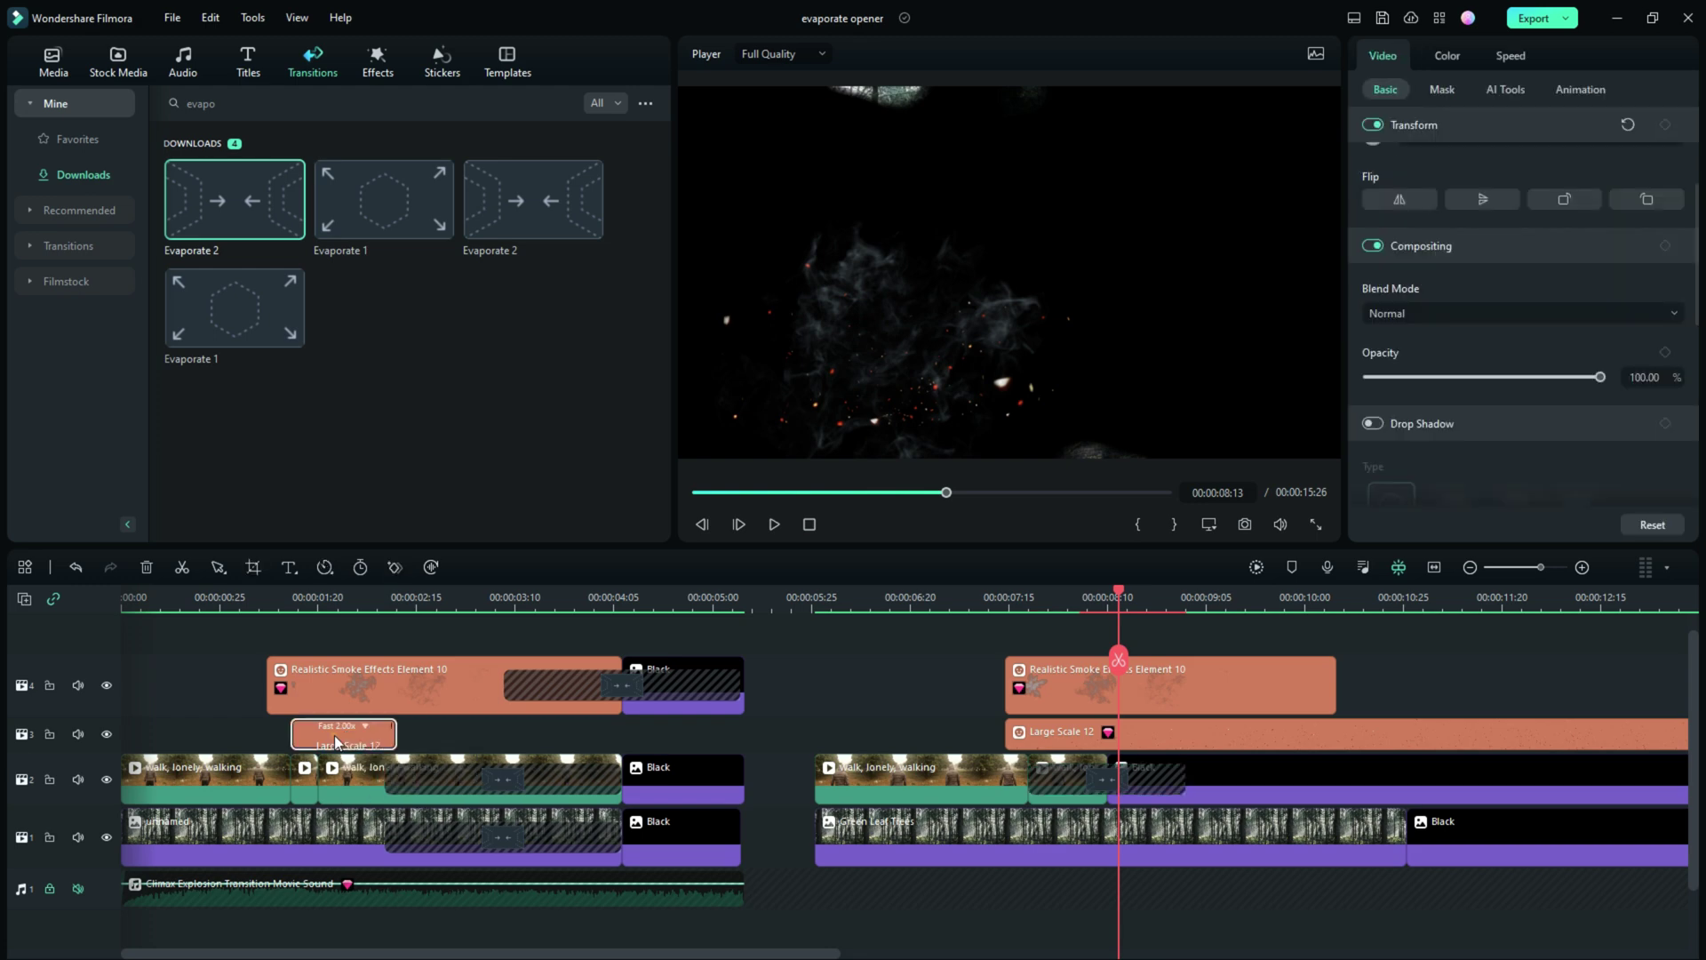
left_click(1165, 733)
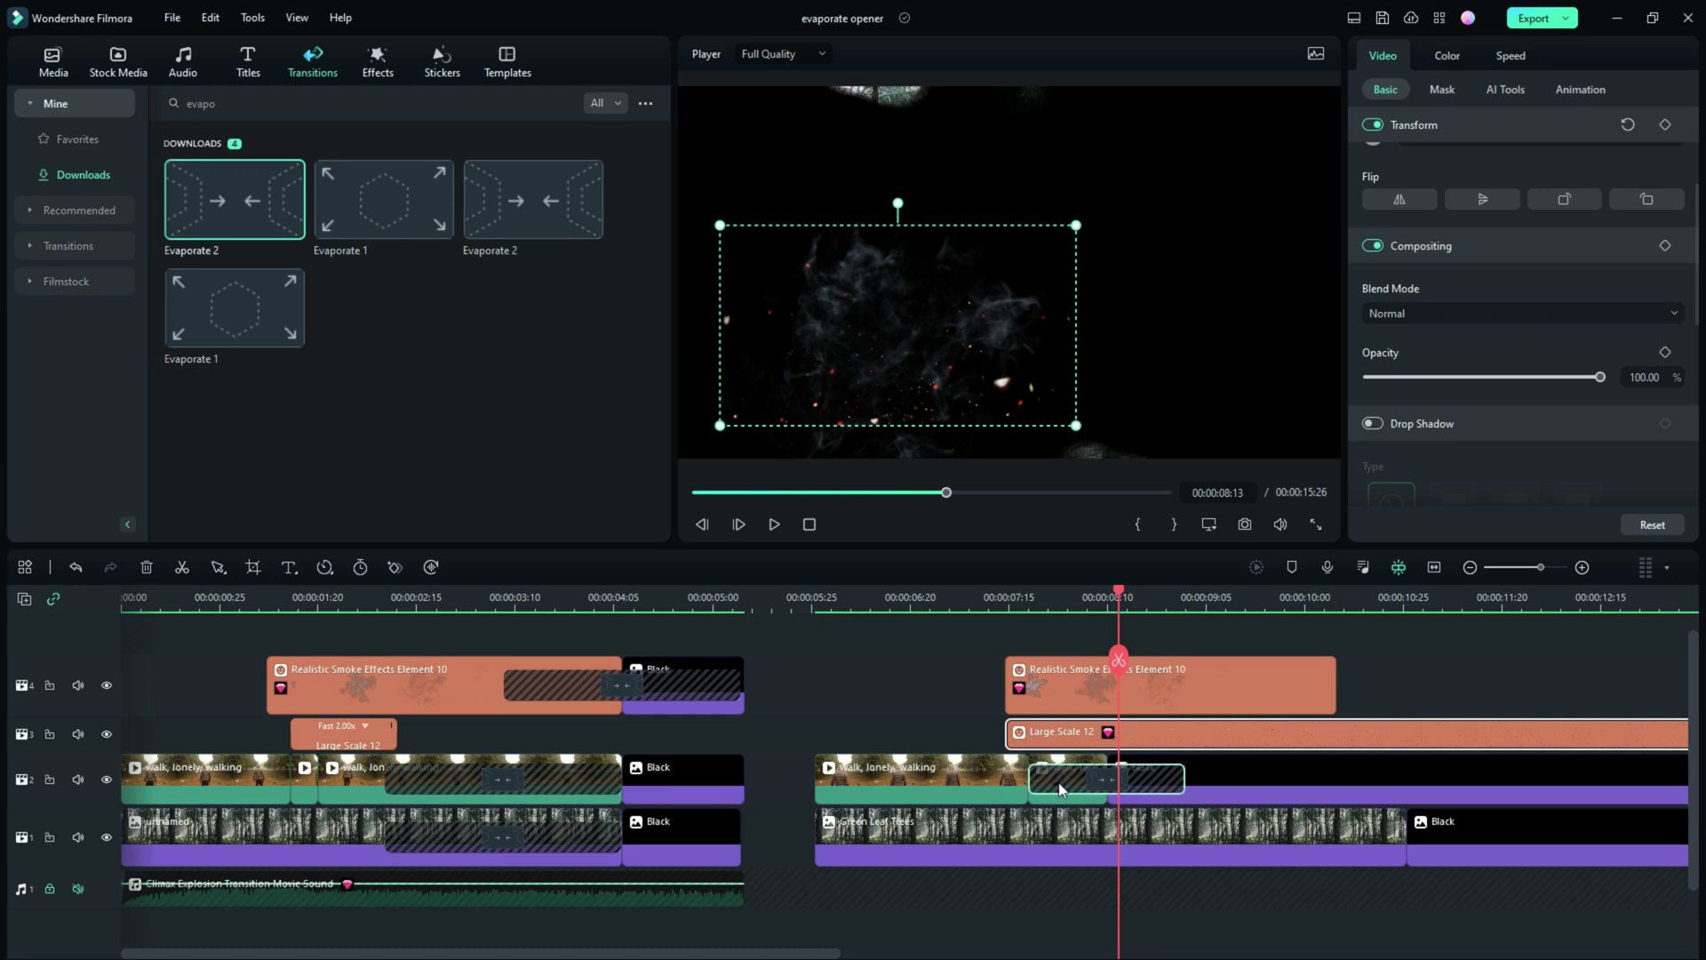
left_click(326, 566)
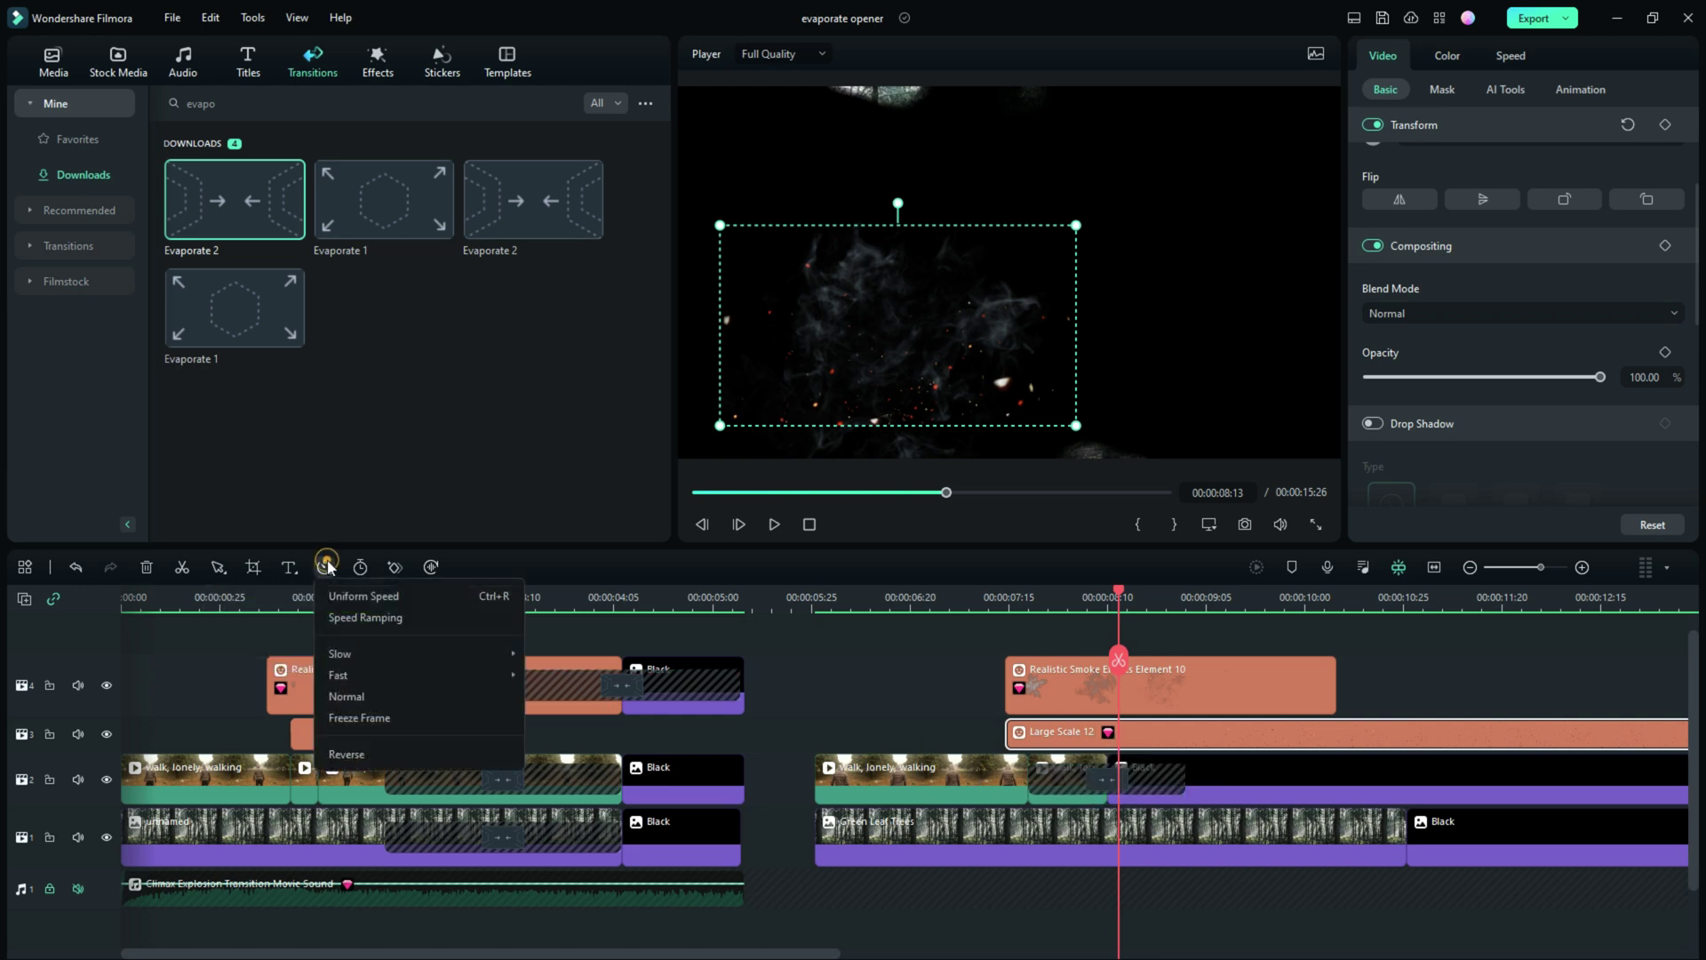
left_click(377, 602)
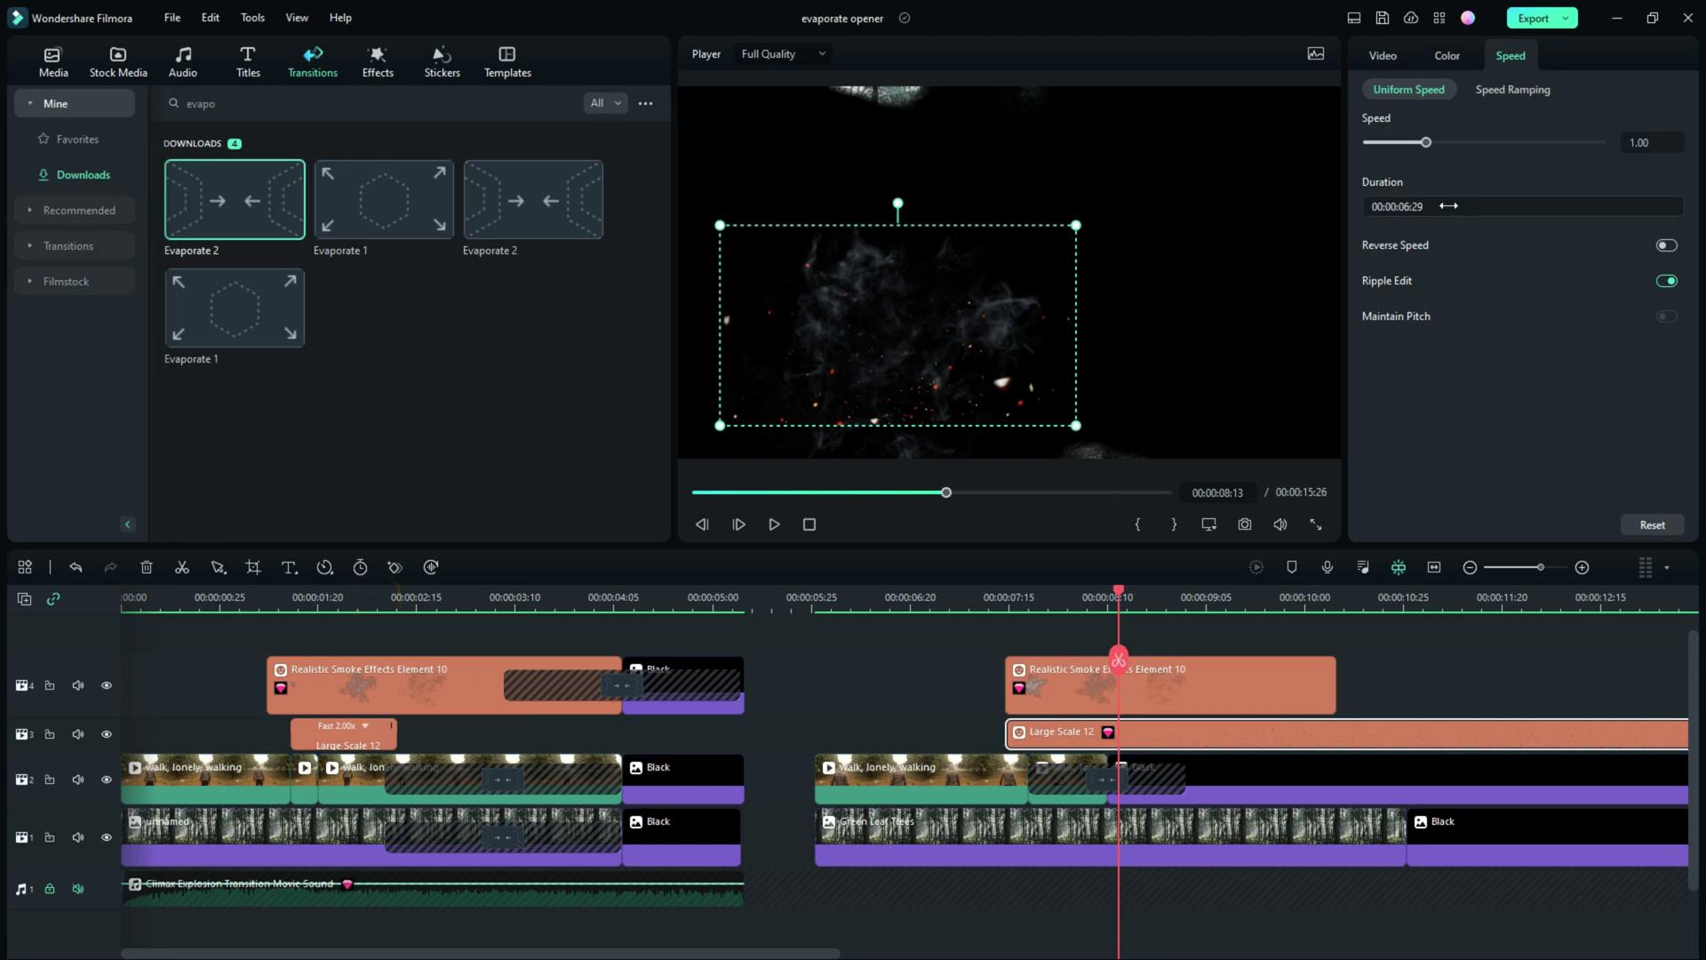
left_click(1642, 144)
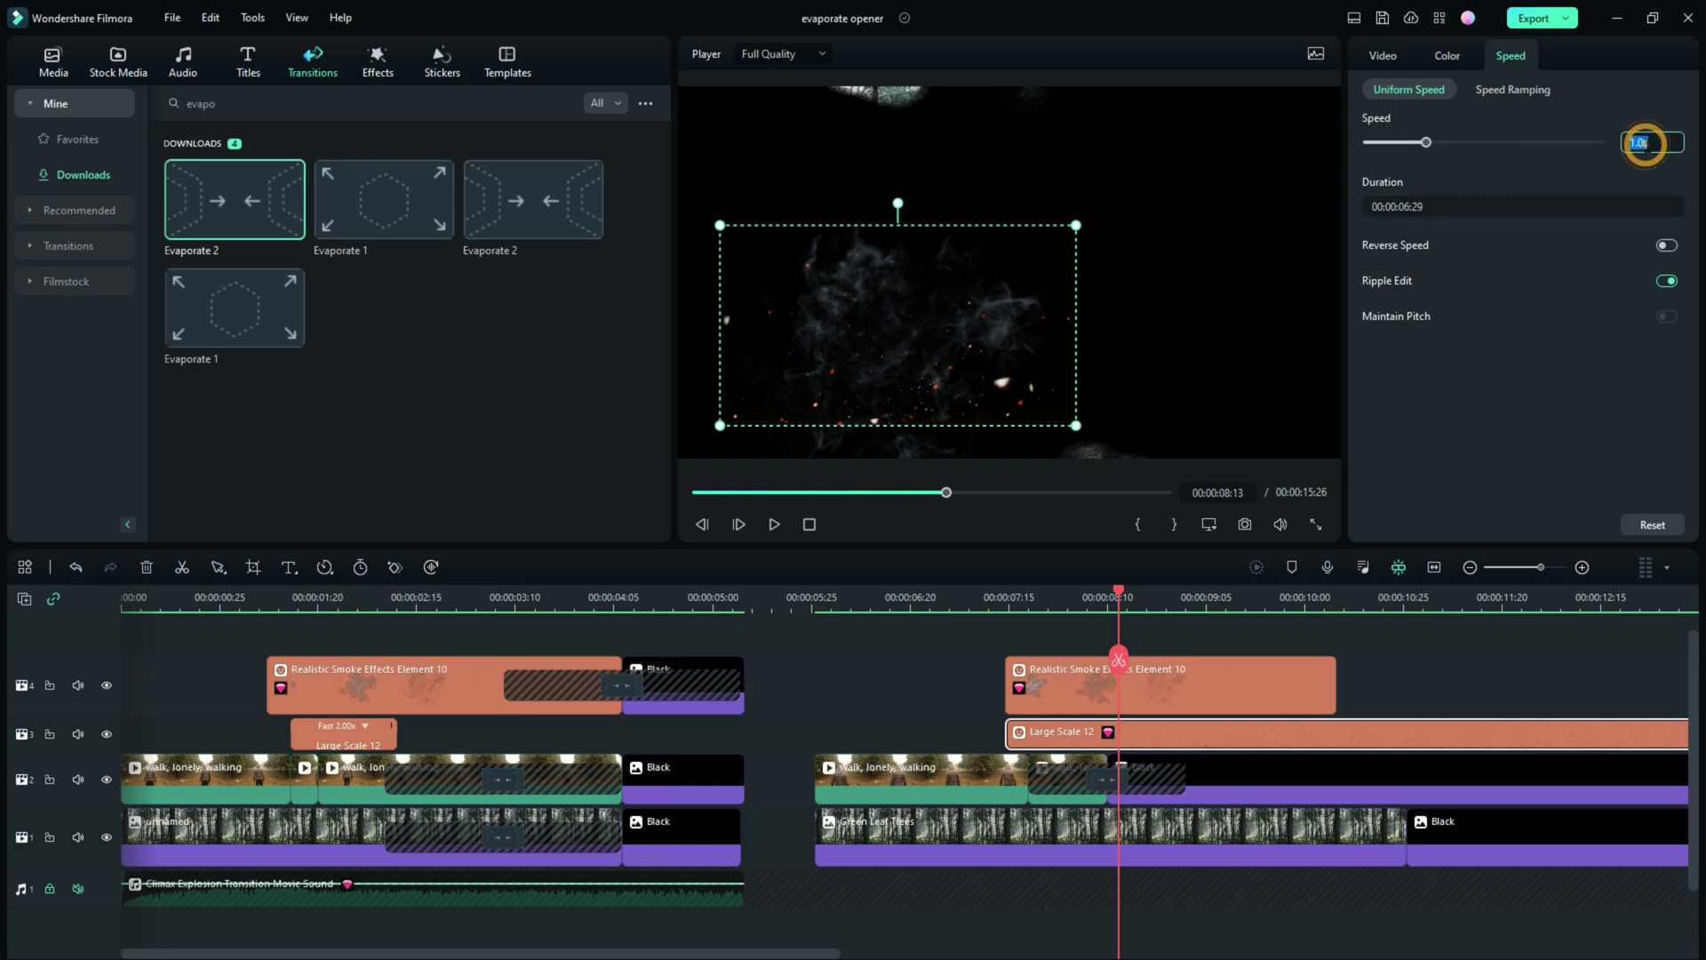
type("2")
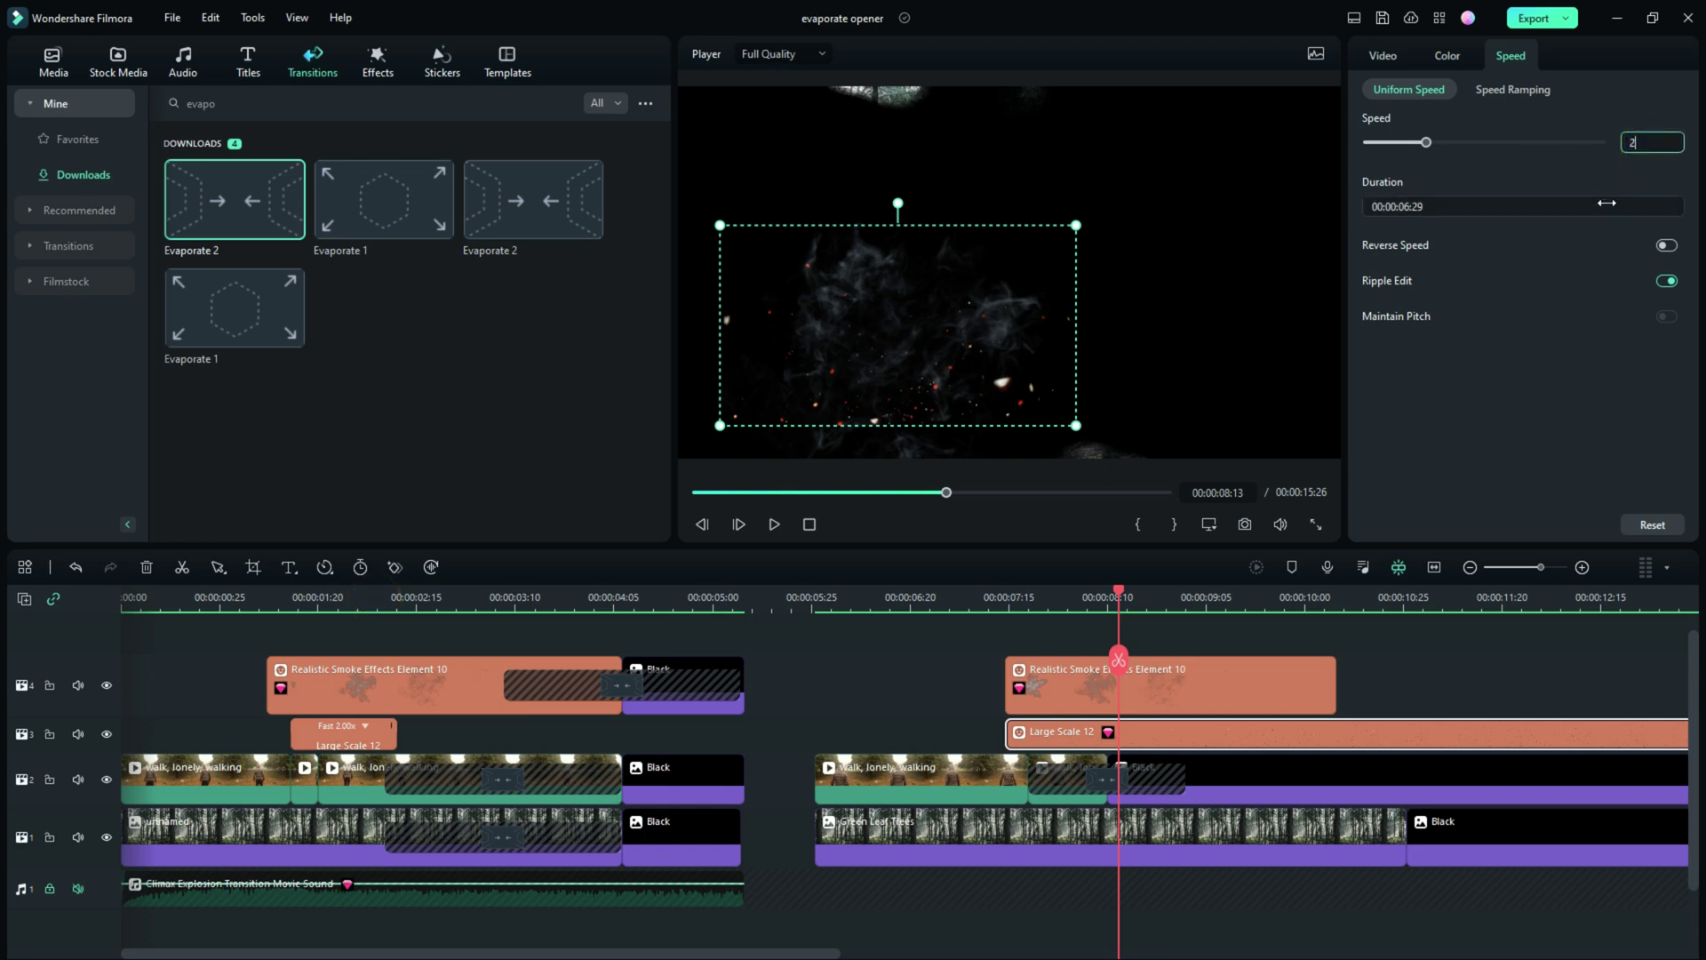
key("Return")
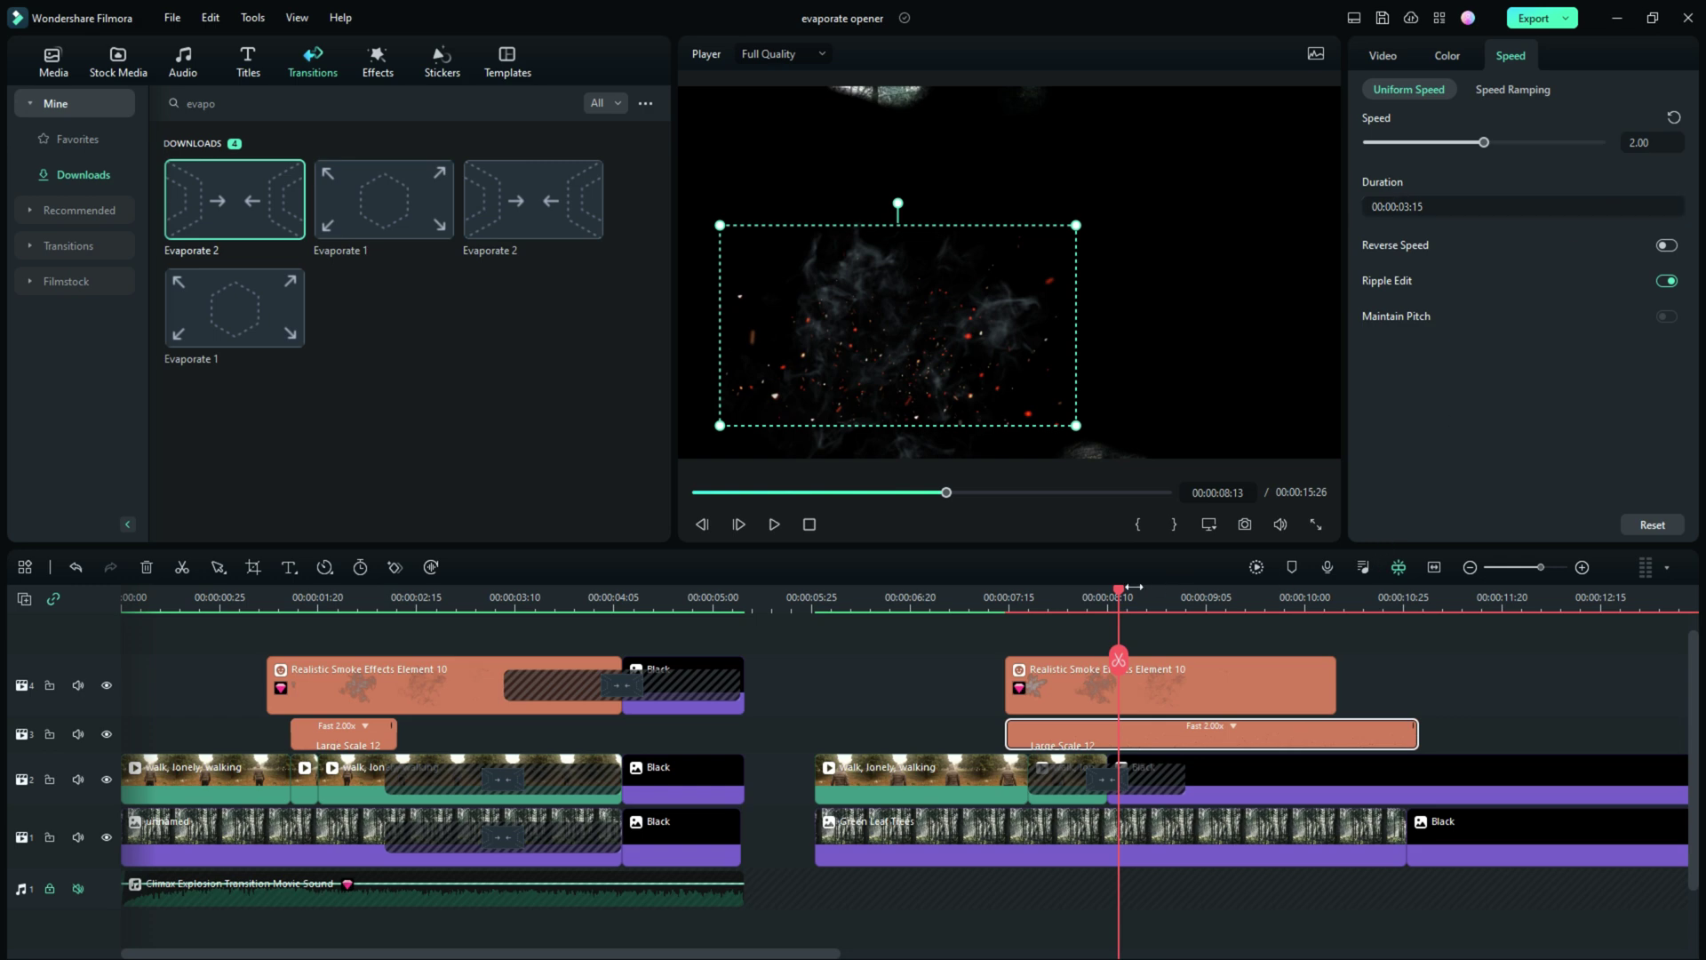
left_click_drag(1119, 589, 981, 589)
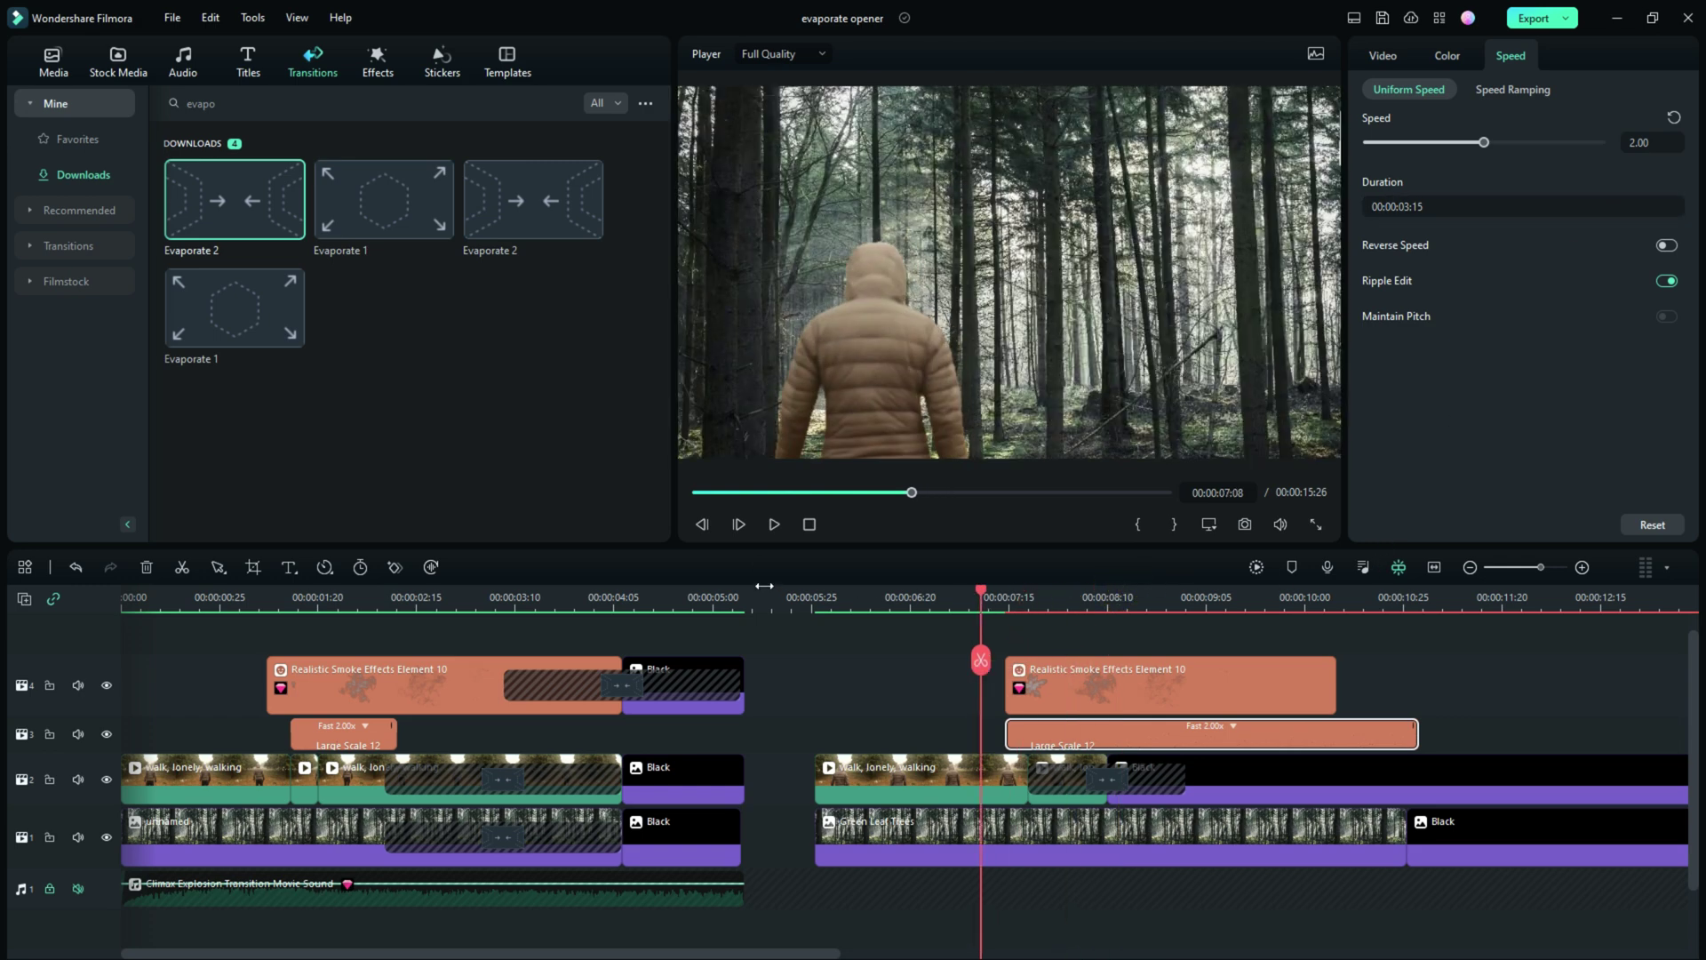
Preview the faster particle poof and unmute the Climax Explosion sound track
left_click(774, 526)
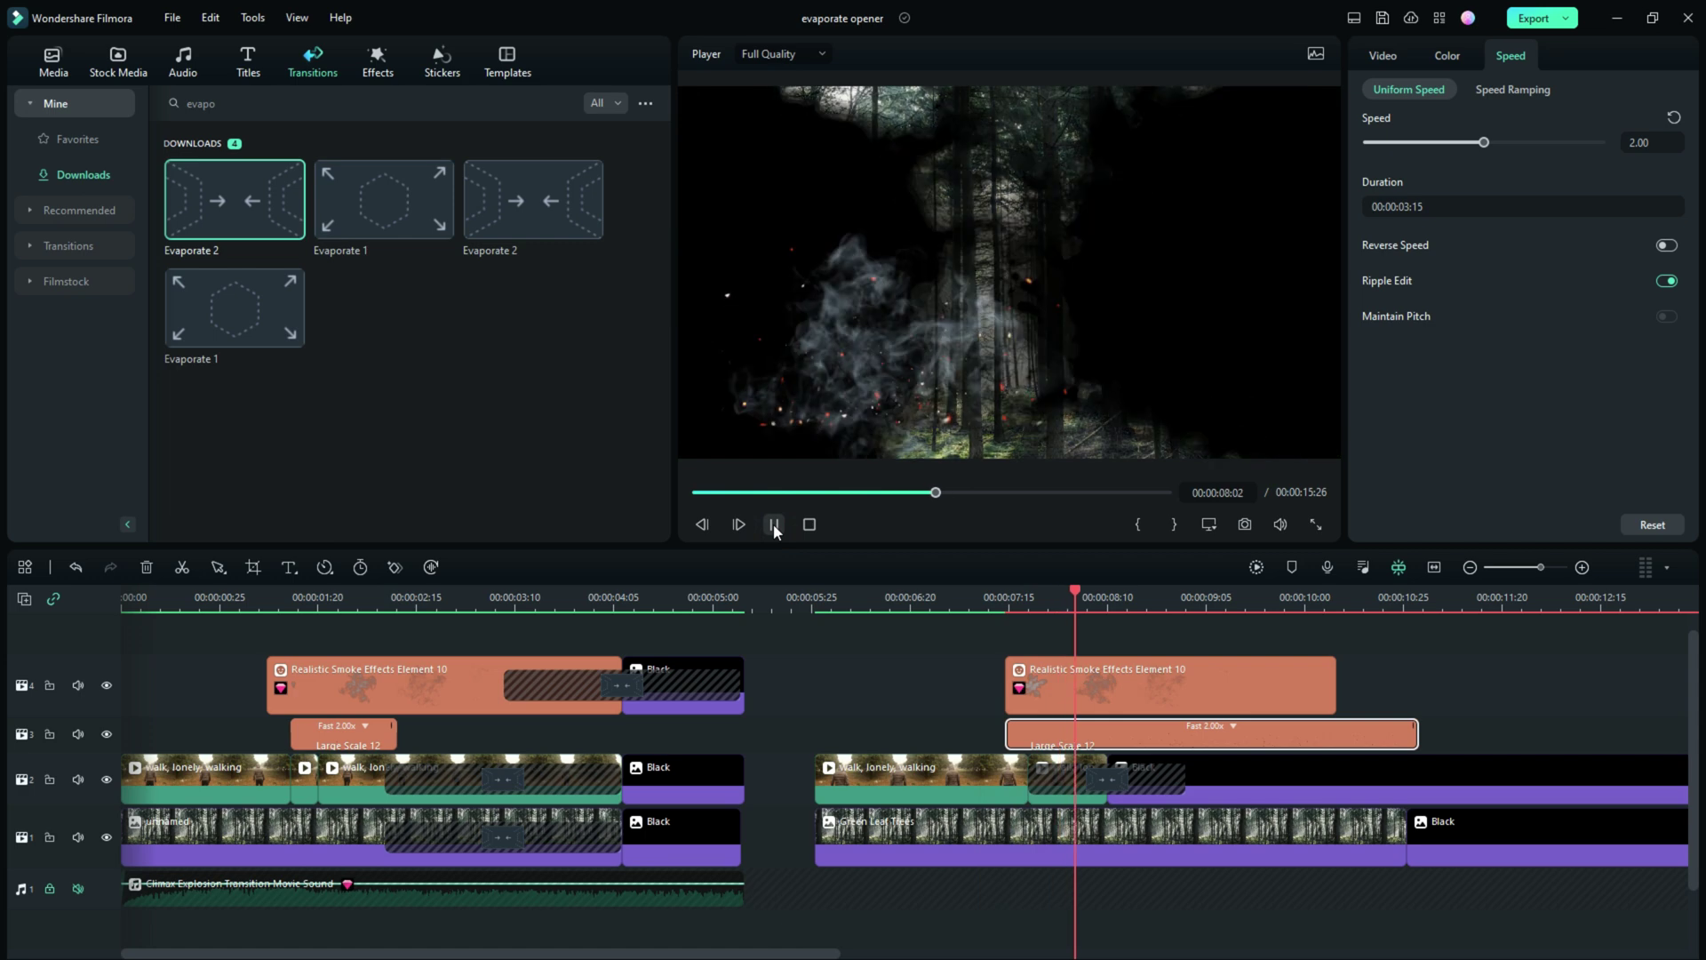
left_click(774, 525)
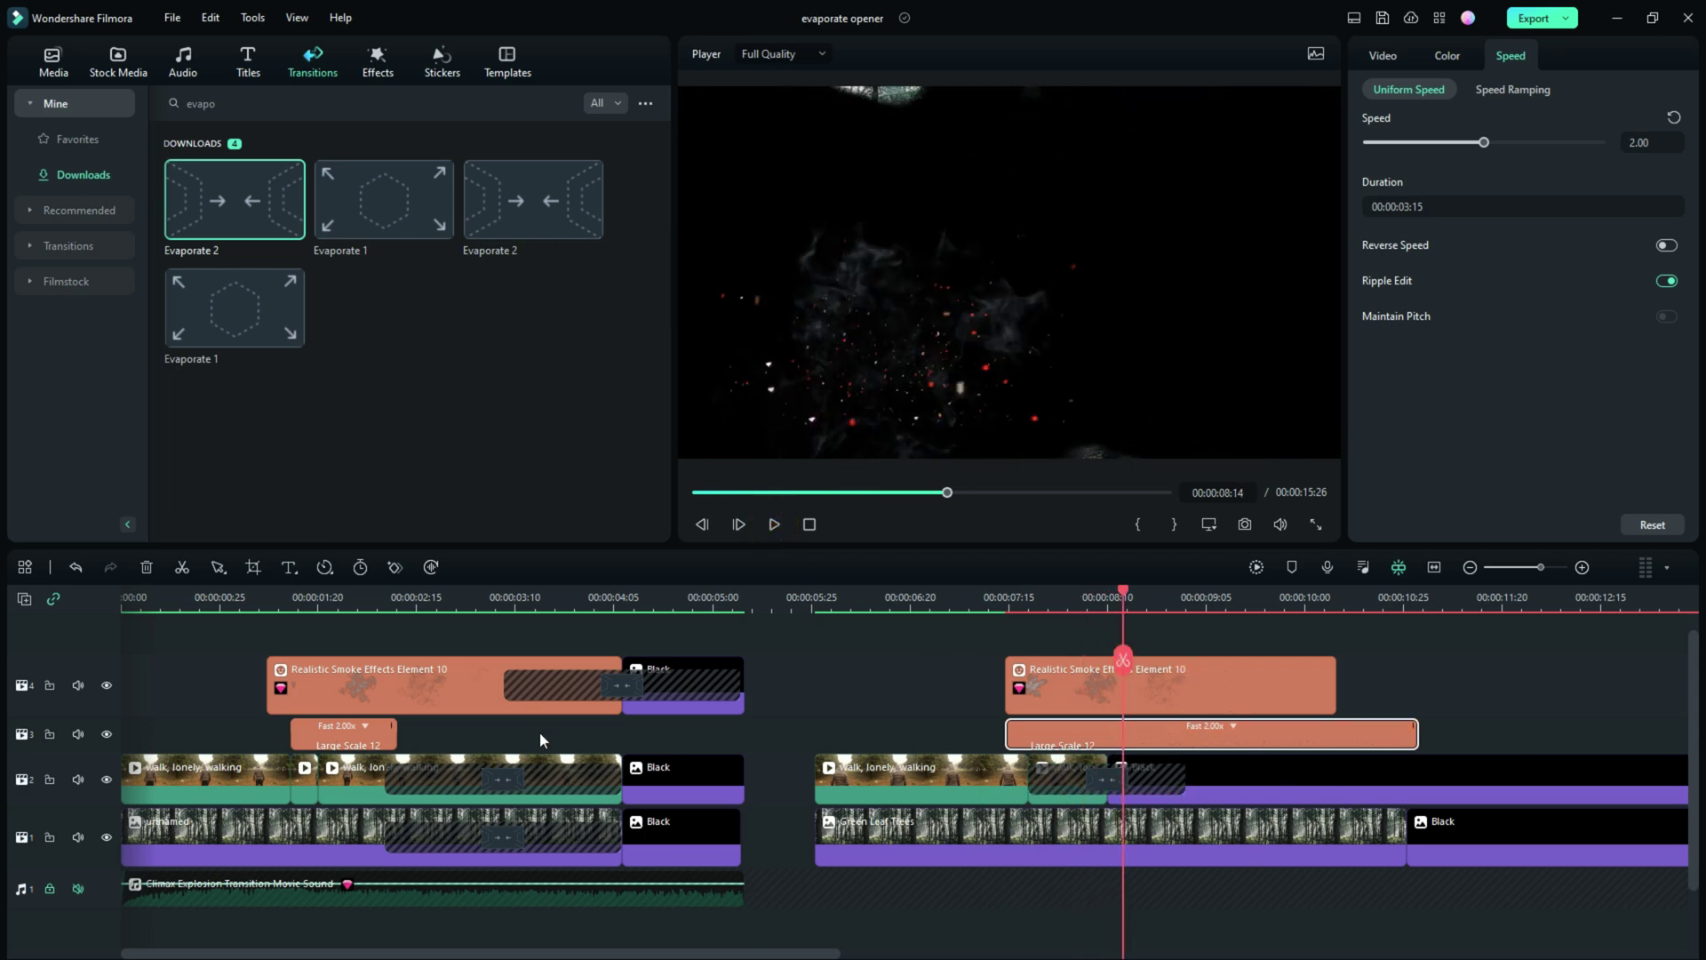
left_click(77, 888)
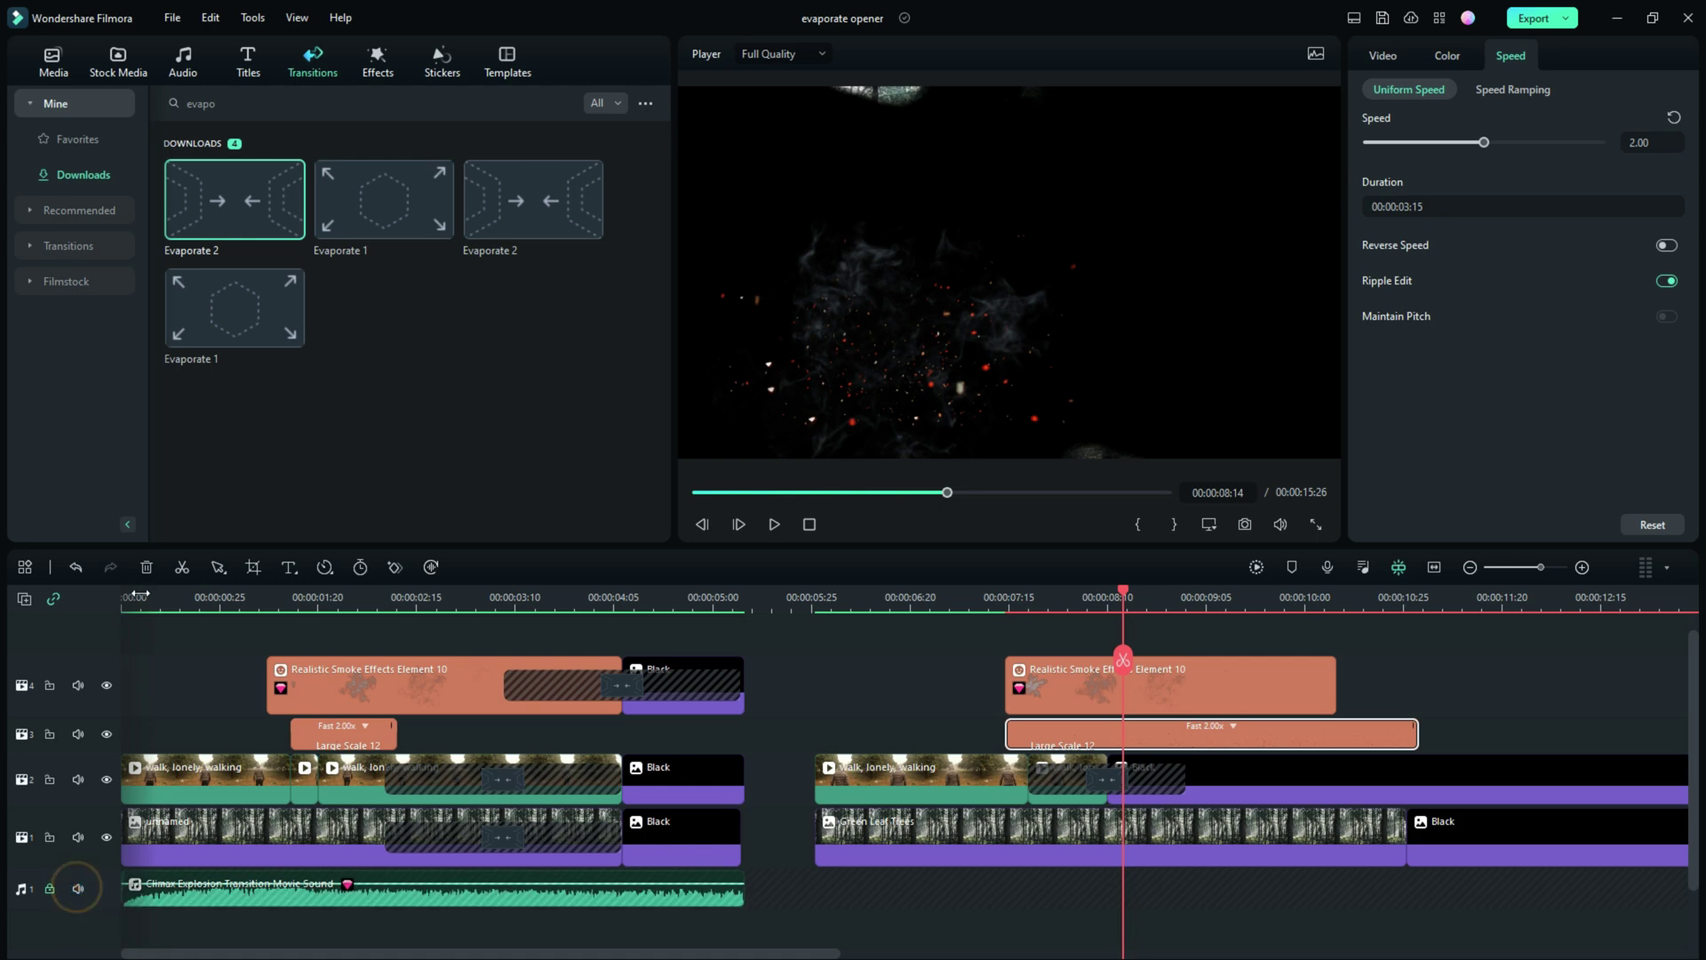
Play the whole edit from the beginning, then stop playback
left_click(181, 594)
key("Home")
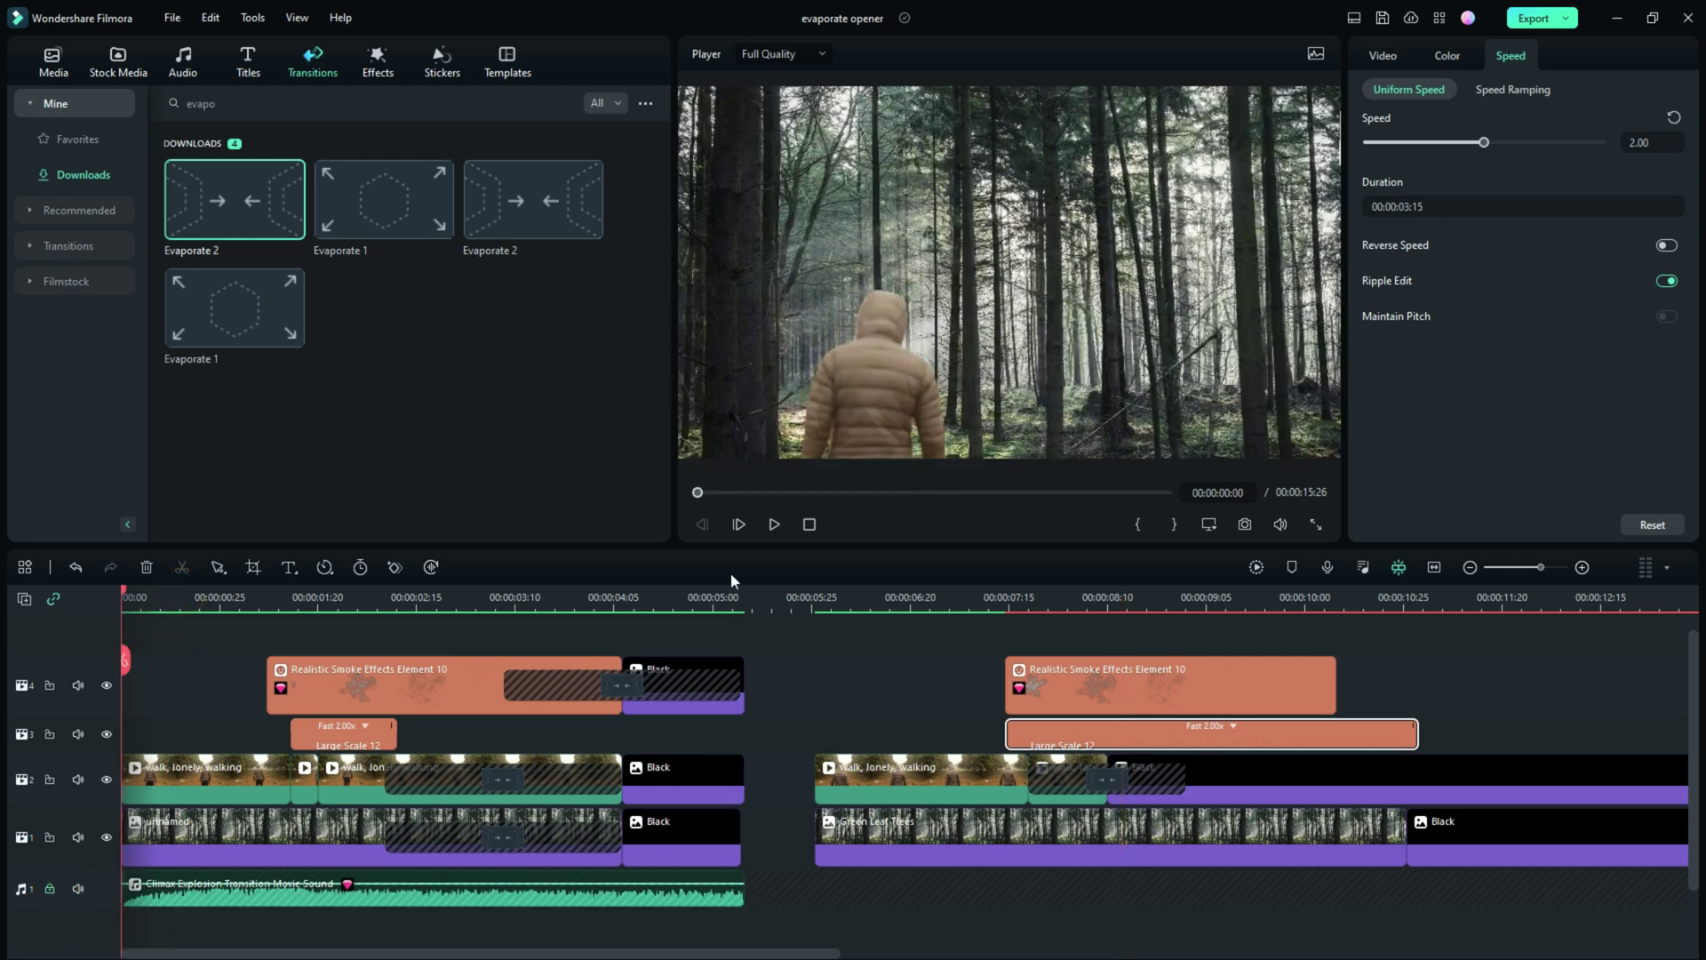
left_click(774, 524)
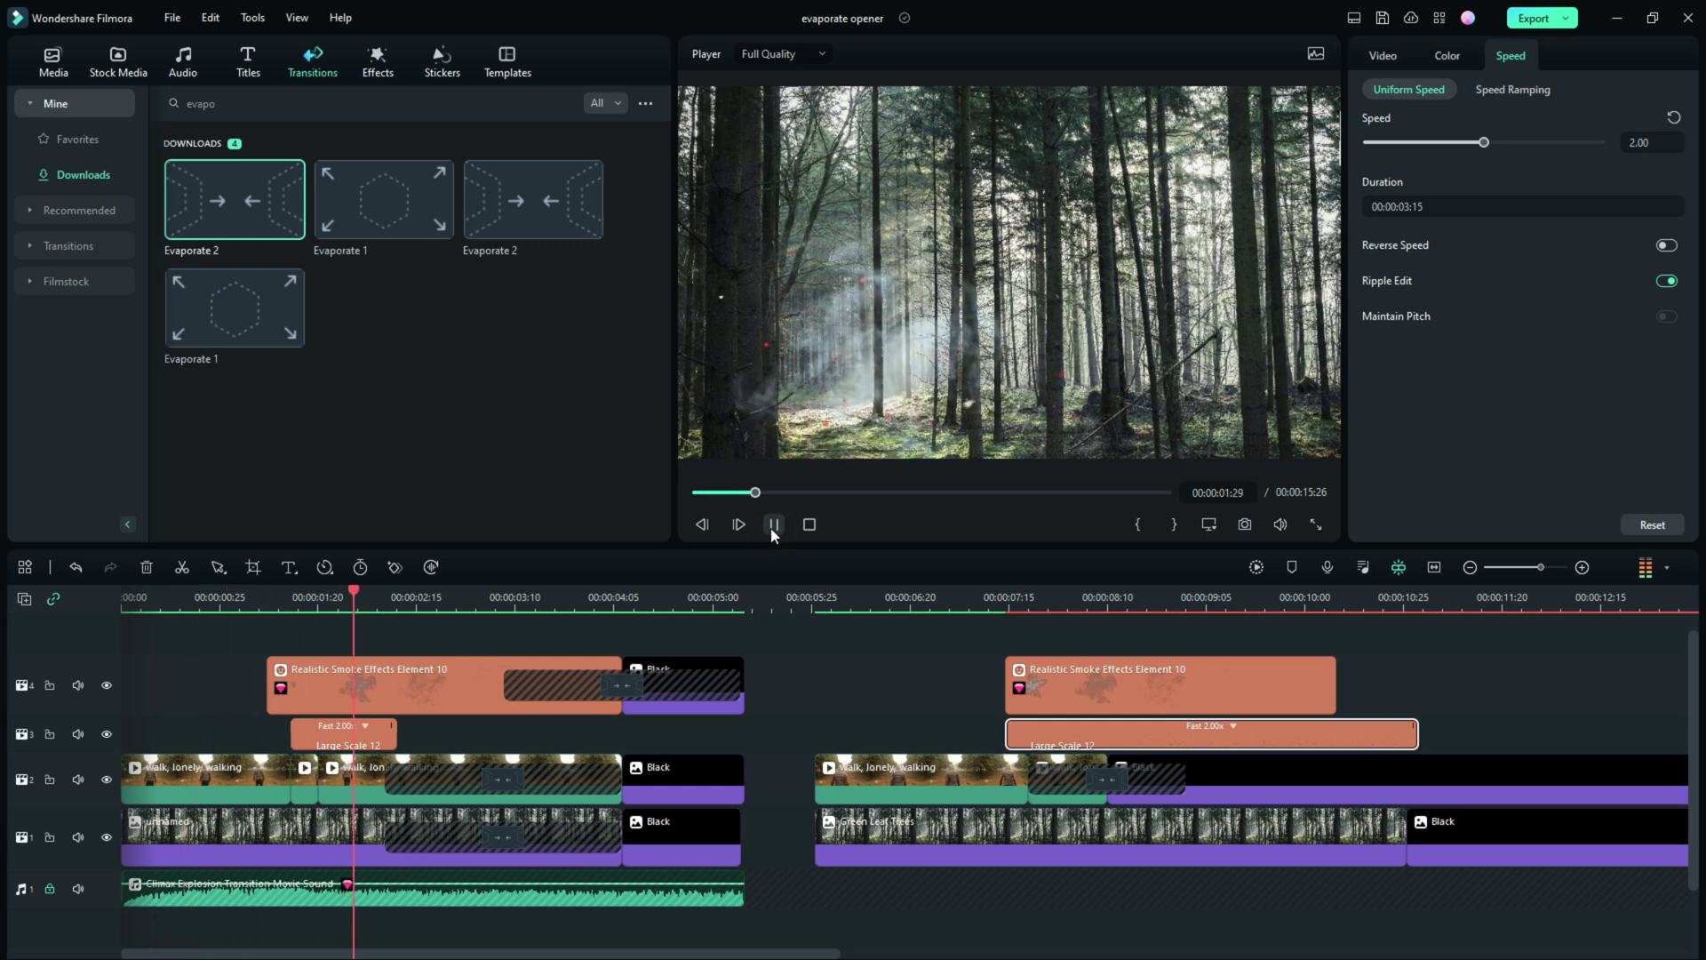
left_click(773, 525)
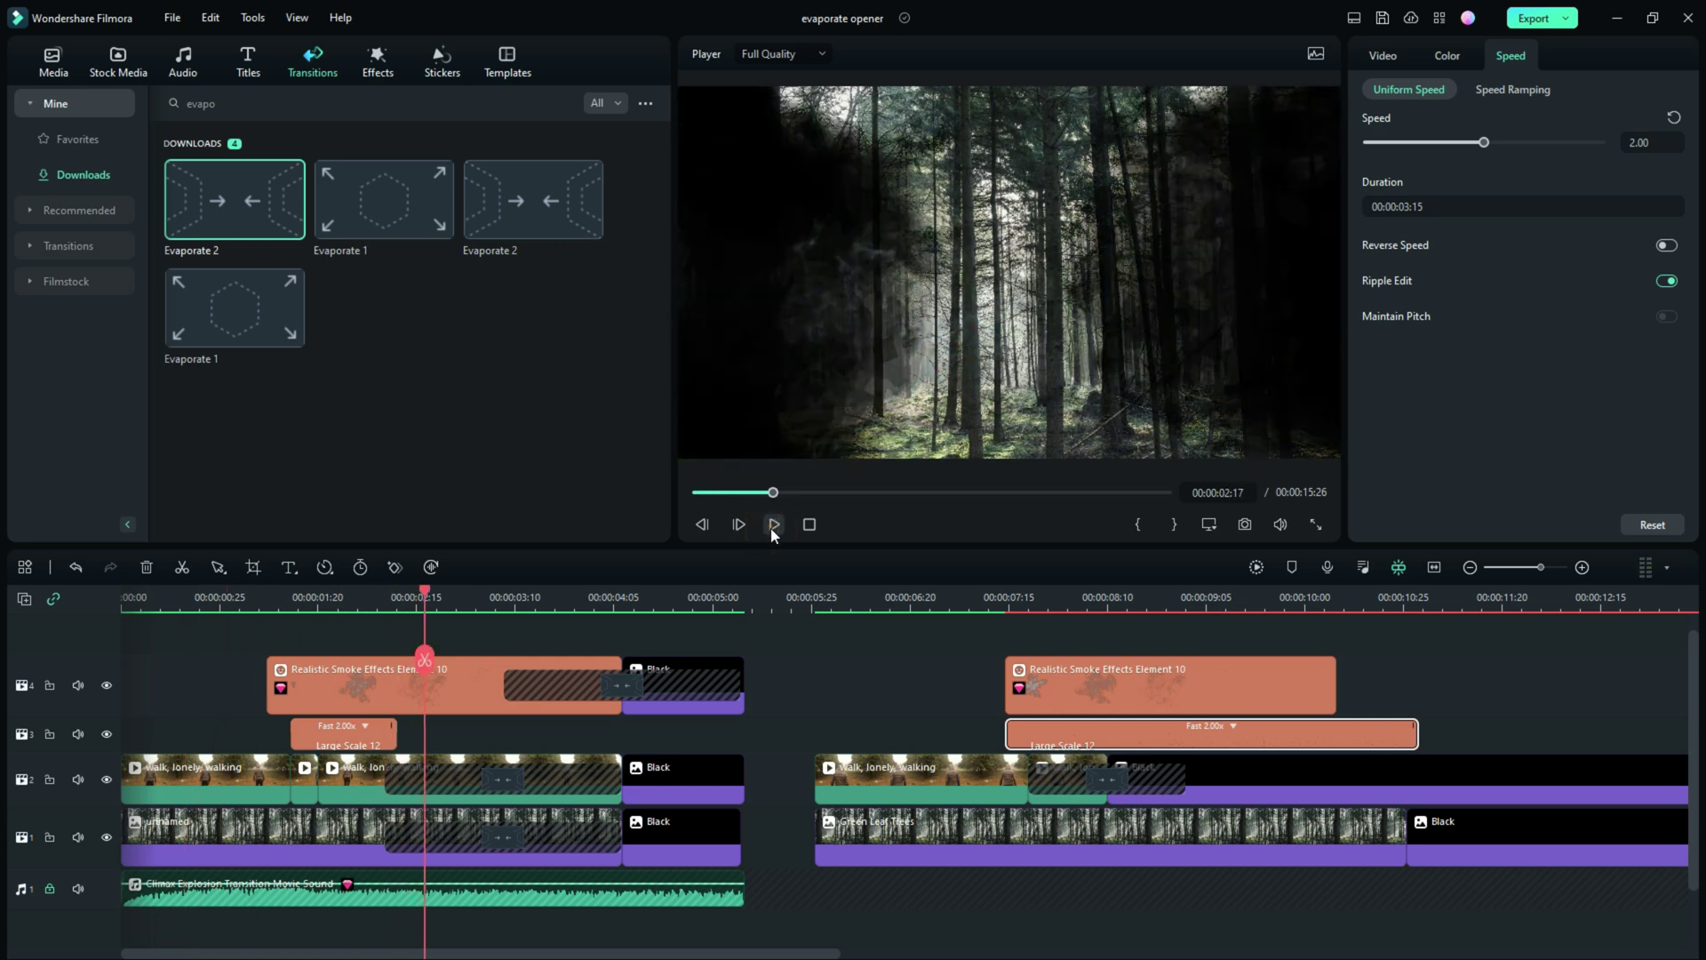